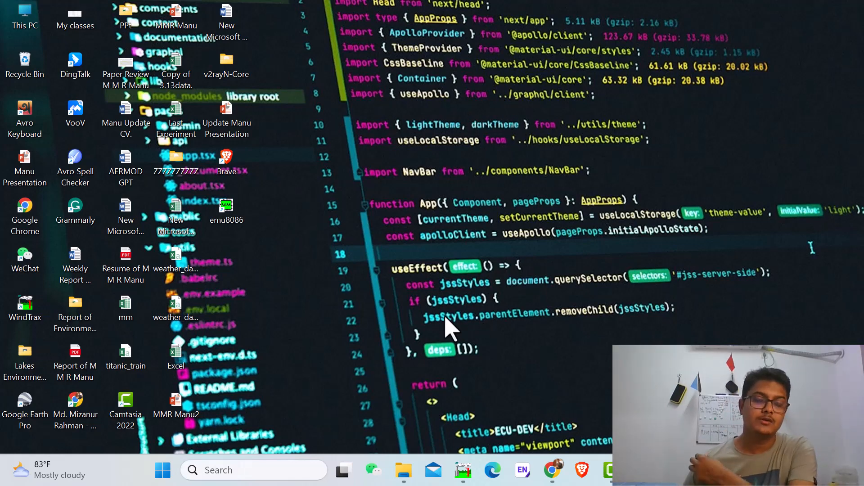
Switch to Chrome and open the Techsigmarobots channel page from YouTube Studio.
click(463, 471)
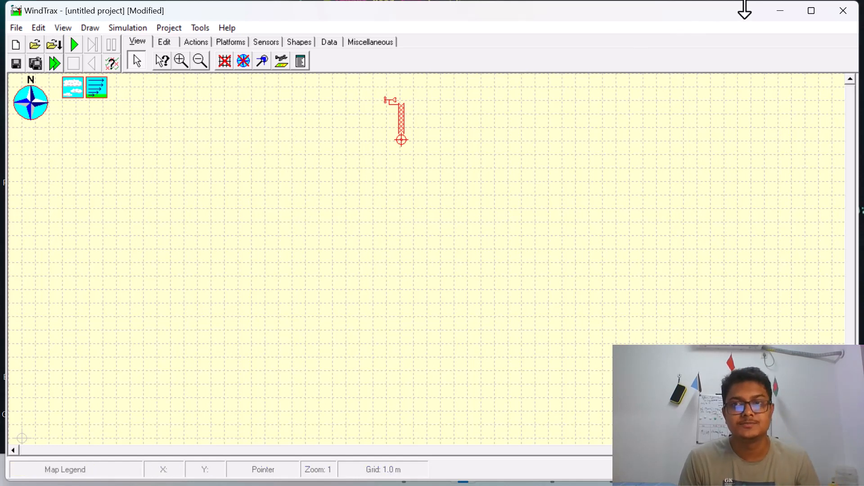
click(782, 13)
click(552, 470)
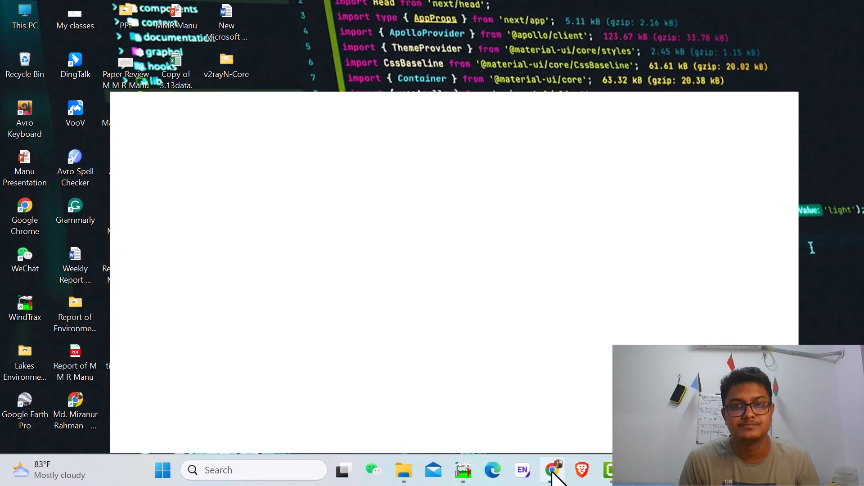
click(254, 14)
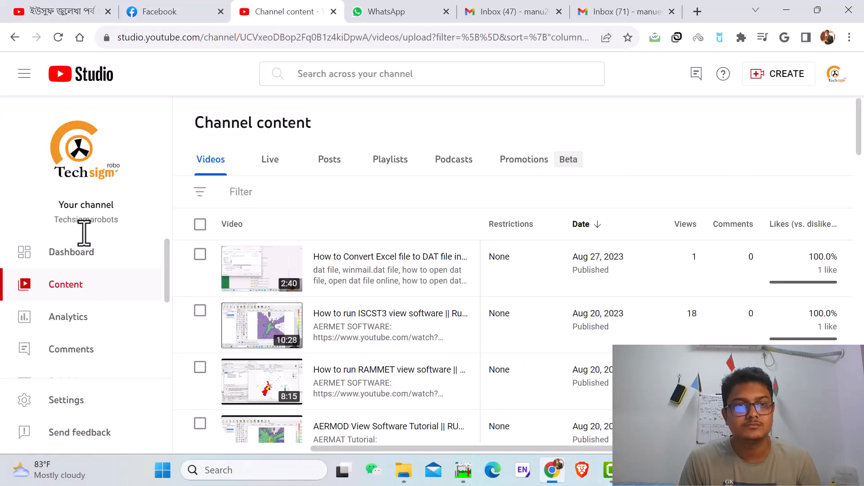
click(14, 37)
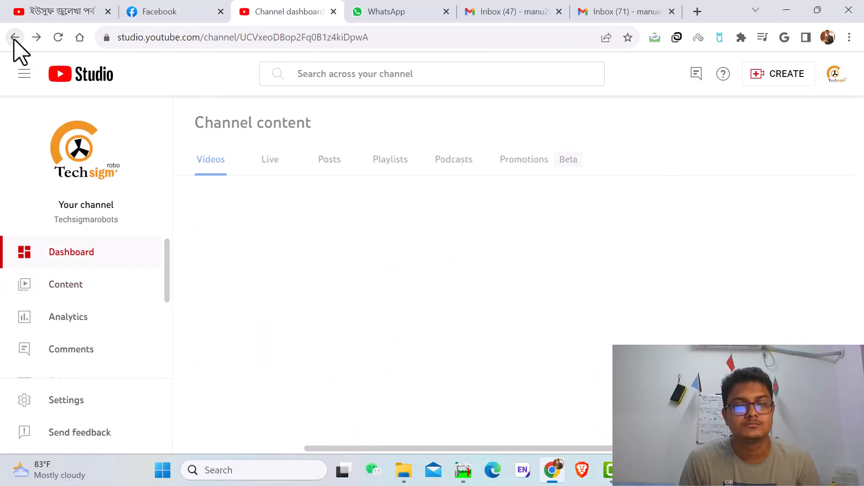
click(15, 37)
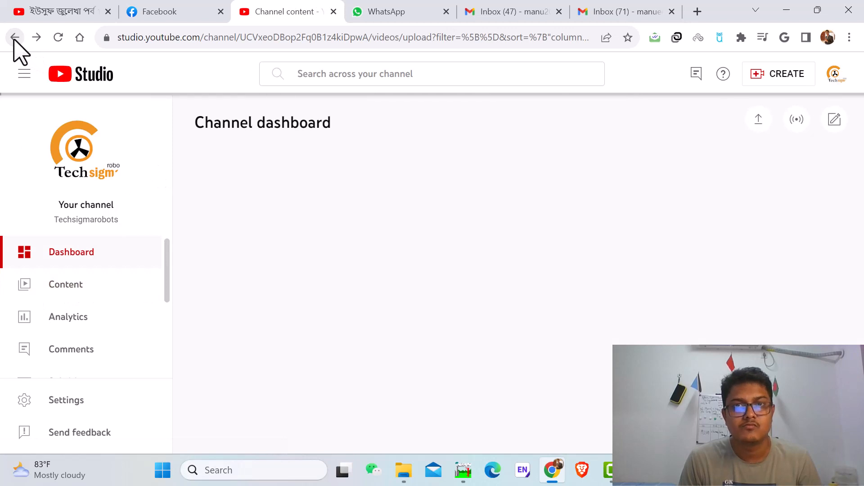
click(830, 76)
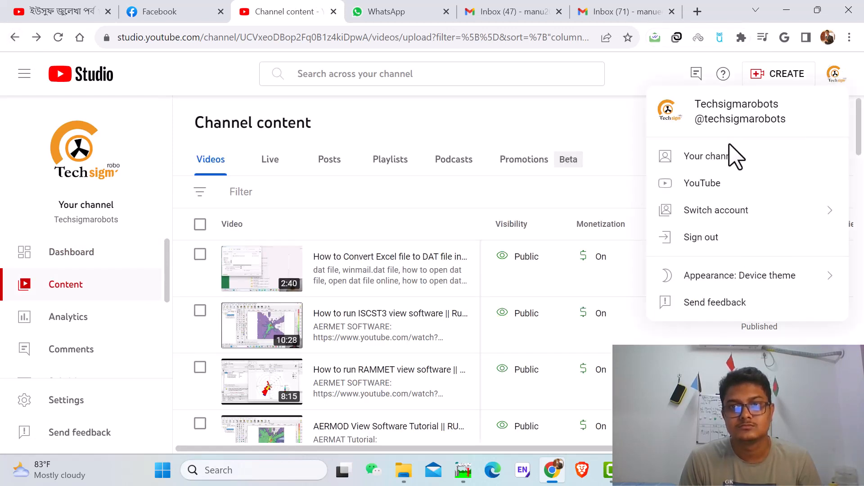
click(720, 157)
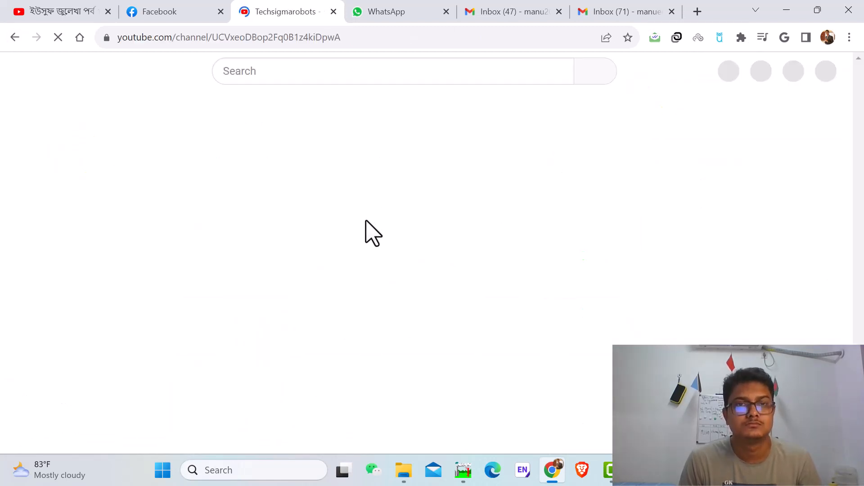
Look through the Techsigmarobots channel's created playlists, including AERMOD and WindTrax, and minimize the browser.
click(354, 353)
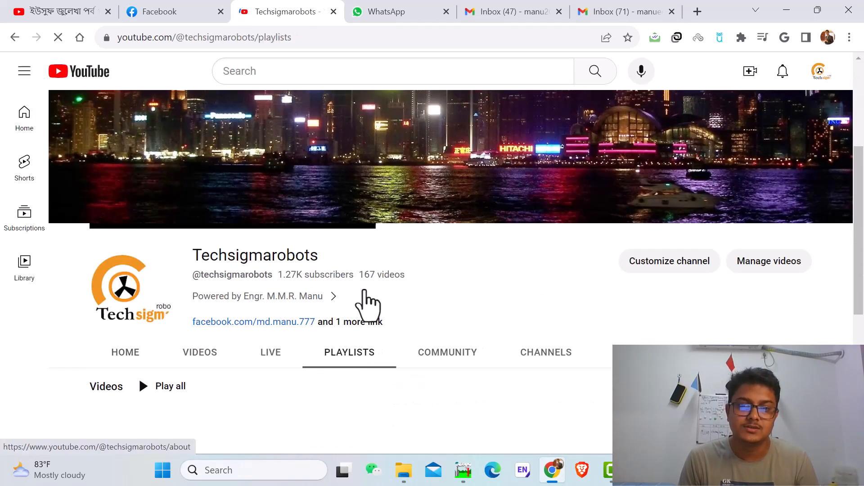
scroll(676, 314, down, 3)
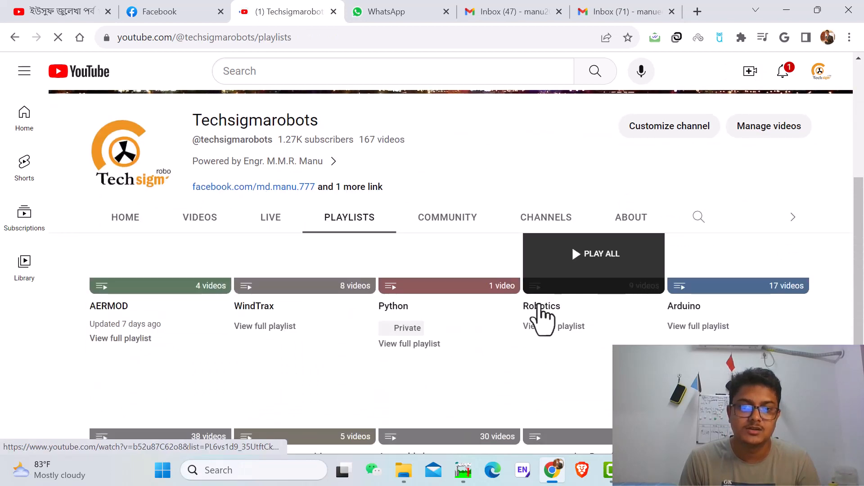
scroll(543, 317, down, 2)
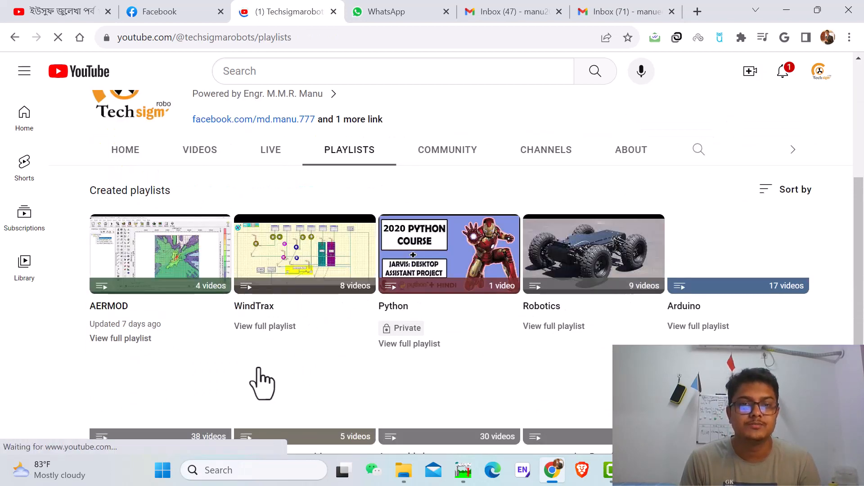
click(787, 12)
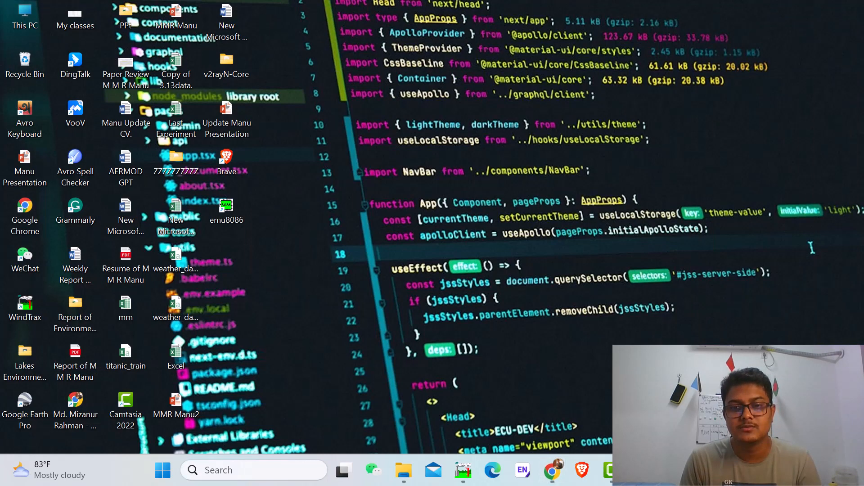
Switch to WindTrax and draw a lime square area source with sides of about 11 m around and below the anemometer's base.
click(464, 470)
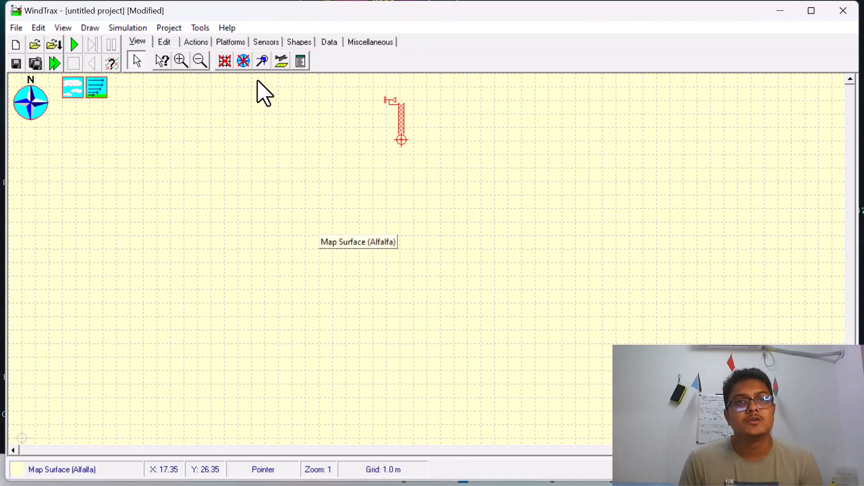
click(292, 41)
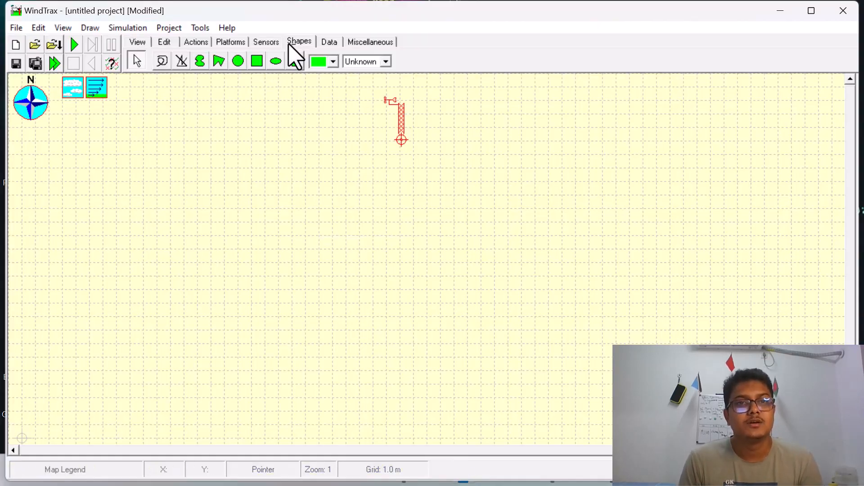
click(256, 61)
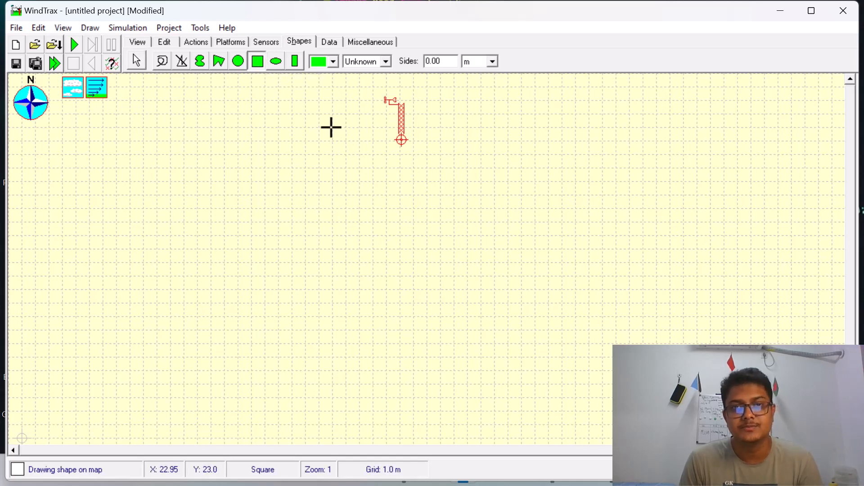
drag(331, 128, 533, 280)
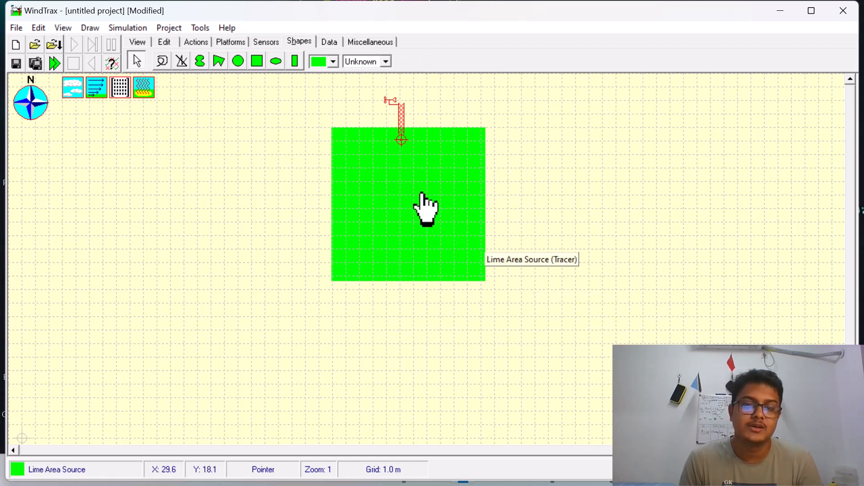
Set the lime area source's active tracer species to CH4, CO2 and N2O.
double_click(380, 197)
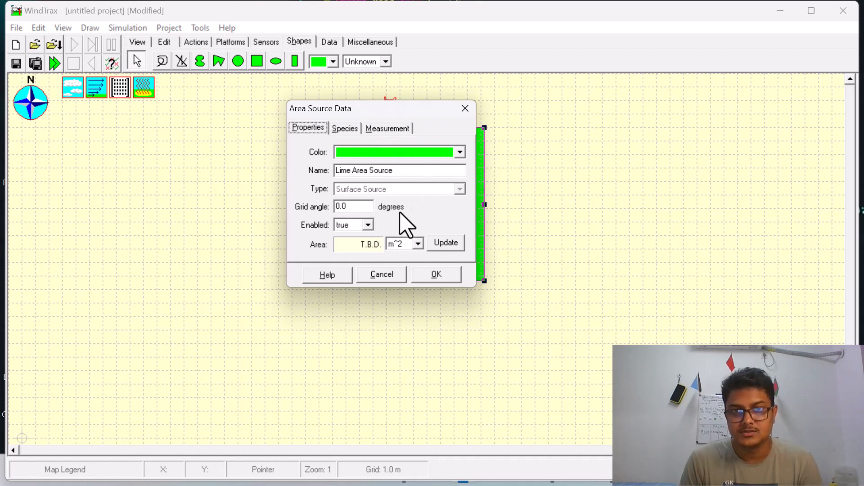
click(345, 130)
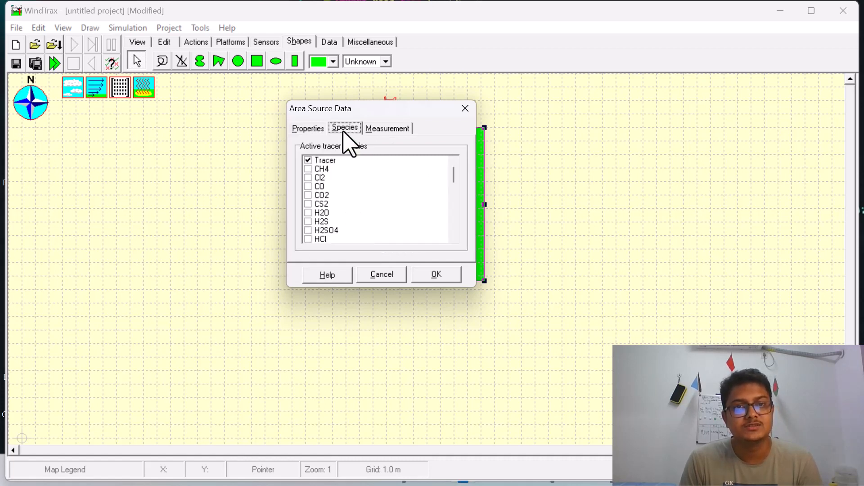
click(309, 170)
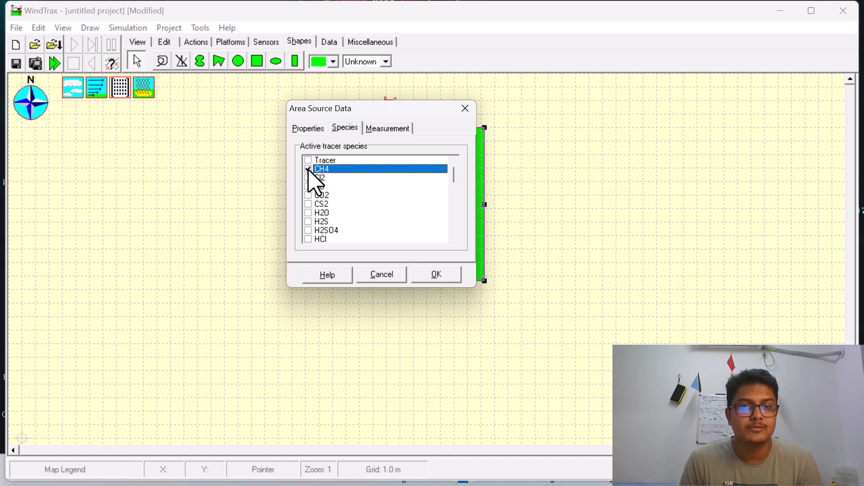
click(309, 195)
scroll(321, 220, down, 1)
scroll(342, 205, down, 1)
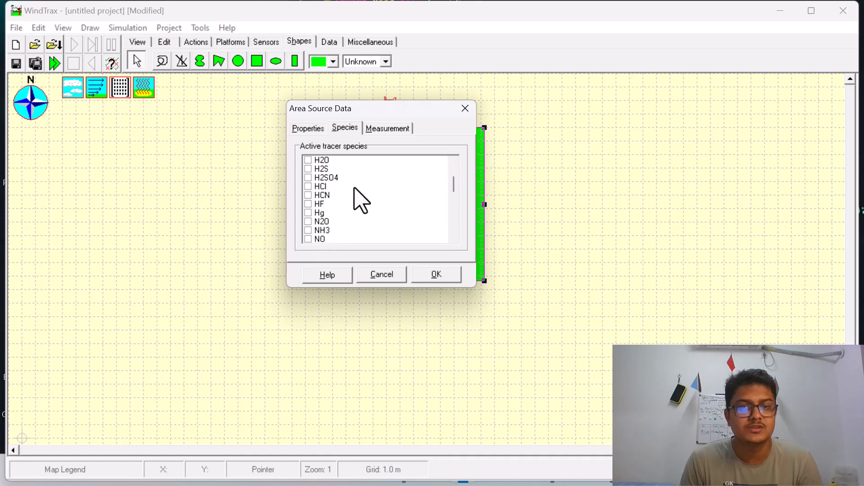
click(310, 230)
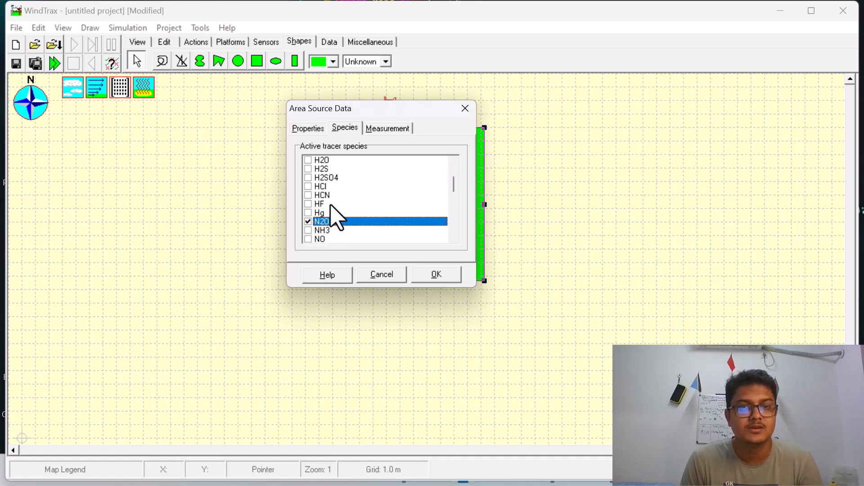
scroll(332, 216, up, 2)
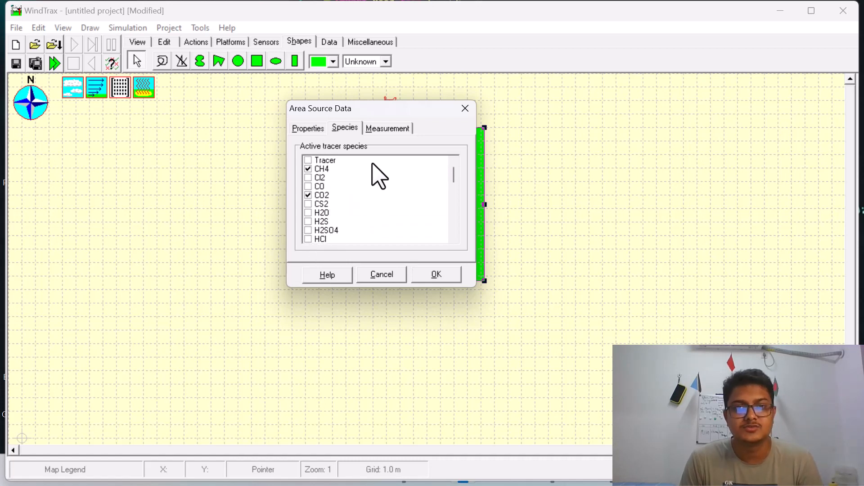
Examine the area source's output emission rate units and the species they can be set for.
click(387, 128)
click(354, 215)
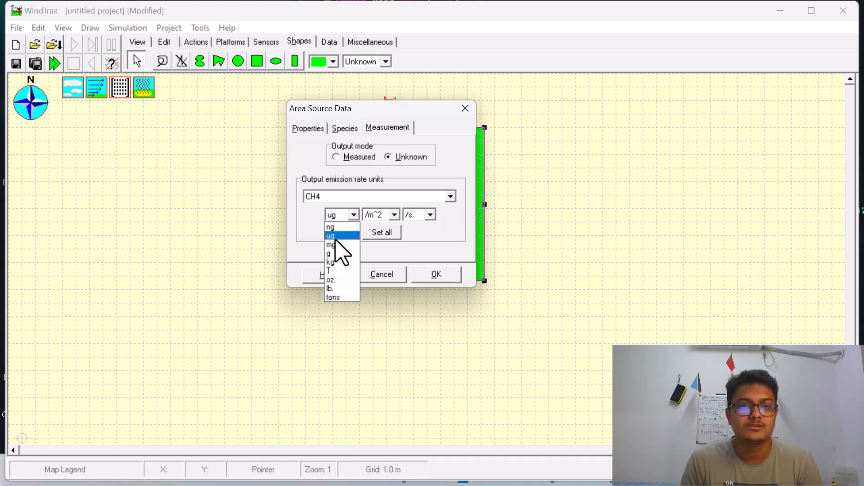
click(350, 215)
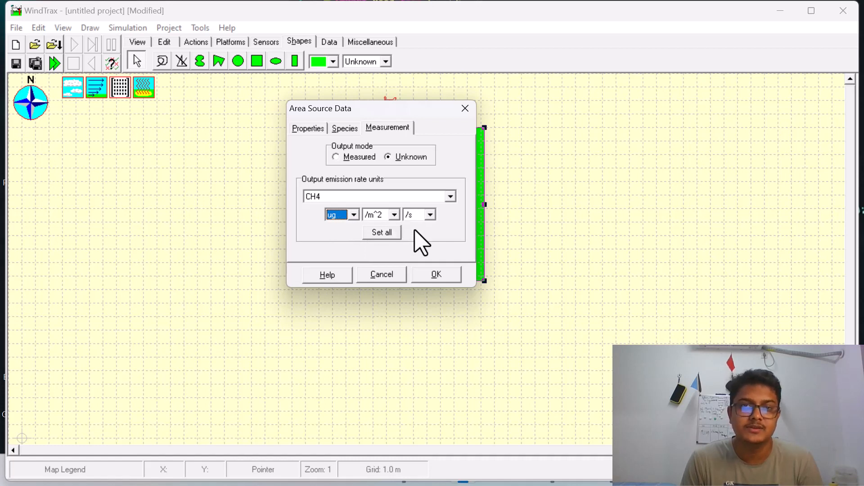
click(325, 198)
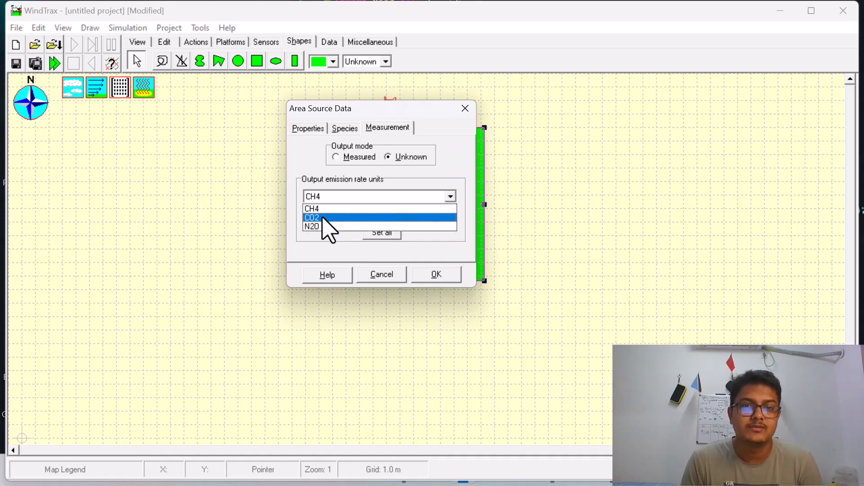
click(322, 218)
click(325, 226)
click(327, 201)
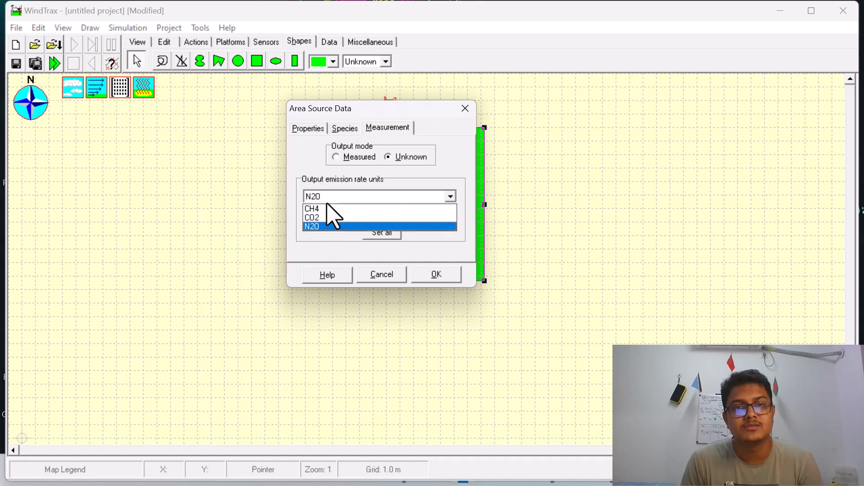
Set the CH4 emission rate mass unit to g, apply the units to all species, check CO2 and N2O, and accept the source data.
click(328, 208)
click(340, 215)
click(340, 252)
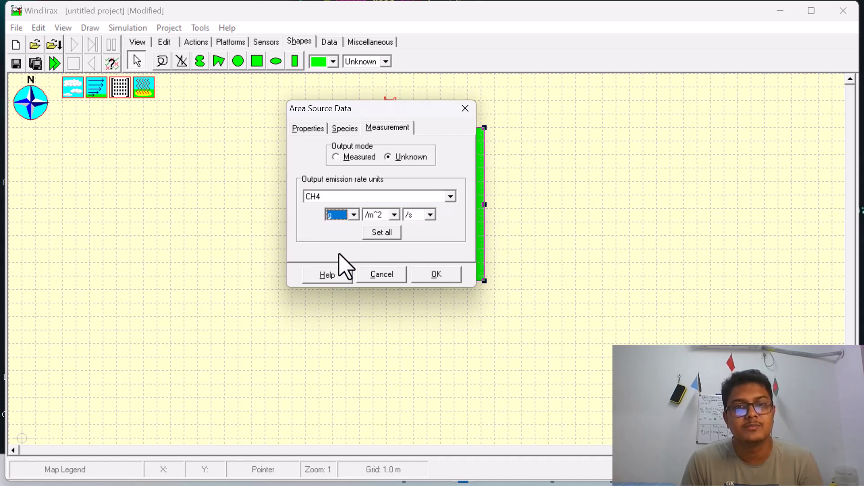
click(381, 232)
click(331, 197)
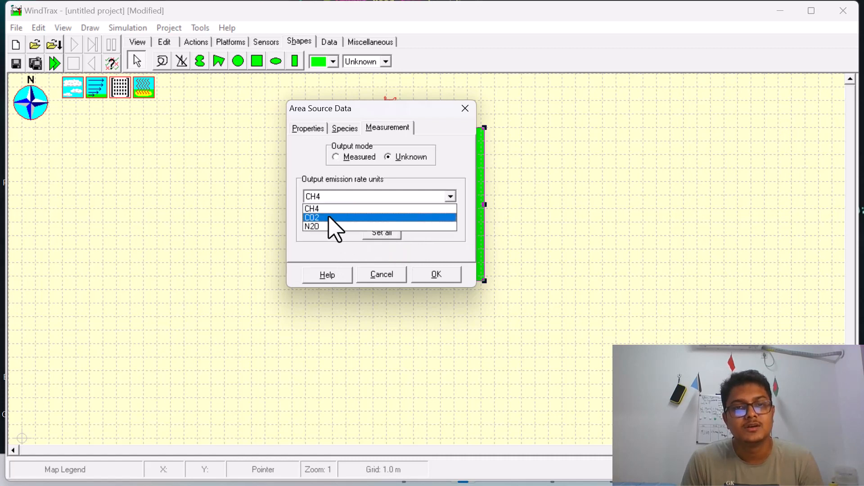
click(329, 218)
click(335, 197)
click(333, 228)
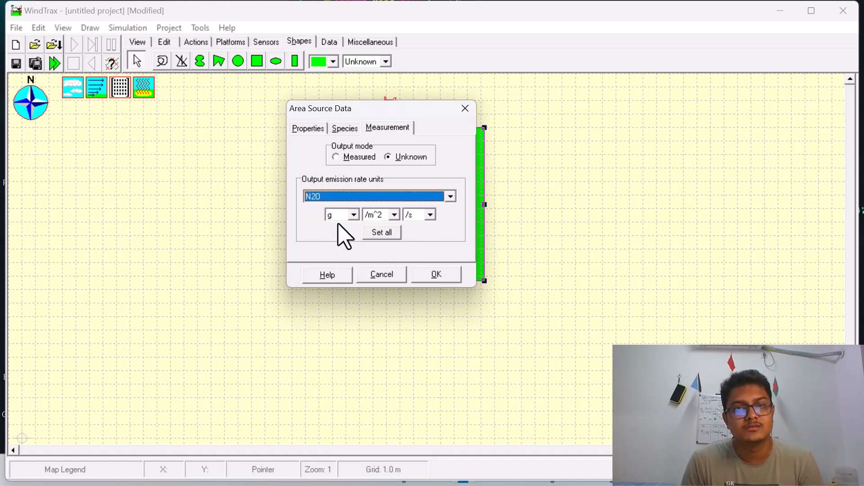
click(430, 276)
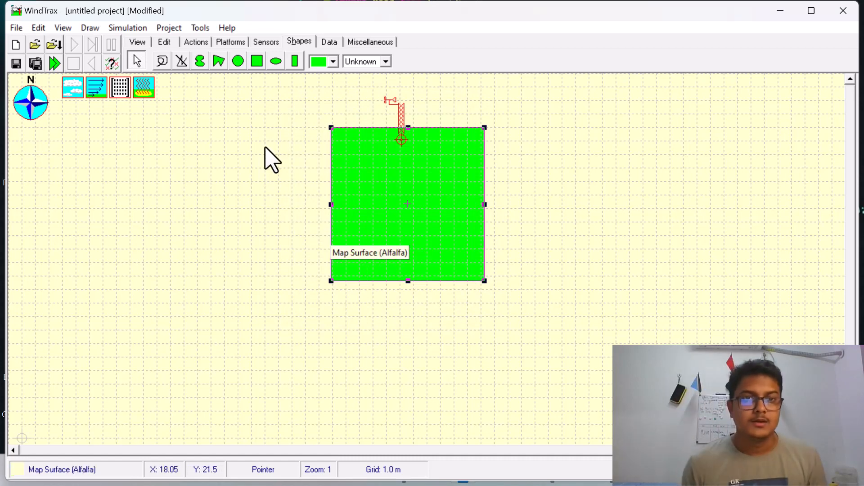
Place a concentration sensor south of the square source at about X 28.4 m, Y 6.25 m.
click(265, 42)
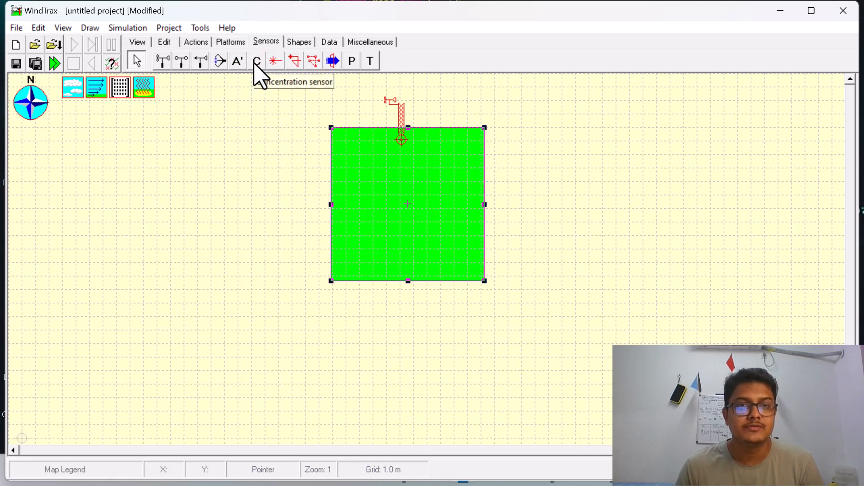
click(256, 61)
click(400, 352)
drag(399, 351, 405, 346)
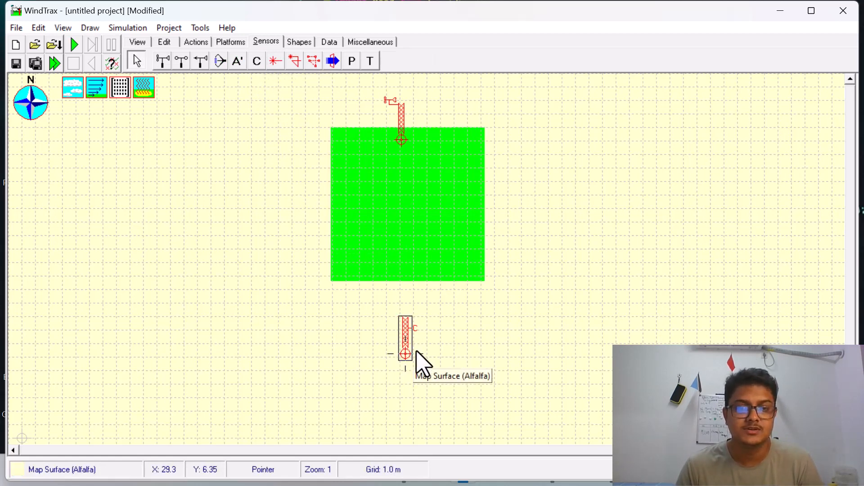
Review the location and height properties of the concentration sensor and the anemometer.
double_click(405, 348)
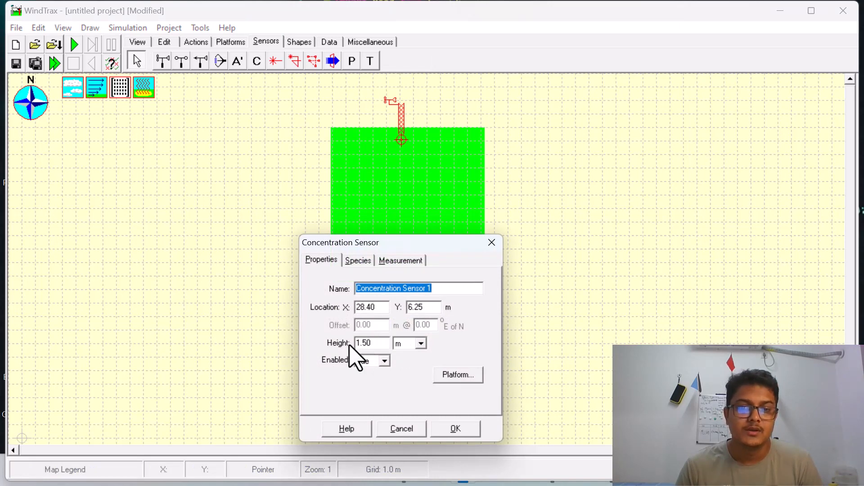
click(491, 243)
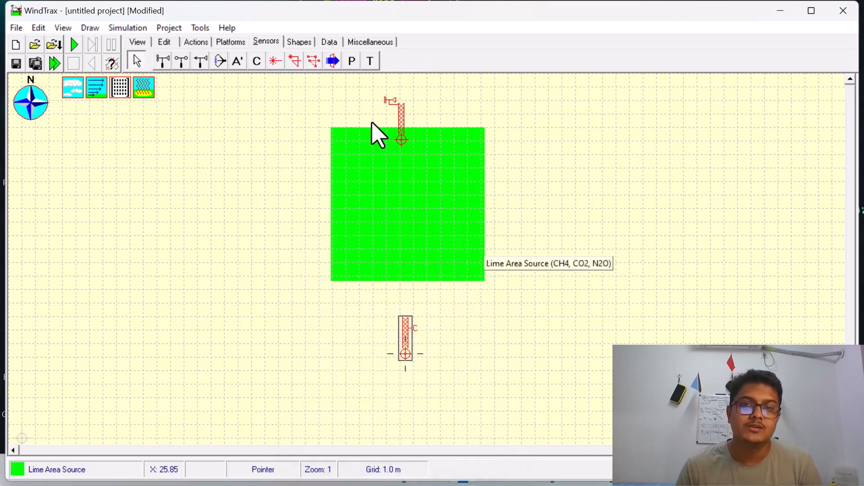
double_click(404, 119)
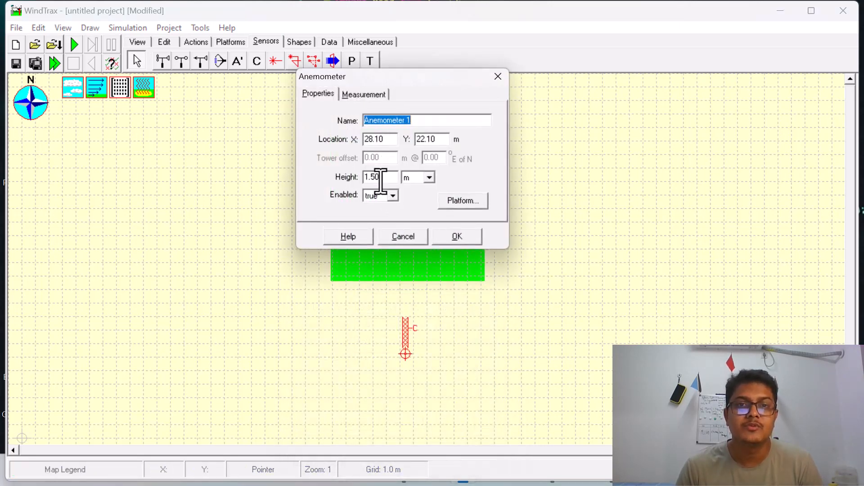
click(464, 239)
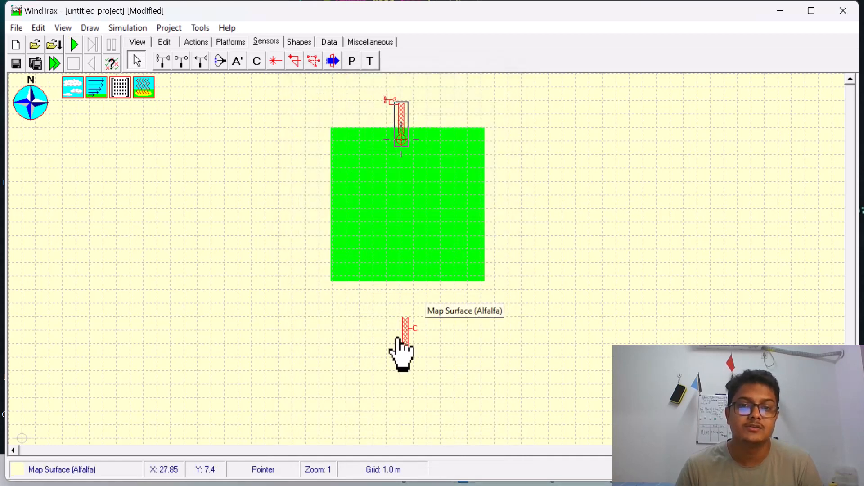
Set the concentration sensor's height to 1 m and accept the change.
double_click(408, 334)
double_click(386, 338)
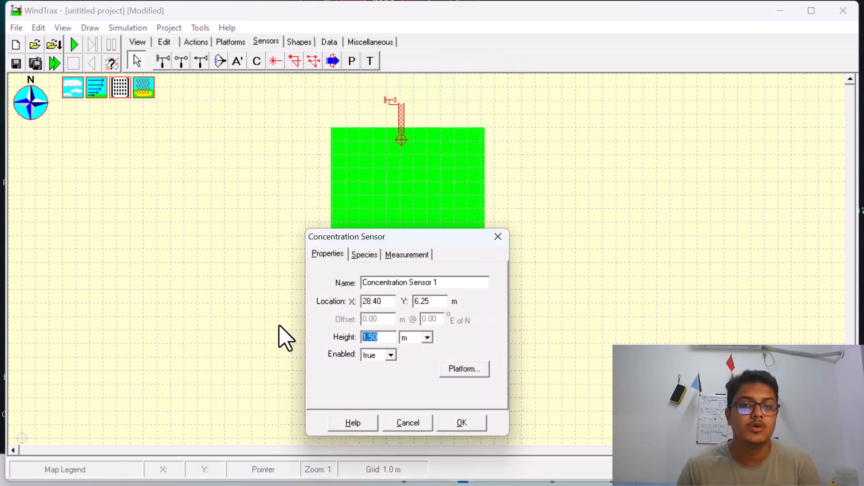
text(1)
click(460, 424)
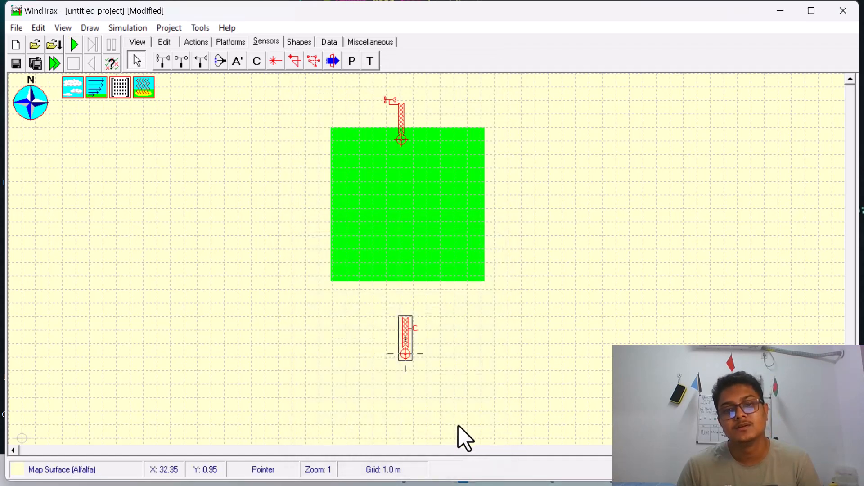
Make CH4, CO2 and N2O the active tracer species of the concentration sensor and accept the settings.
double_click(407, 347)
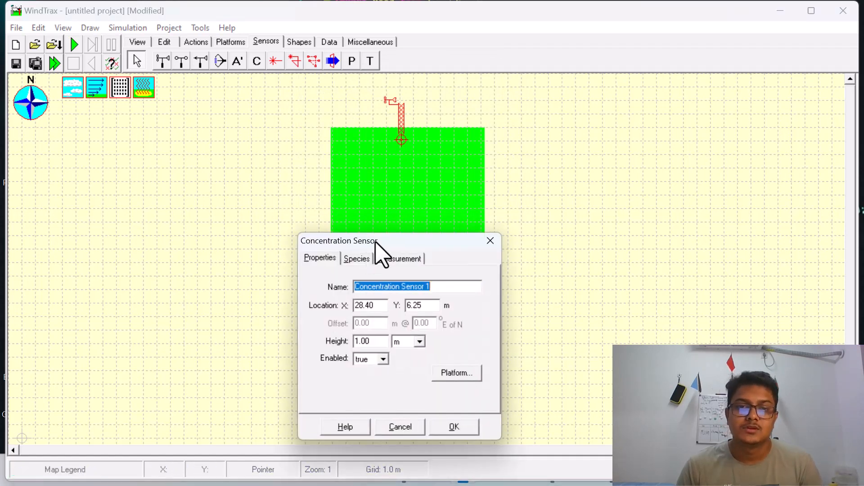
drag(380, 247, 341, 194)
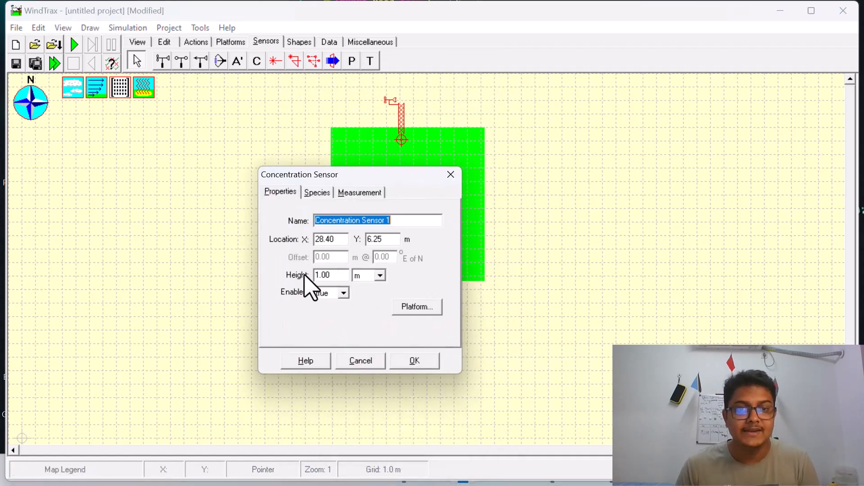
click(317, 193)
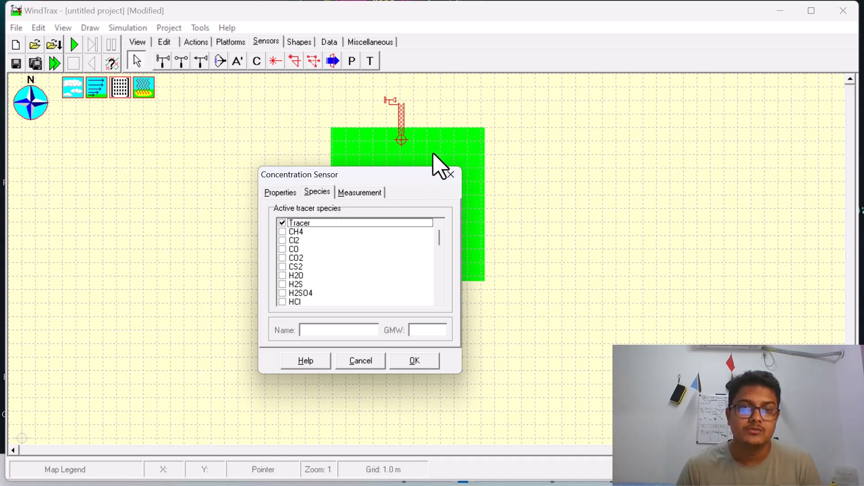
click(283, 231)
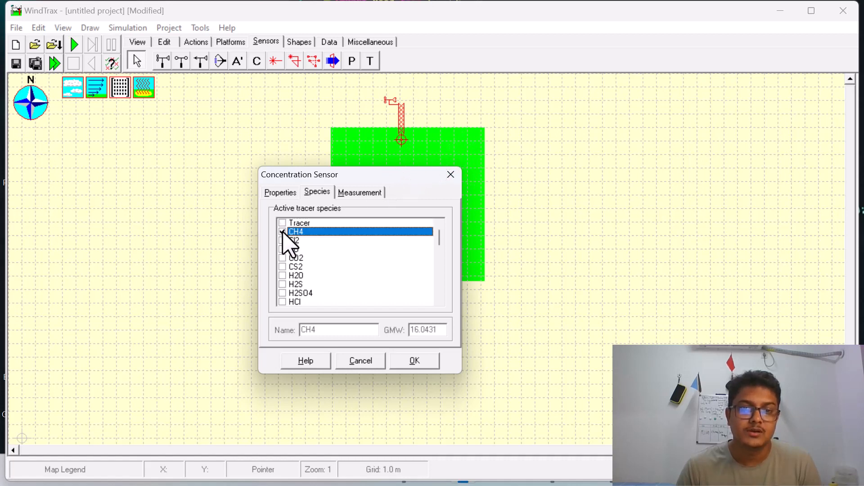
click(282, 258)
scroll(287, 276, down, 1)
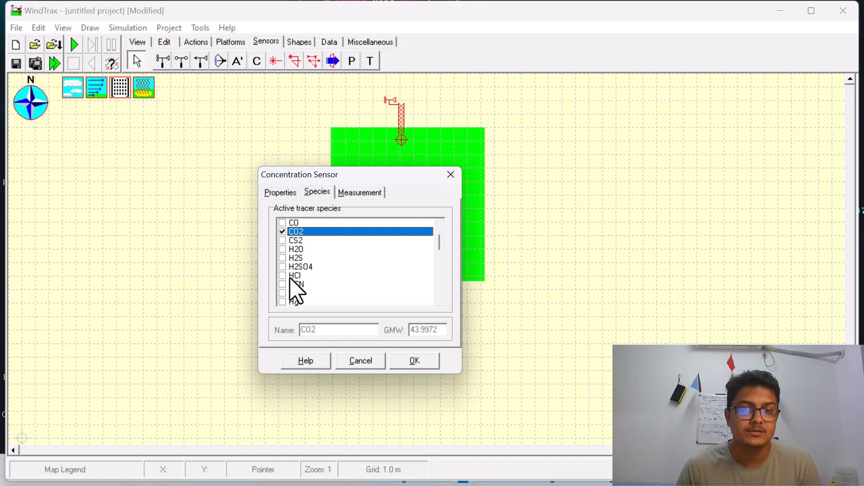
scroll(296, 291, up, 1)
scroll(297, 295, down, 2)
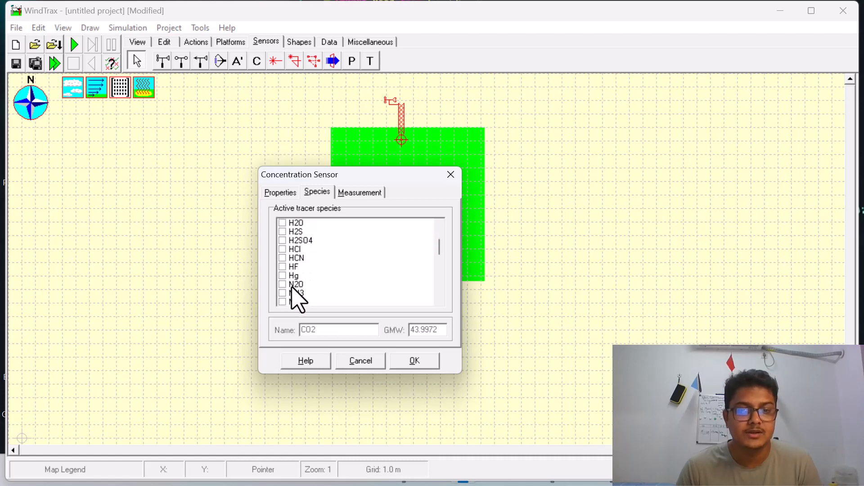
click(282, 284)
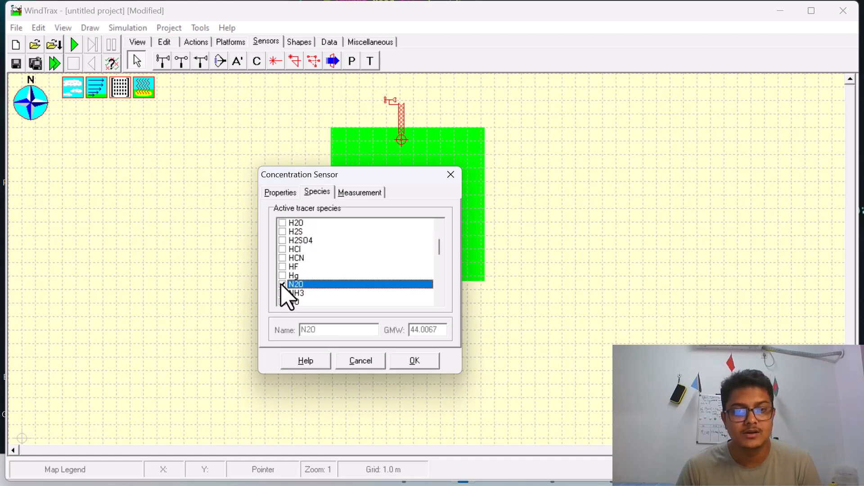
click(414, 362)
Compare the active tracer species of the area source with those of the concentration sensor.
double_click(446, 217)
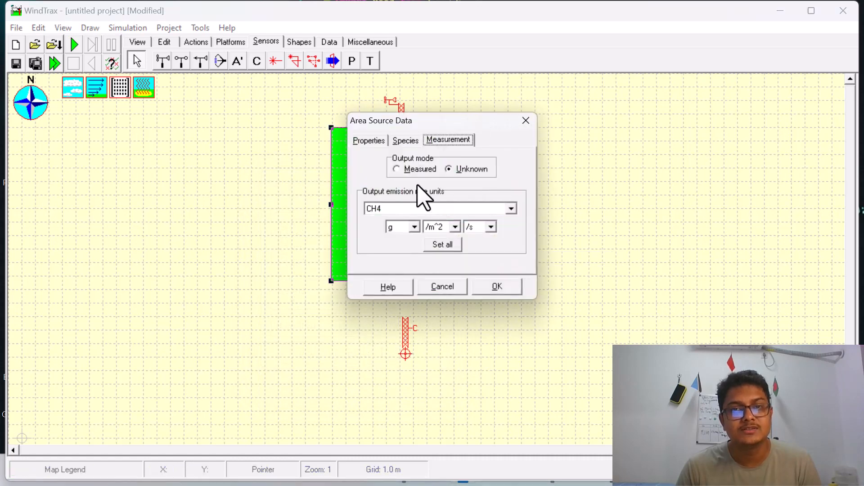
click(400, 141)
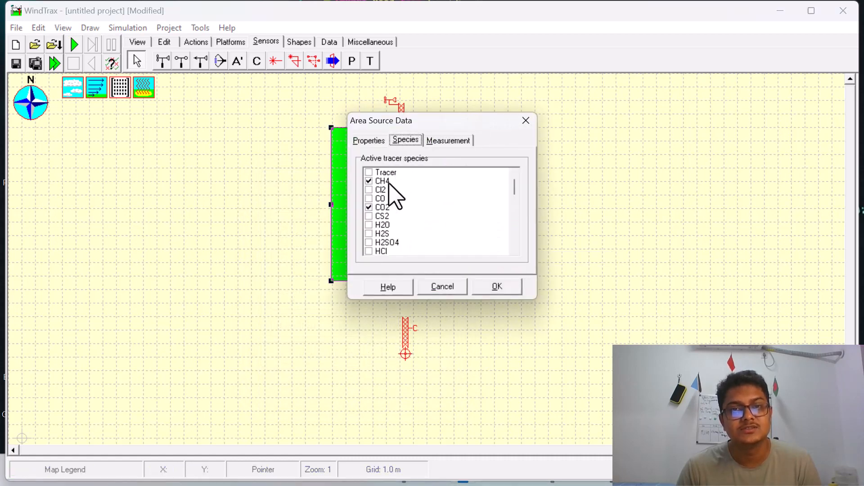
scroll(391, 218, down, 3)
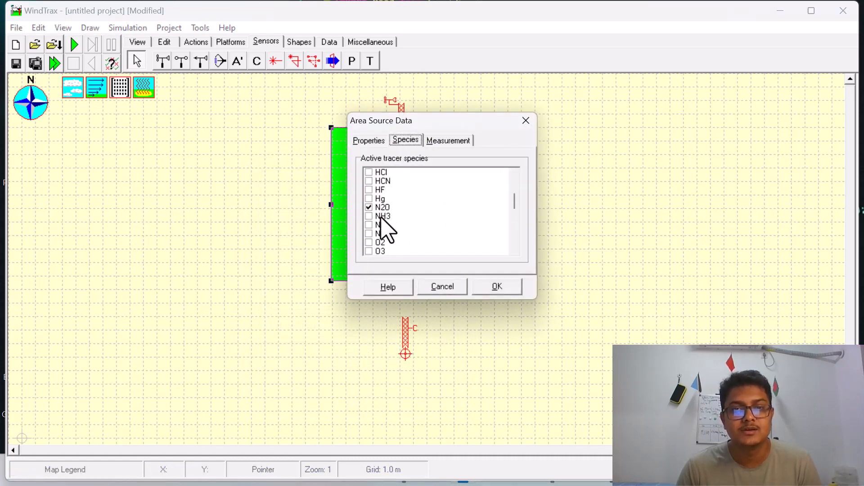
click(497, 287)
double_click(407, 333)
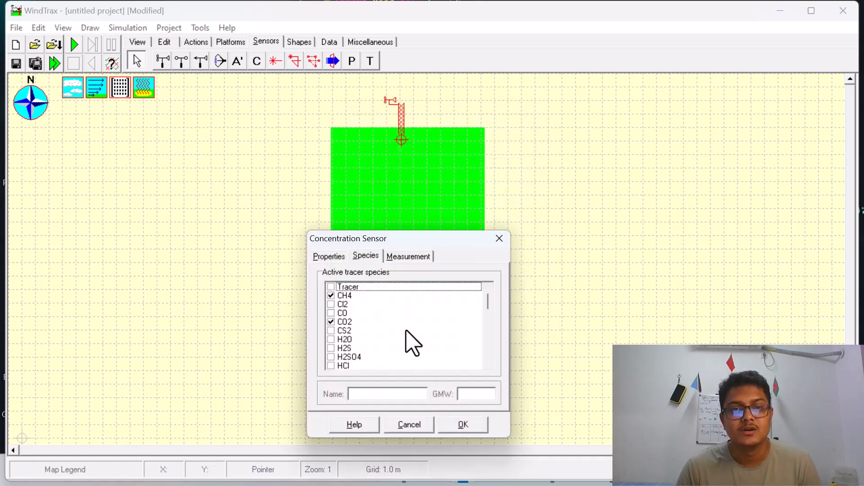
scroll(351, 317, down, 3)
scroll(351, 317, up, 3)
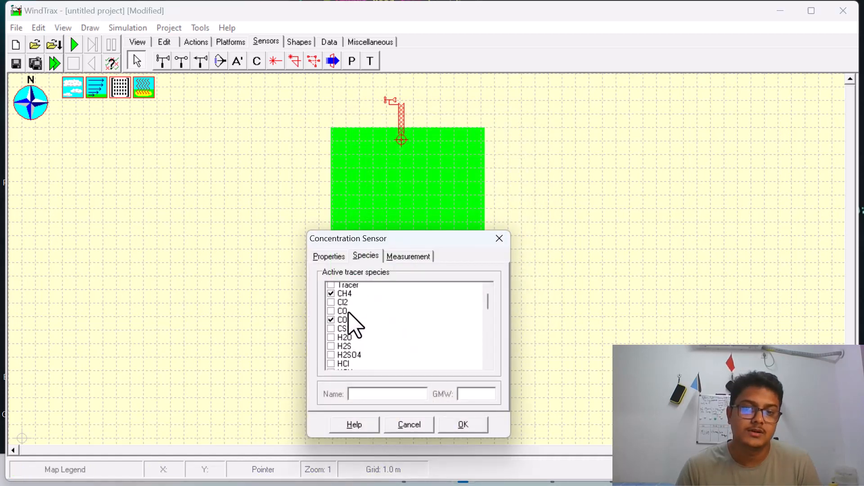
Set the concentration sensor's measured concentration unit to ppmv for all species.
click(406, 257)
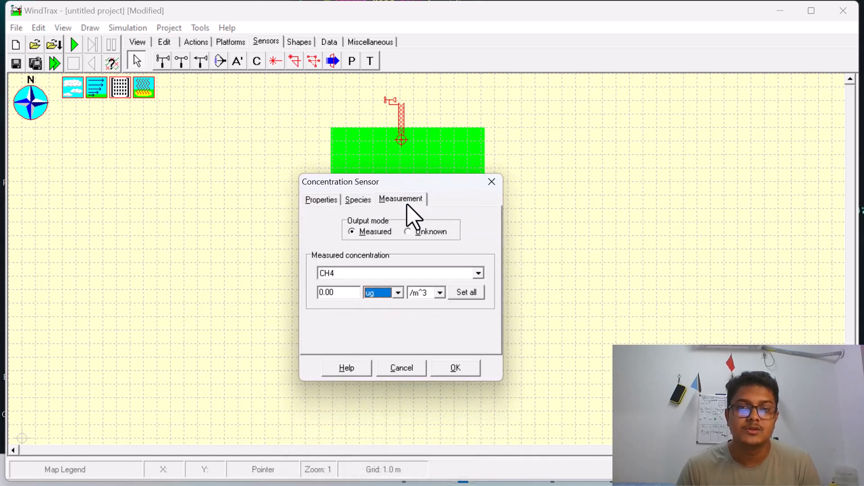
click(397, 293)
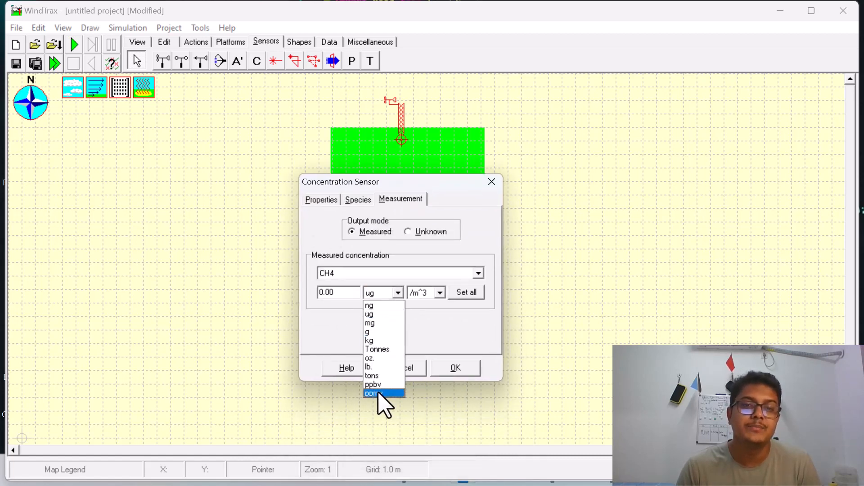
click(380, 391)
click(418, 292)
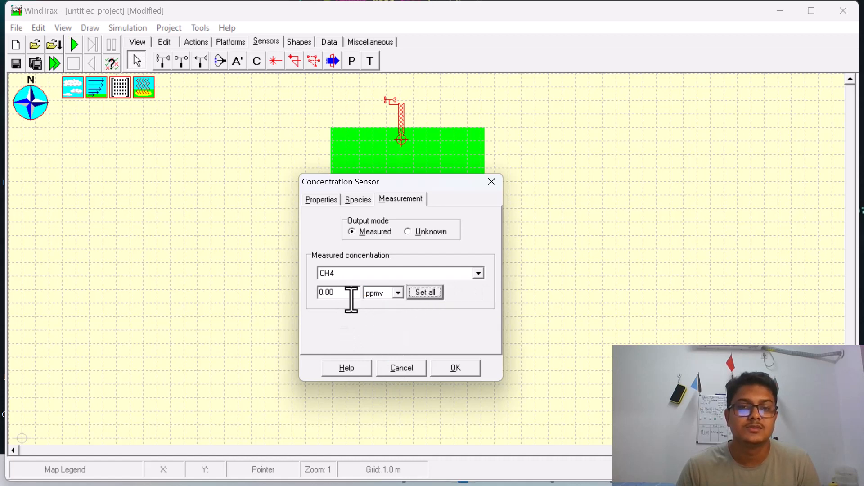
Set the concentration sensor's measured CH4 concentration to 3 ppmv.
double_click(349, 294)
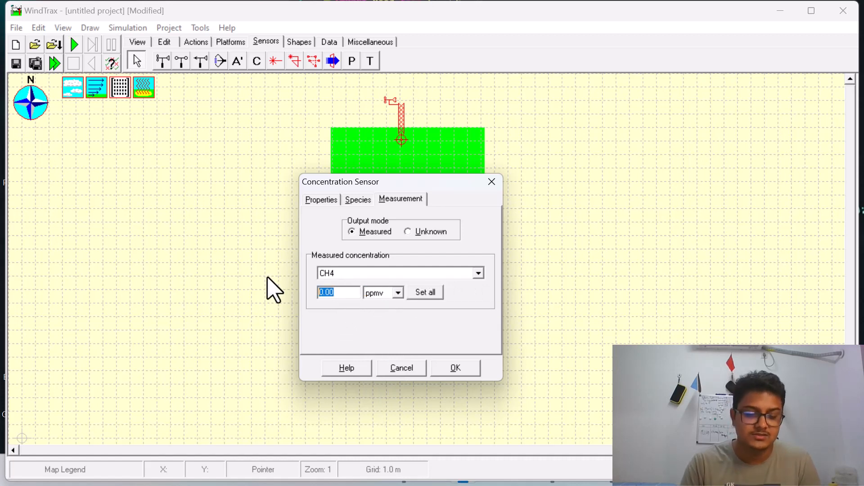
click(396, 274)
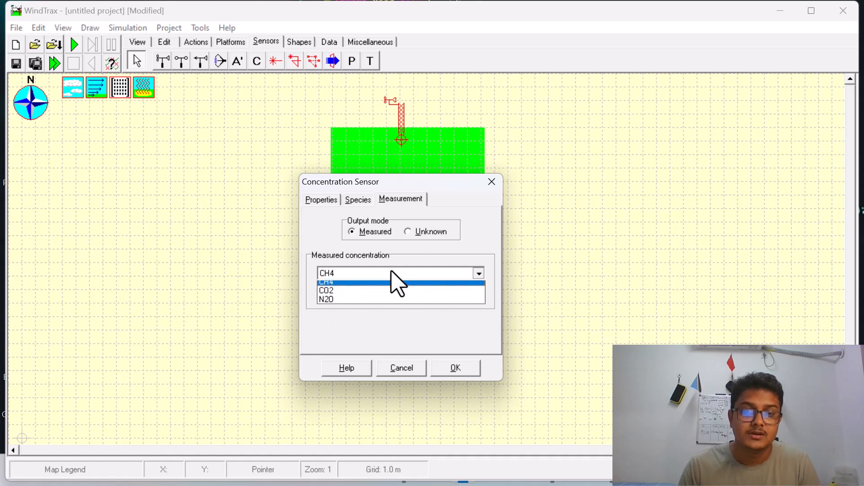
click(362, 286)
double_click(352, 293)
text(30)
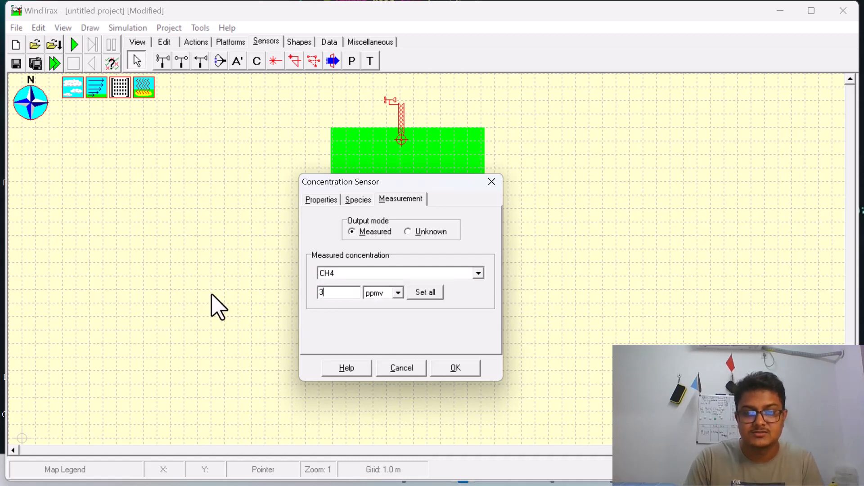
Set the measured concentrations to 500 ppmv for CO2 and 3 ppmv for N2O, and accept the sensor data.
click(341, 277)
click(341, 293)
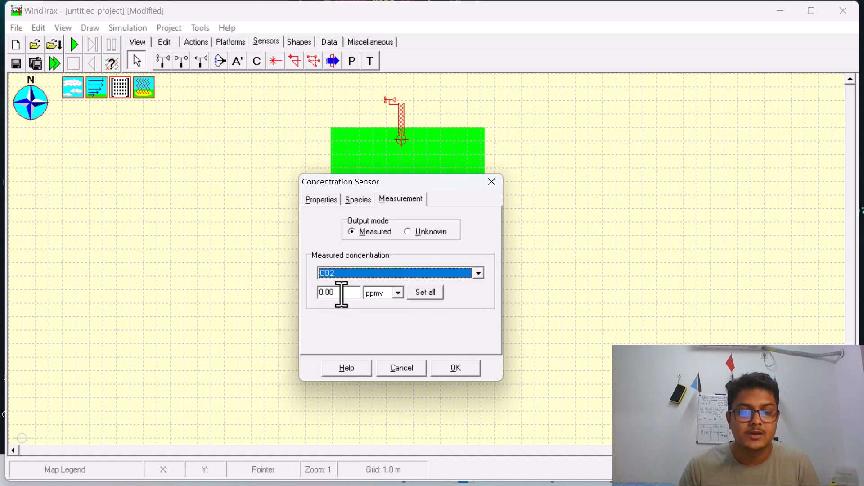
double_click(339, 292)
text(500)
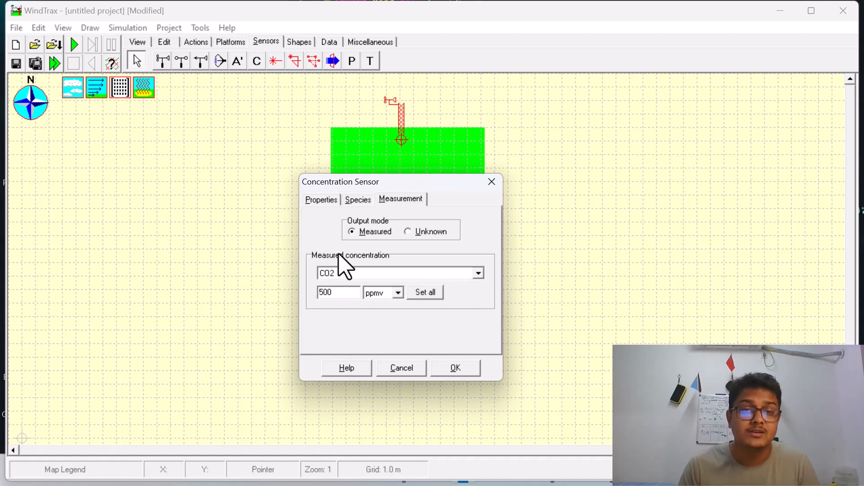
click(345, 274)
click(345, 301)
double_click(341, 292)
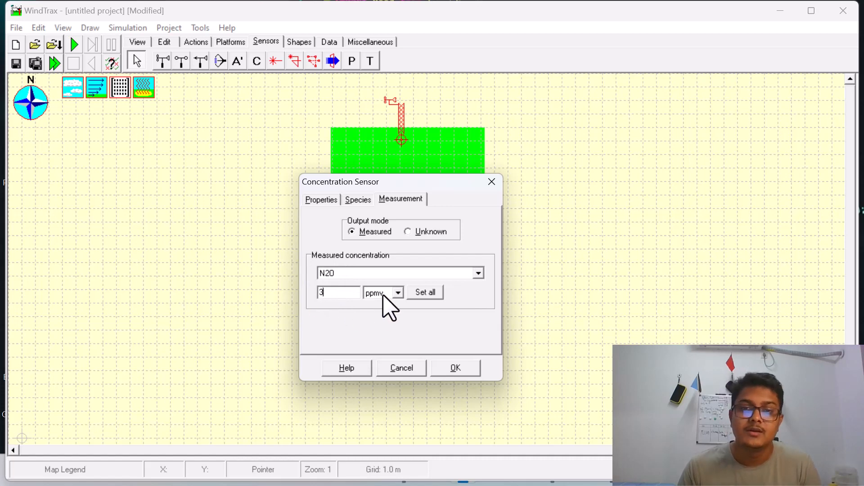
click(456, 368)
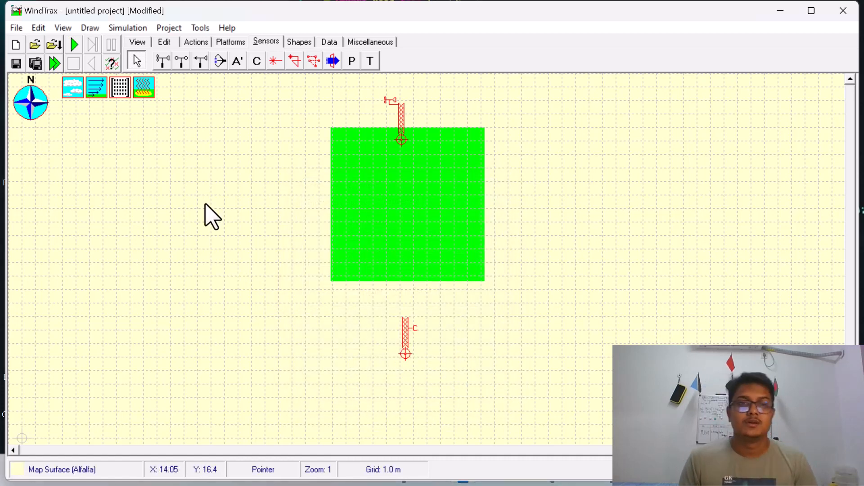
Check the project status report for errors and warnings.
click(74, 45)
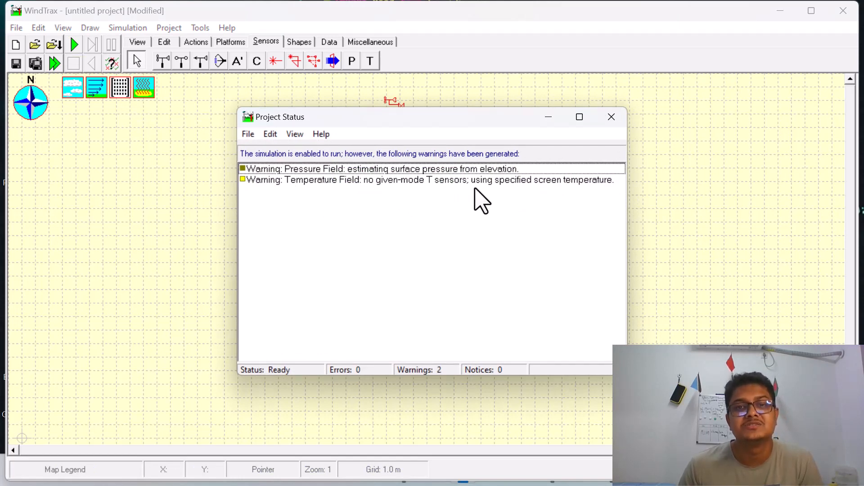
click(612, 119)
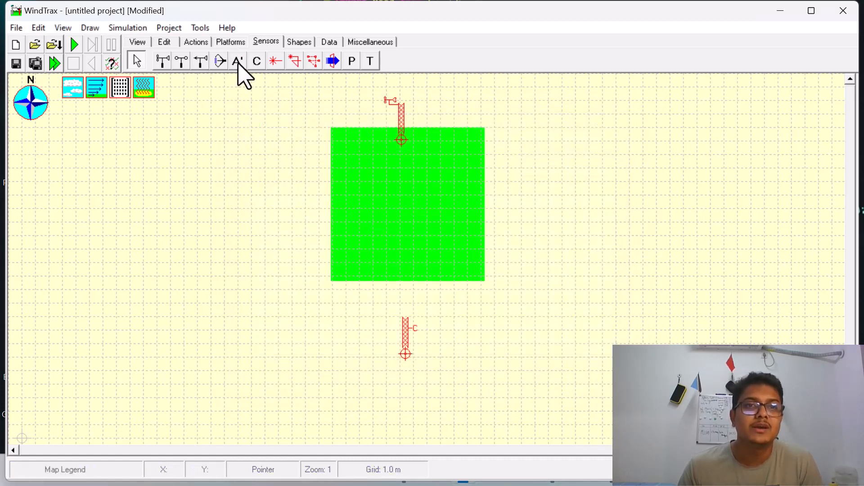
Place a thermometer at about X 24.25 m, Y 22.25 m and a pressure sensor at about X 31.15 m, Y 22.40 m.
click(370, 61)
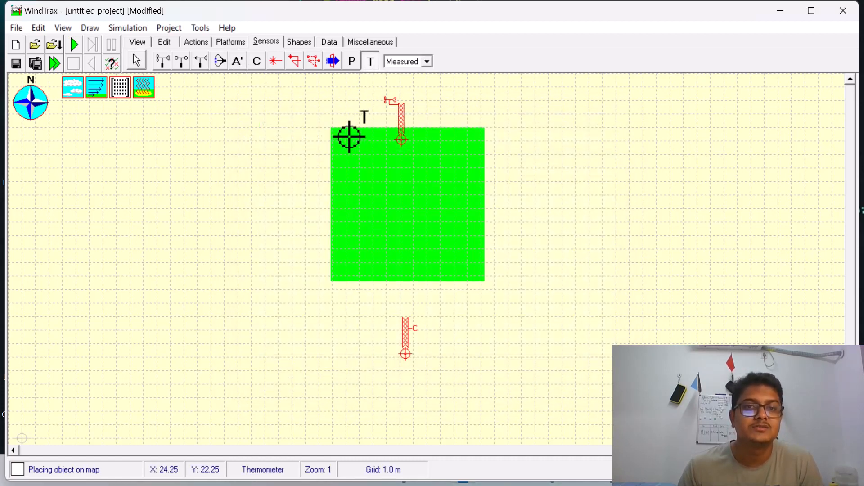
click(349, 138)
click(352, 60)
click(442, 135)
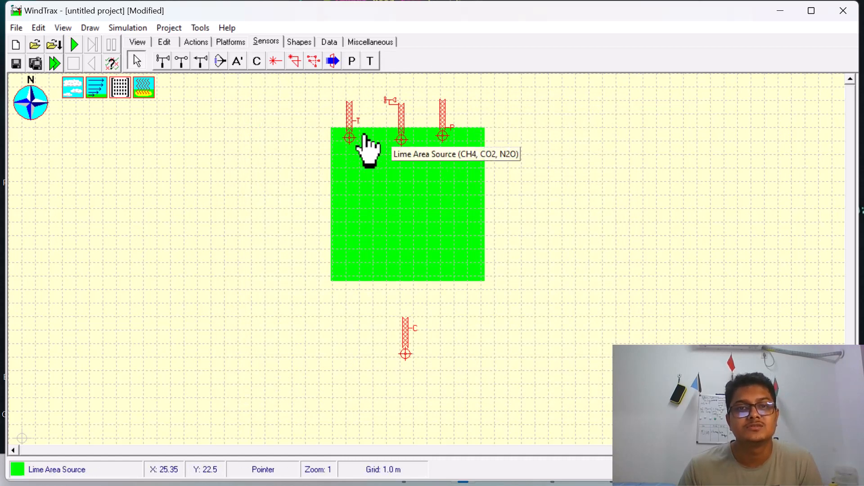
Set the thermometer's measured temperature to 10 °C and accept the change.
double_click(350, 122)
click(347, 120)
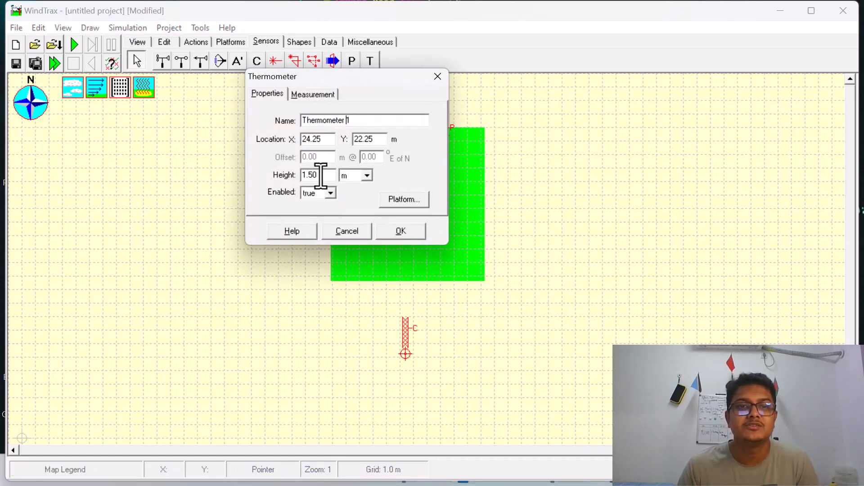
click(309, 95)
double_click(332, 153)
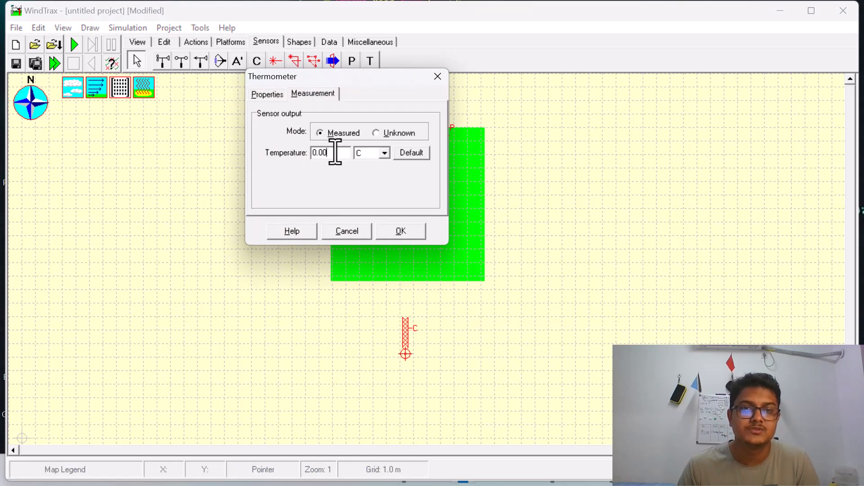
text(10)
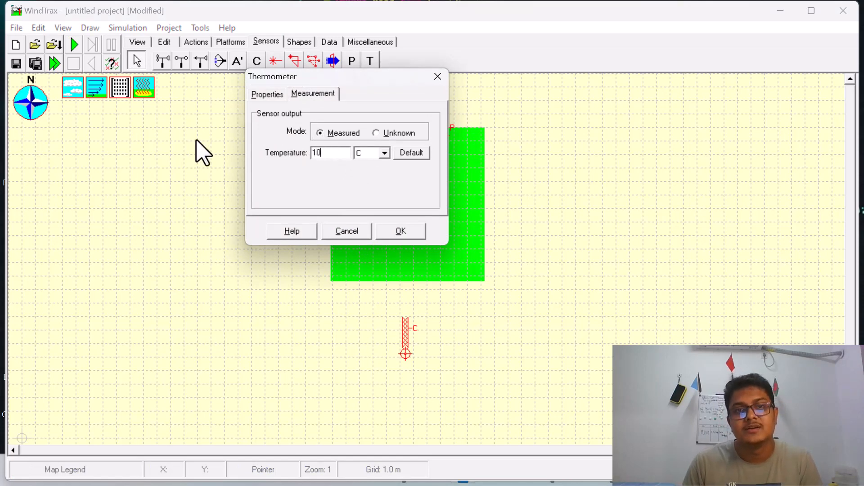
click(398, 232)
Review the pressure sensor's properties and measured pressure, and recheck the project status report.
double_click(443, 112)
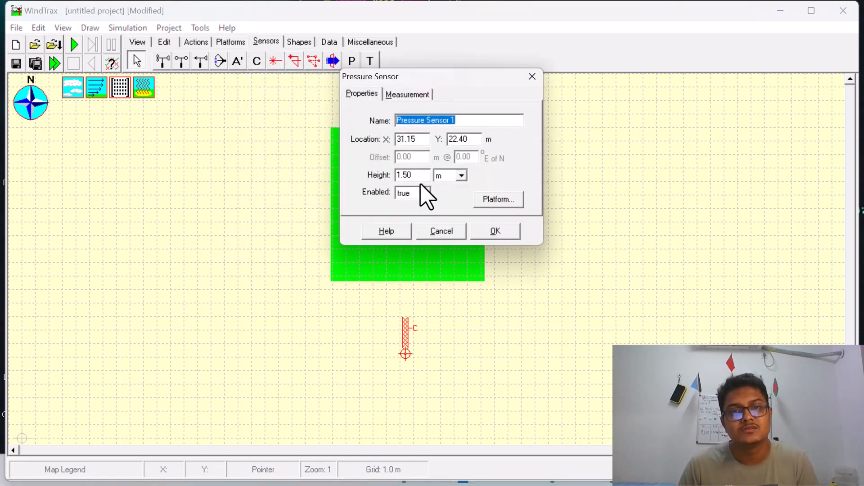
click(406, 94)
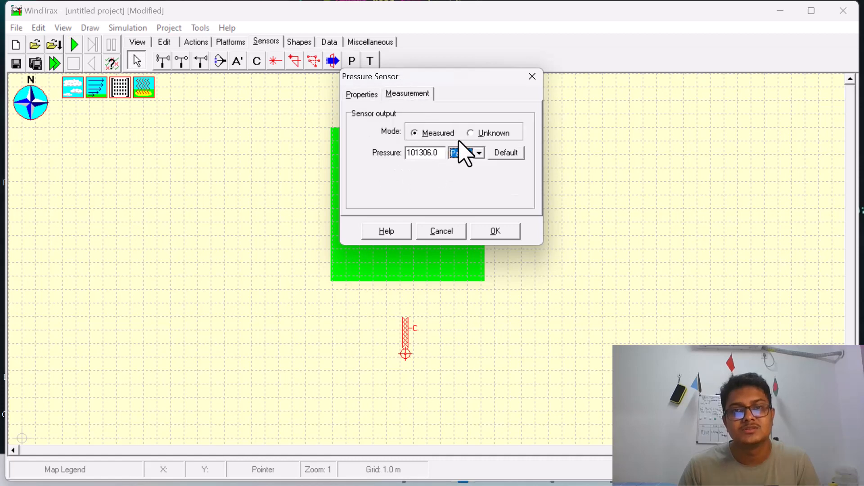
click(495, 231)
click(112, 63)
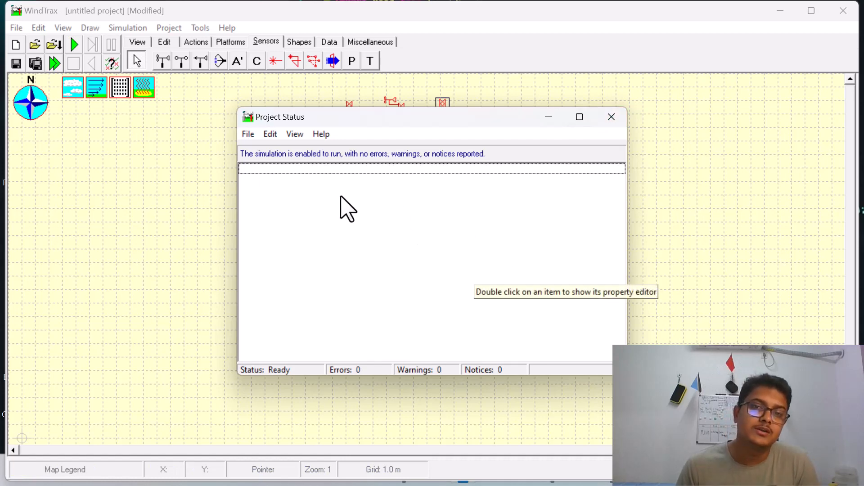
click(611, 118)
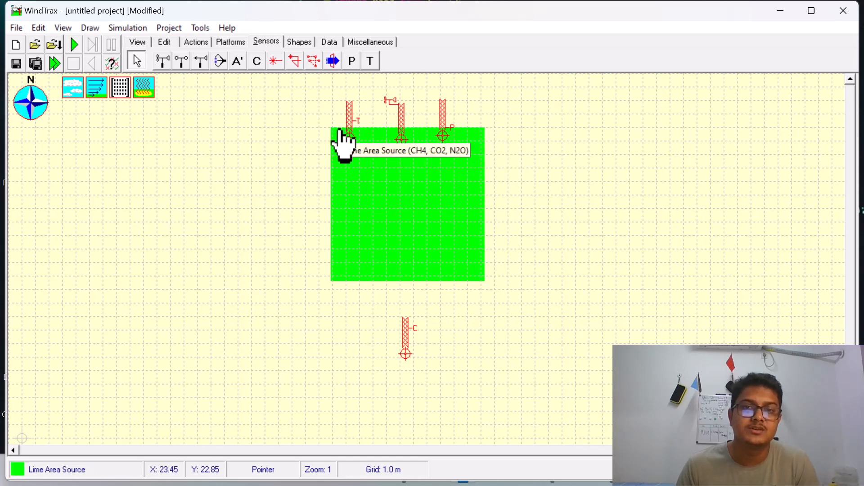
Review the anemometer's wind measurement settings and the thermometer's properties, closing both without changes.
double_click(403, 129)
click(373, 95)
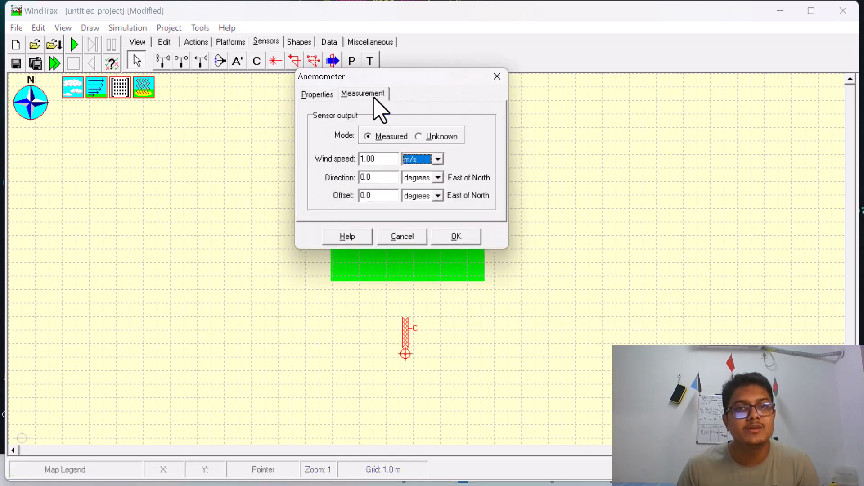
click(497, 76)
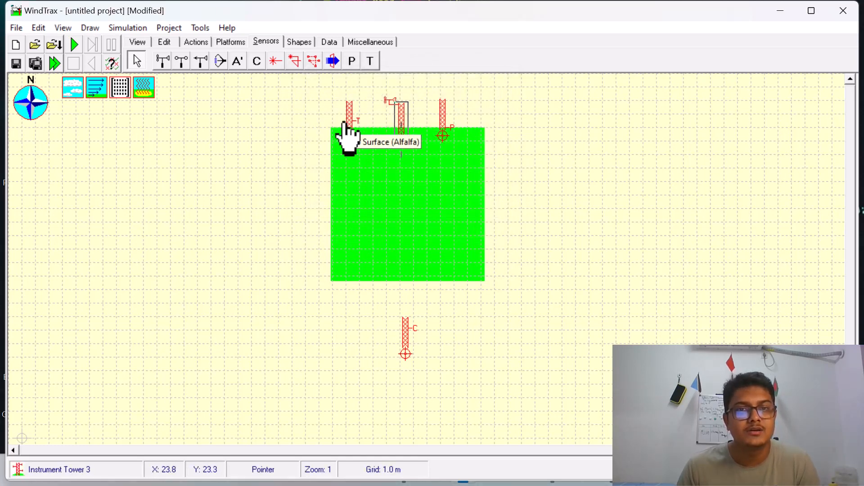
double_click(347, 129)
click(276, 92)
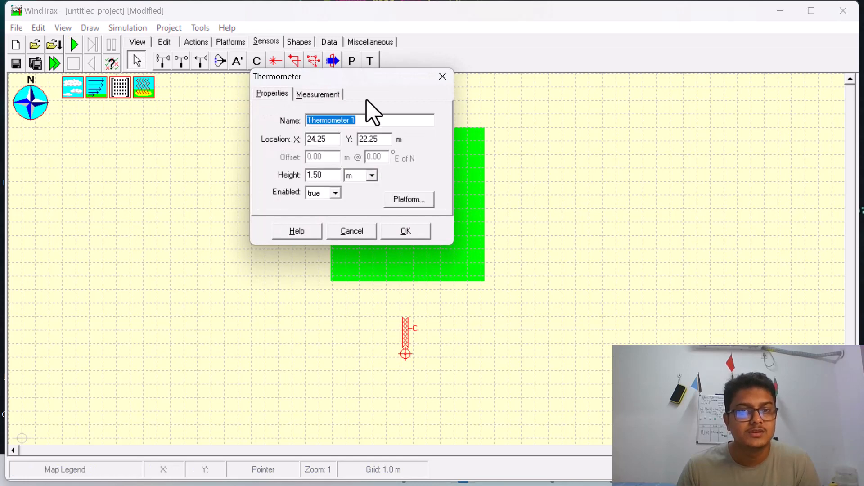
click(442, 76)
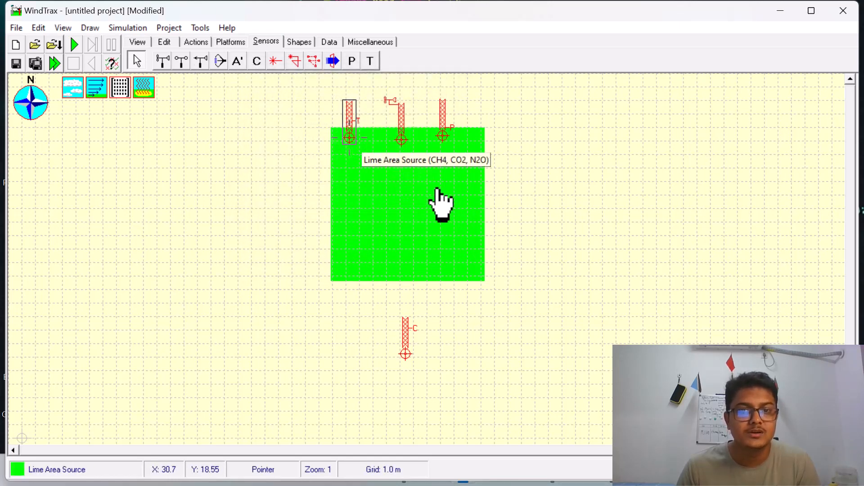
Place an instrument tower beside the pressure sensor, review the sensor types it can hold, and close it without adding any.
click(167, 42)
click(198, 42)
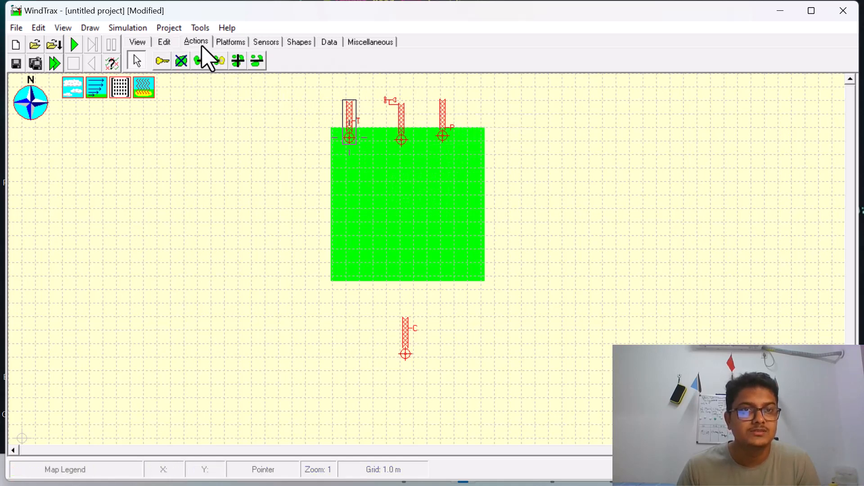
click(223, 42)
click(161, 62)
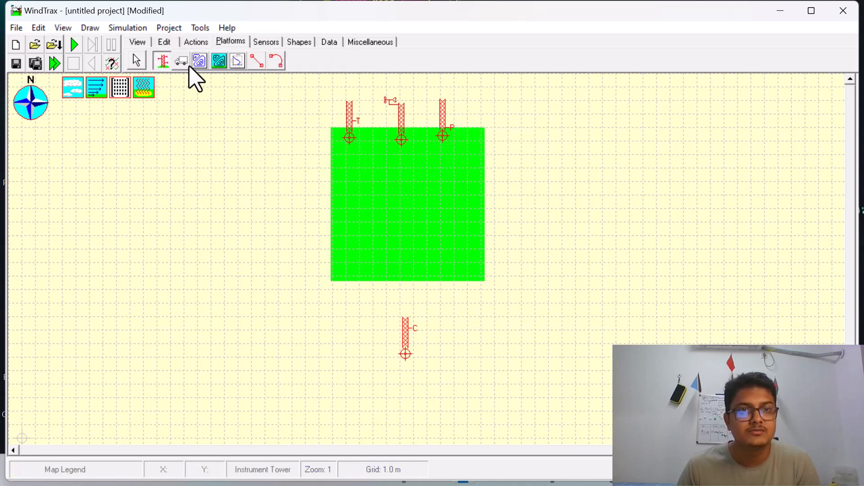
click(162, 62)
click(158, 58)
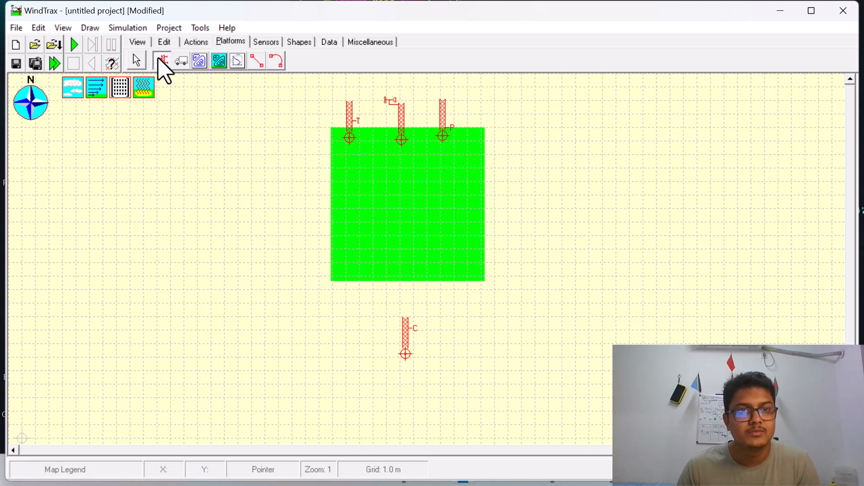
click(453, 143)
double_click(454, 145)
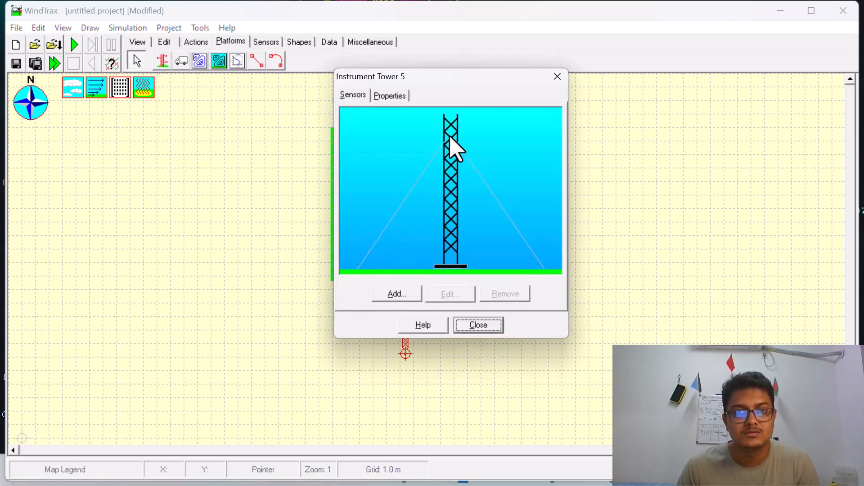
click(405, 291)
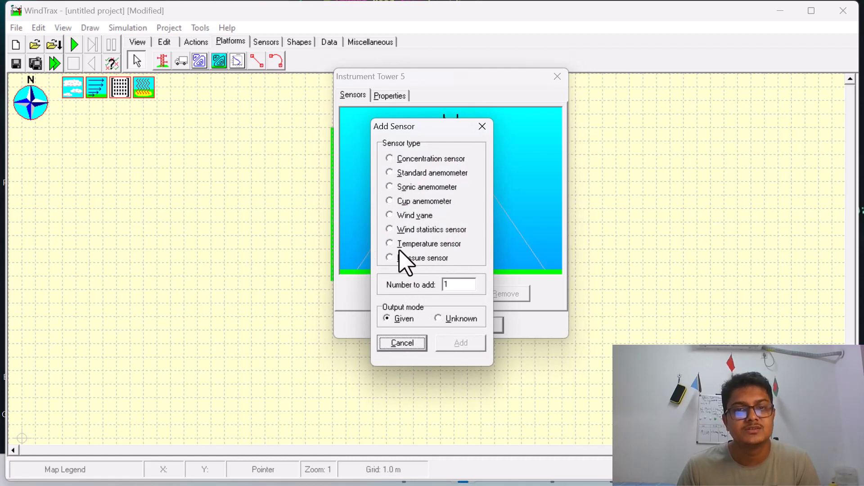
click(403, 344)
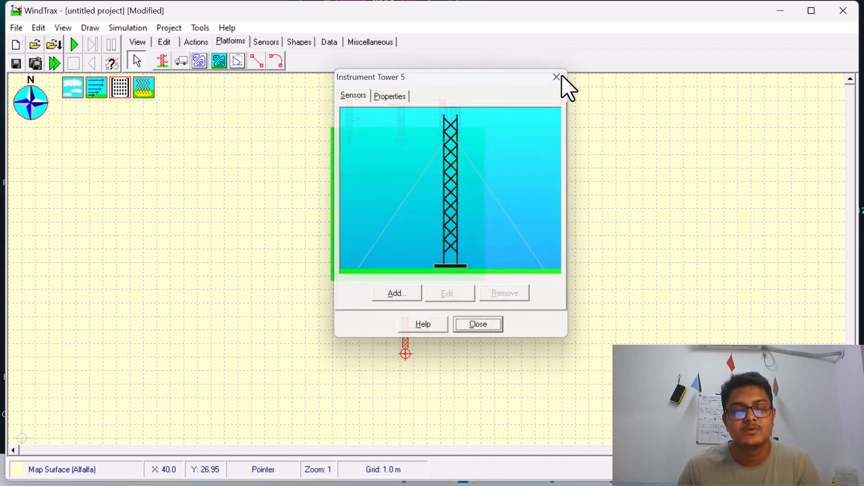
click(557, 76)
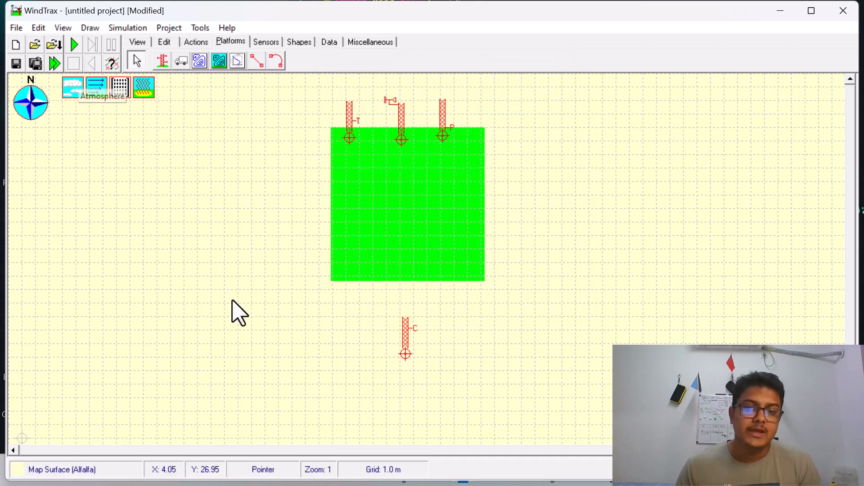
Run the simulation and inspect the lime area source's calculated CH4, CO2 and N2O emission rates.
click(75, 45)
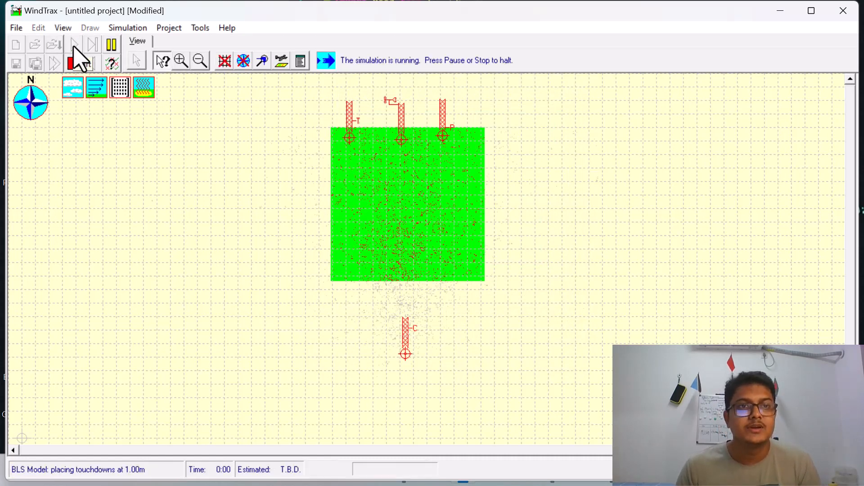
click(386, 218)
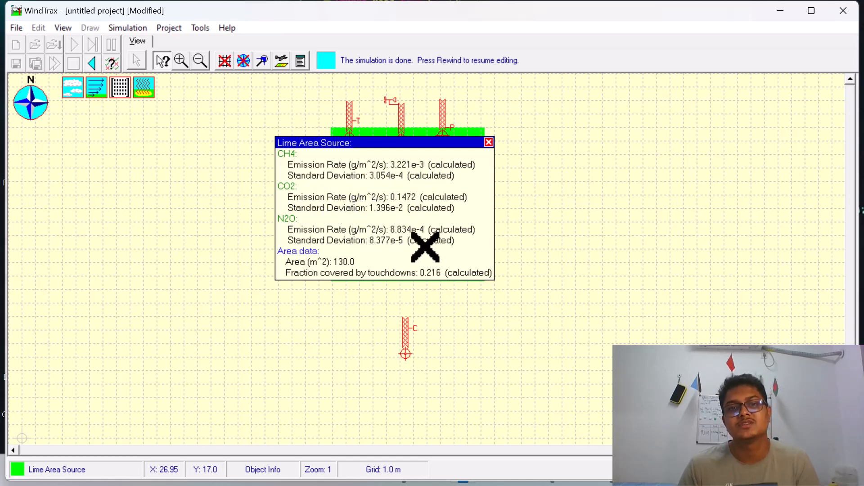
click(489, 142)
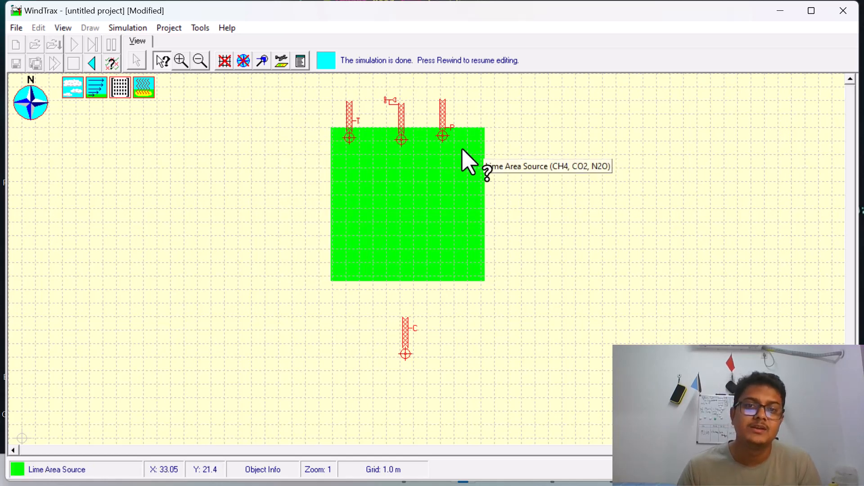
Rewind the simulation to resume editing and review the concentration sensor's measured CH4 concentration.
click(92, 64)
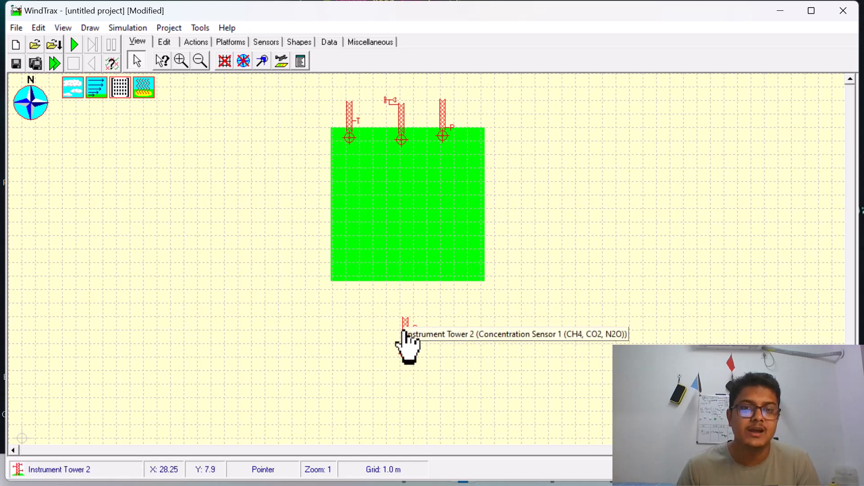
double_click(404, 335)
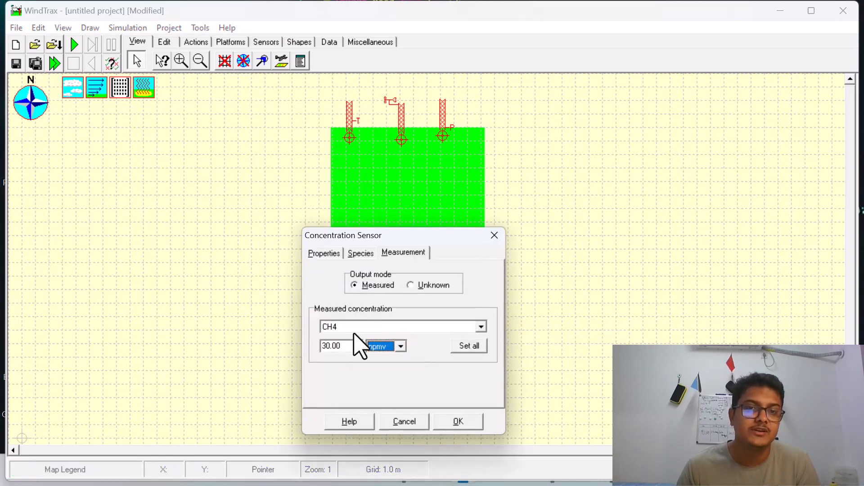
click(494, 235)
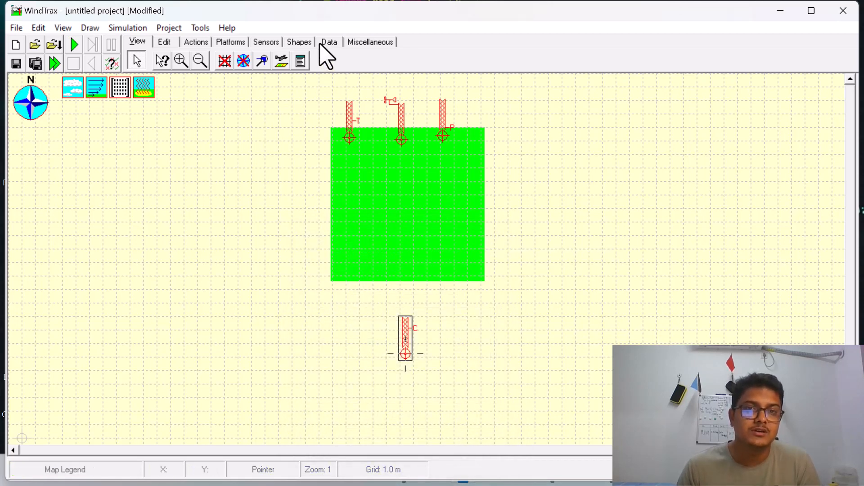
Switch to the Tutorial 4 folder in File Explorer and open the Example data of environment Excel workbook.
click(772, 12)
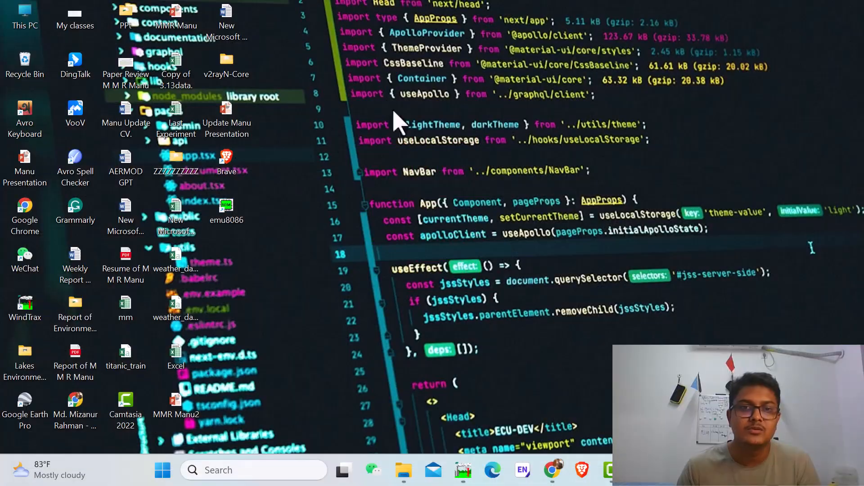
click(404, 470)
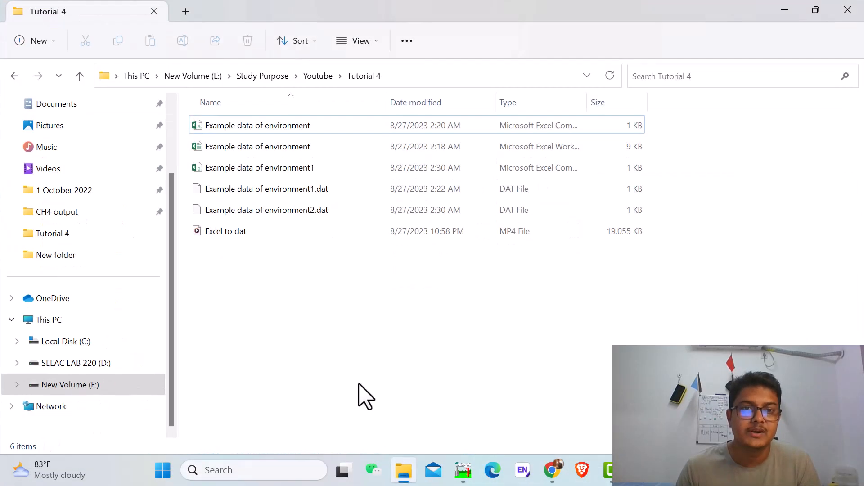
double_click(223, 148)
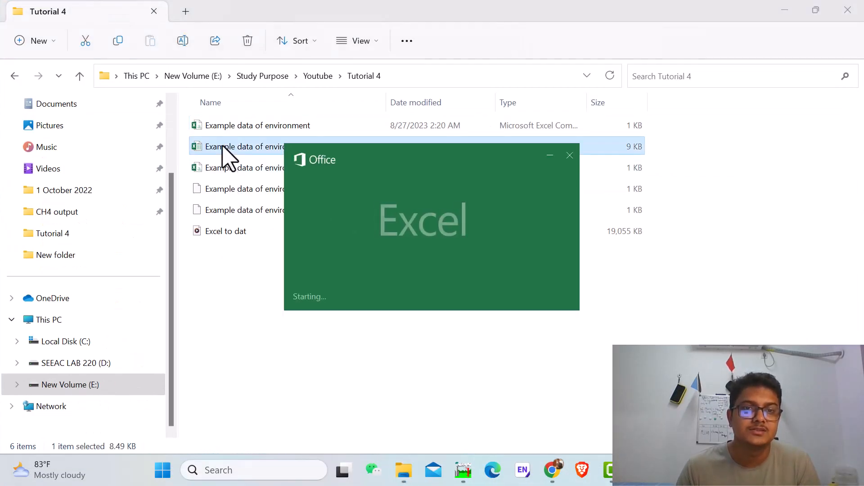
Examine the CH4, N2O and CO2 ppm columns in Sheet1, dismissing the activation notice, and close the workbook.
scroll(99, 243, down, 7)
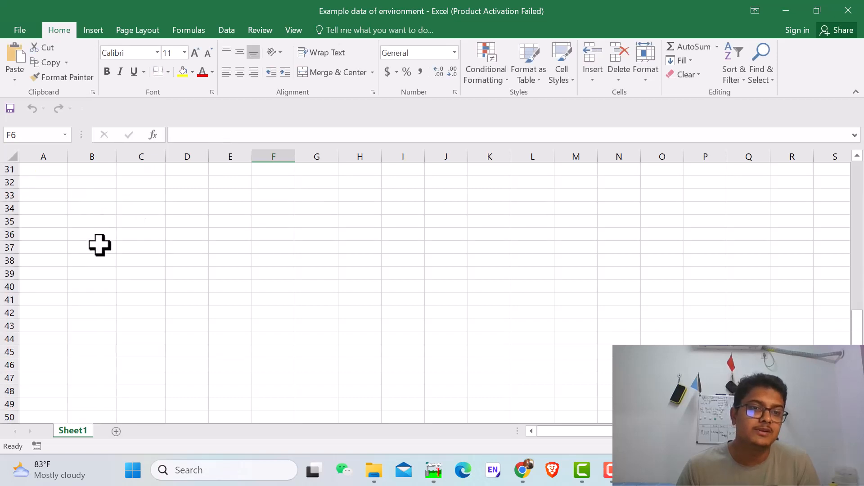
scroll(100, 245, up, 7)
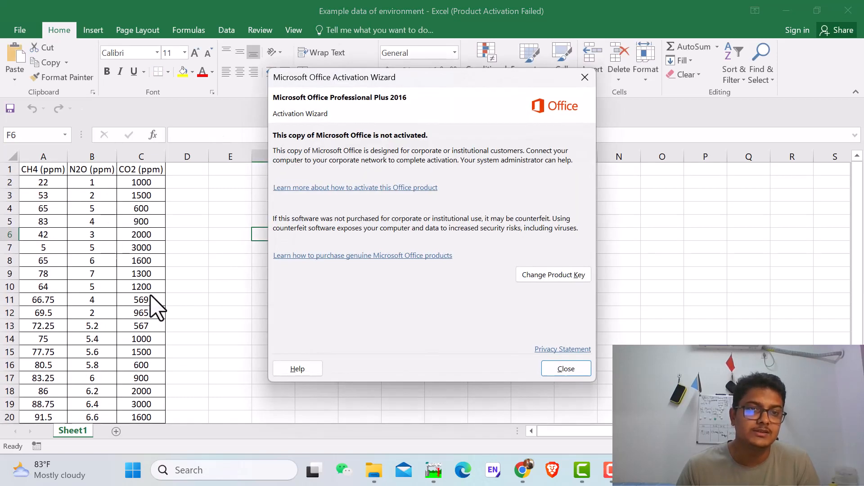
click(585, 78)
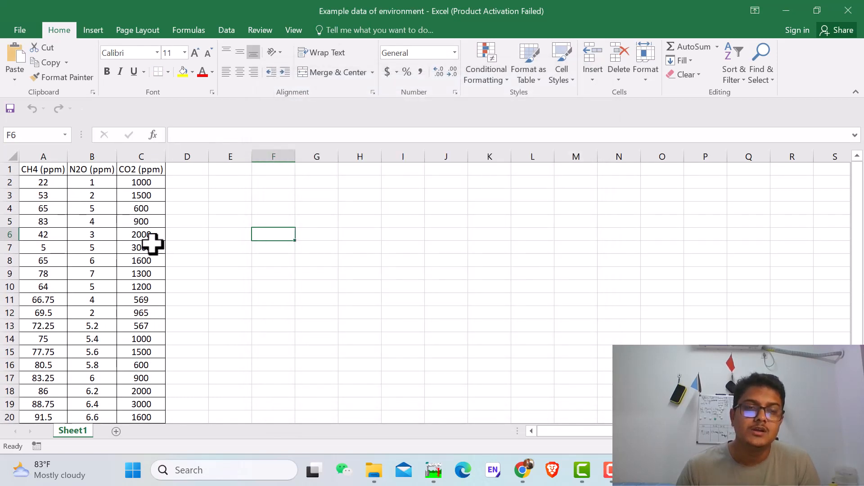
scroll(152, 243, down, 1)
scroll(150, 241, up, 1)
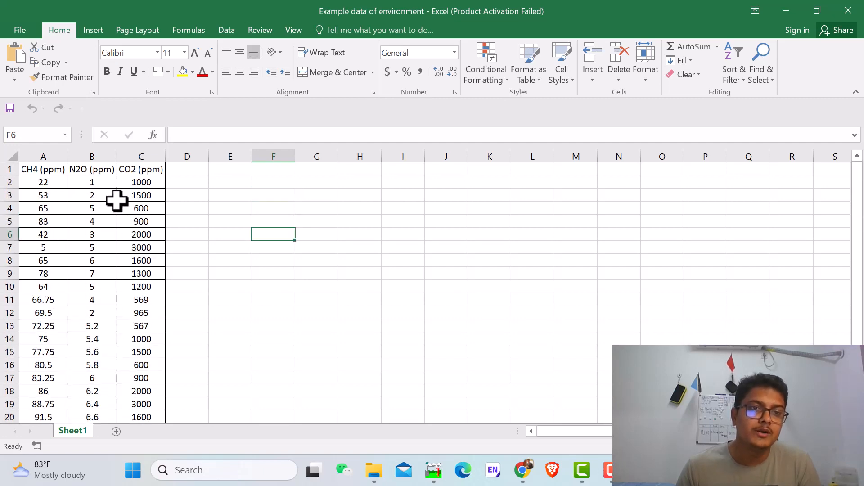
scroll(116, 257, down, 4)
scroll(110, 271, up, 4)
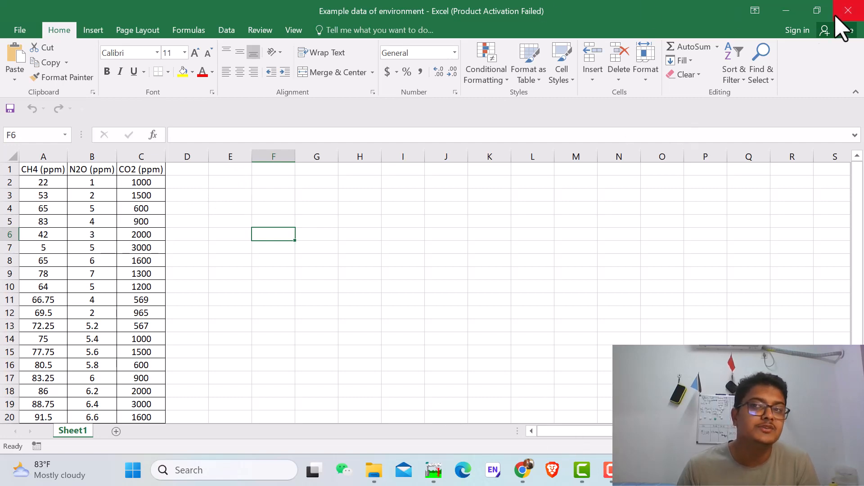
click(848, 10)
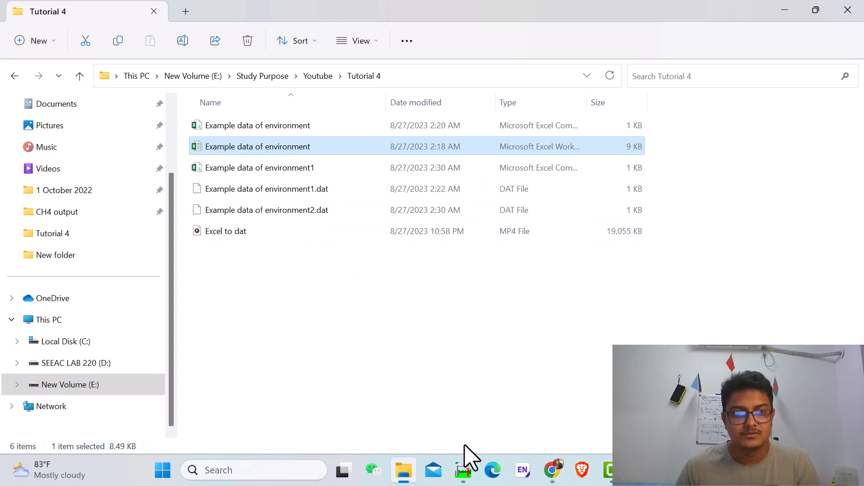
Switch back to WindTrax, add an input data file object to the map and position it just below the atmosphere and wind icons.
click(463, 470)
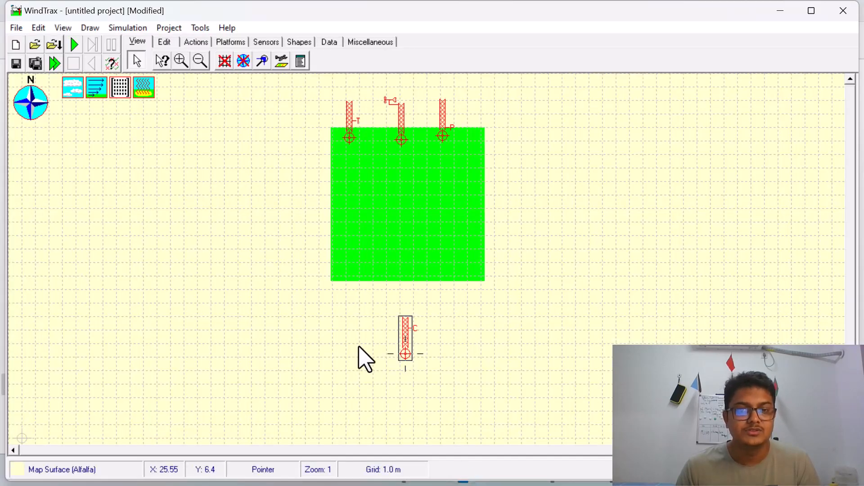
click(331, 45)
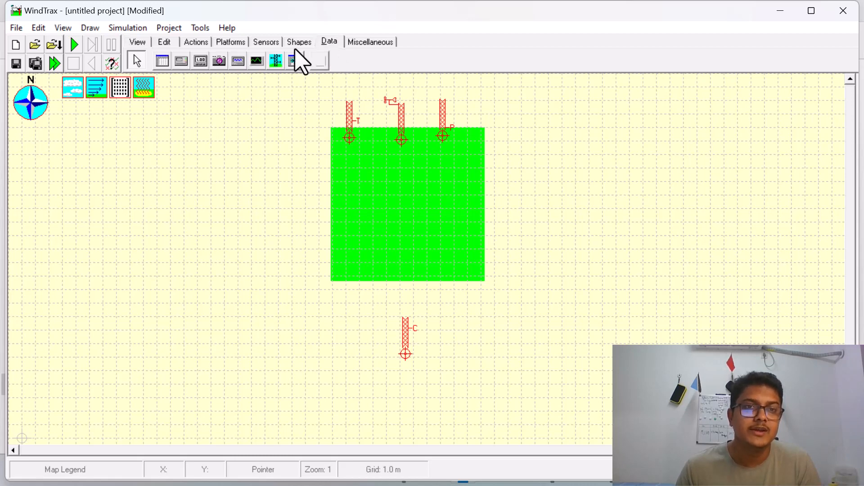
click(163, 62)
click(127, 170)
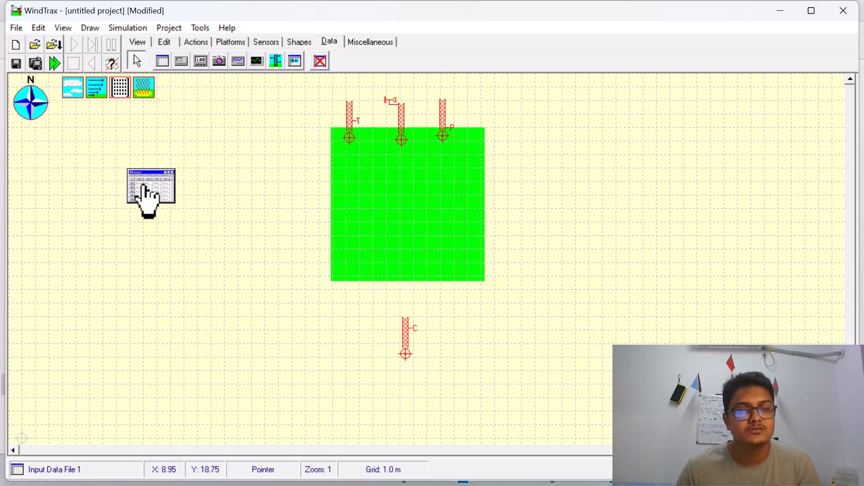
drag(148, 181, 81, 120)
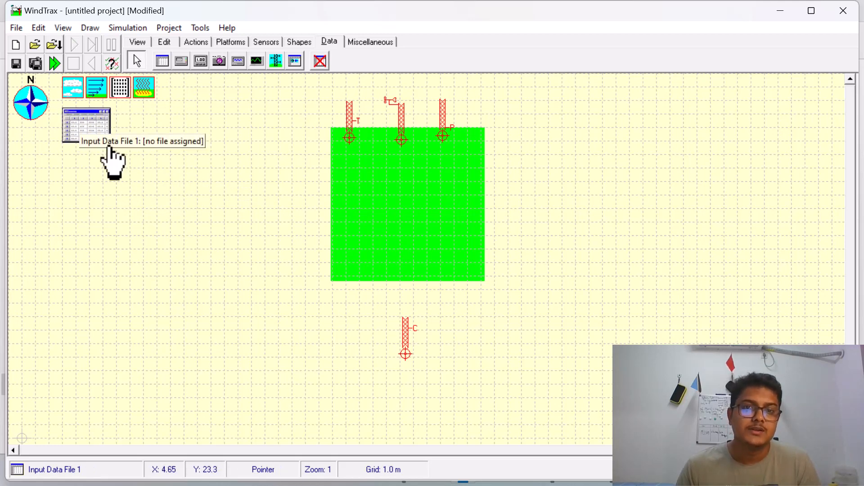
Load Example data of environment1.dat from the Tutorial 4 folder into the input data file object.
double_click(74, 129)
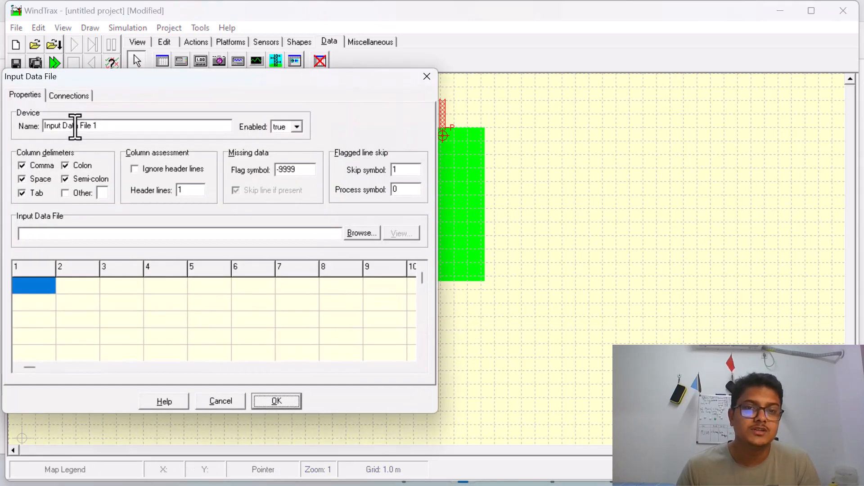
drag(173, 82, 413, 100)
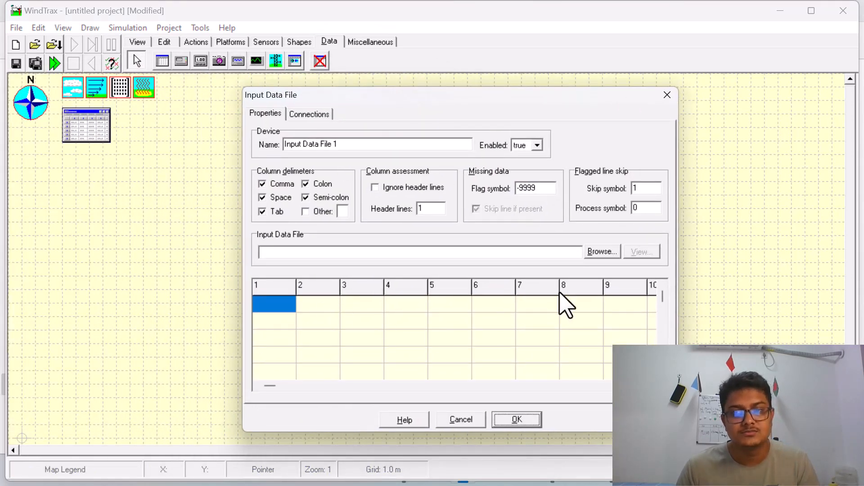
click(610, 253)
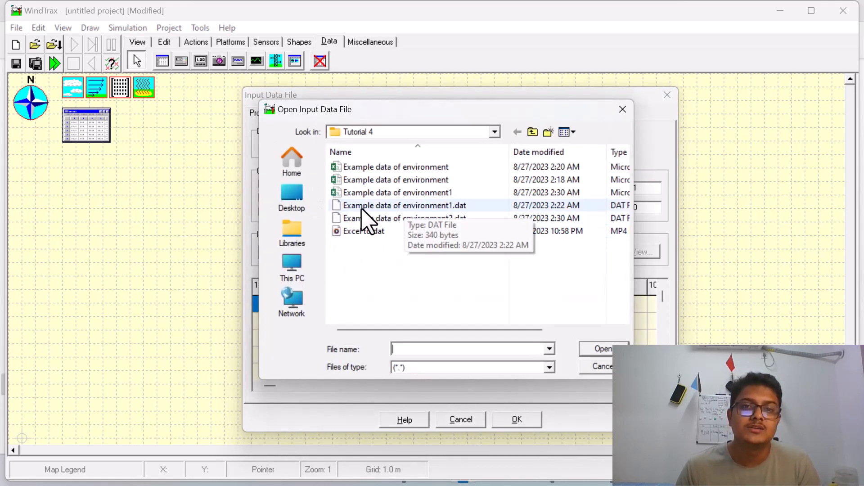
double_click(459, 207)
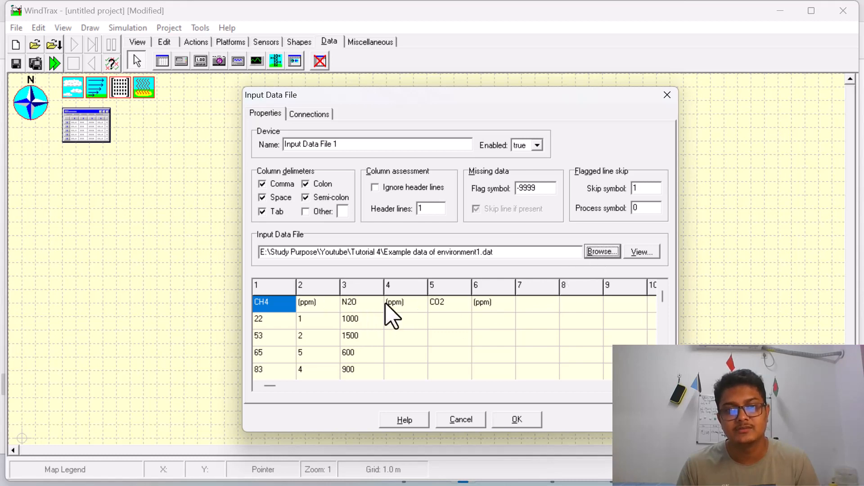
Replace the loaded input data file with Example data of environment2.dat and check its previewed CH4, N2O and CO2 rows.
click(604, 254)
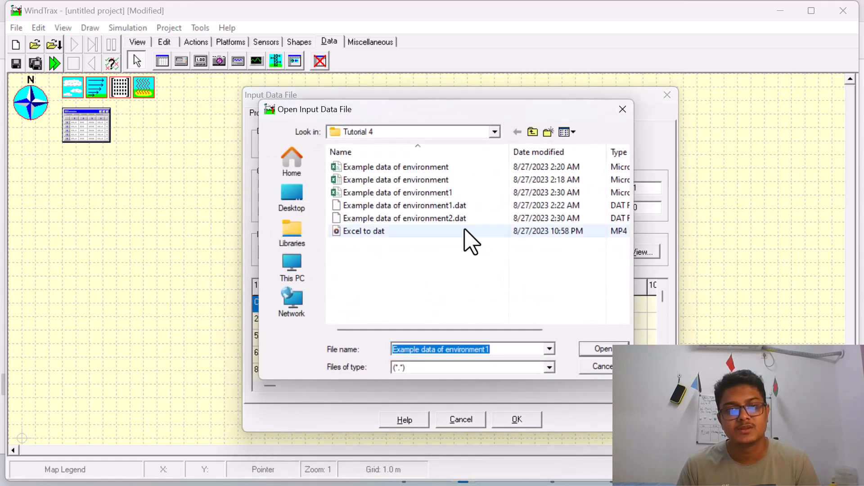
click(383, 219)
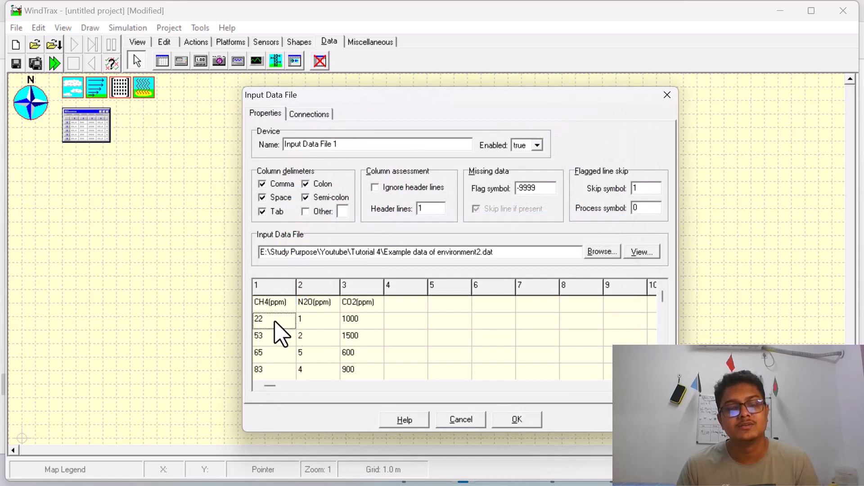
scroll(280, 332, down, 5)
scroll(280, 332, up, 5)
scroll(316, 346, down, 5)
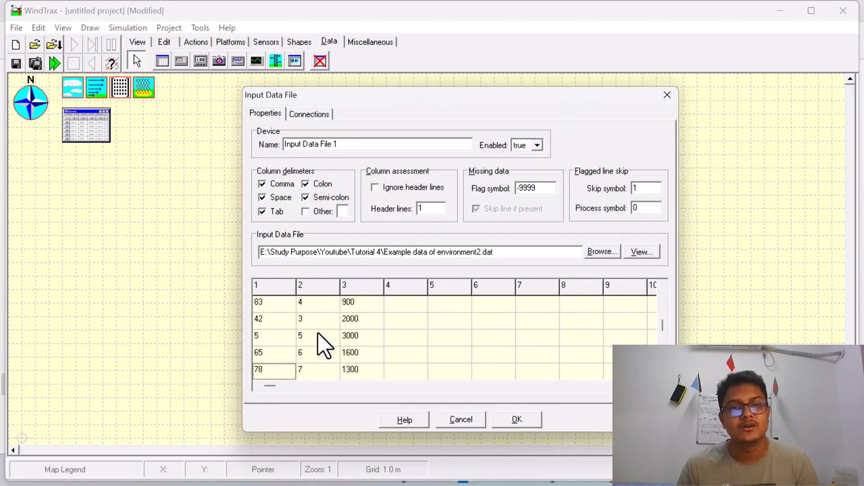
scroll(316, 347, up, 5)
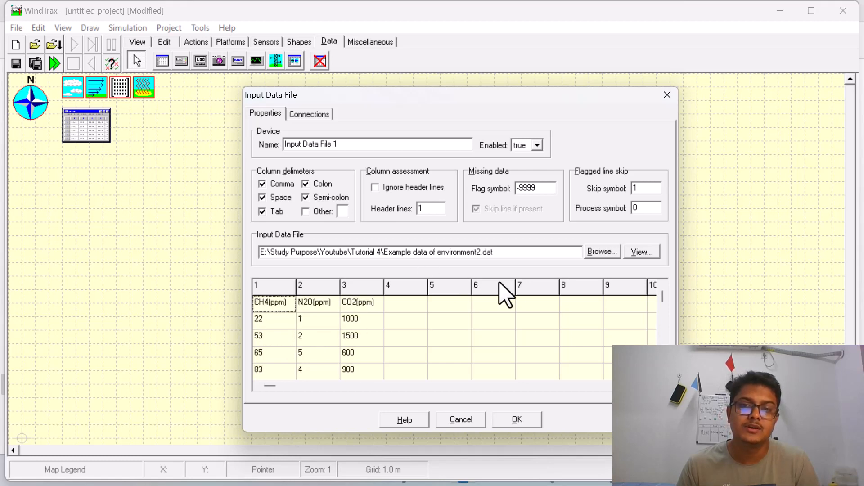
Review the whole data file down to its last row in the File Viewer and close the viewer.
click(641, 252)
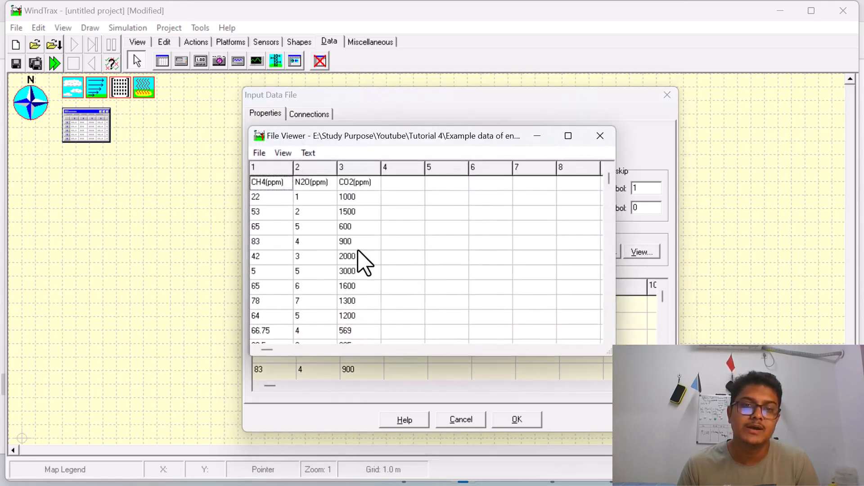
scroll(302, 260, down, 15)
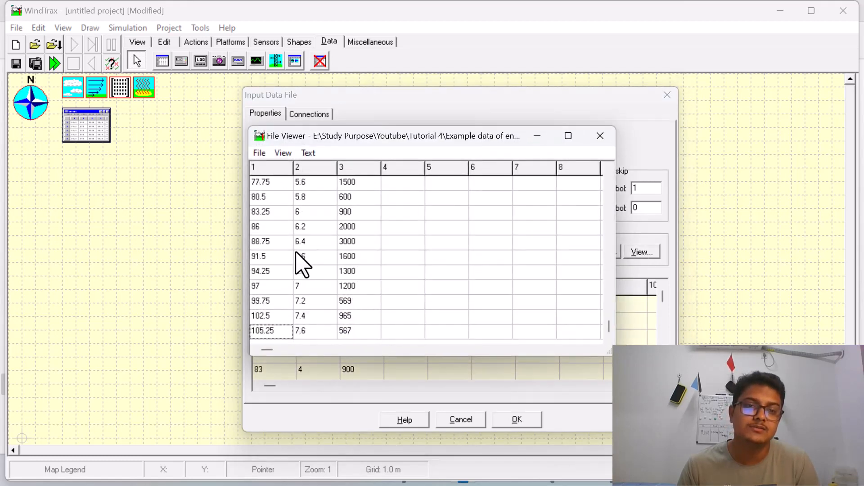
click(599, 137)
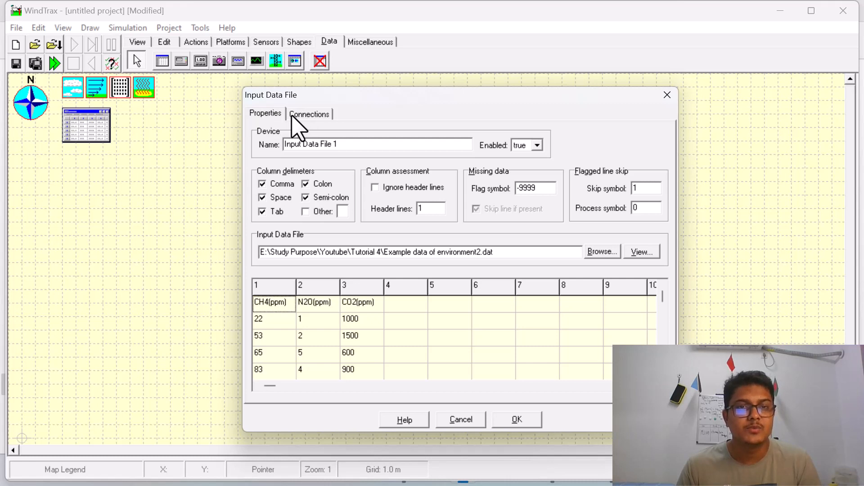
Connect file columns 1, 2 and 3 to Concentration Sensor 1's CH4, N2O and CO2 concentrations (ppmv) and accept the connections.
click(304, 117)
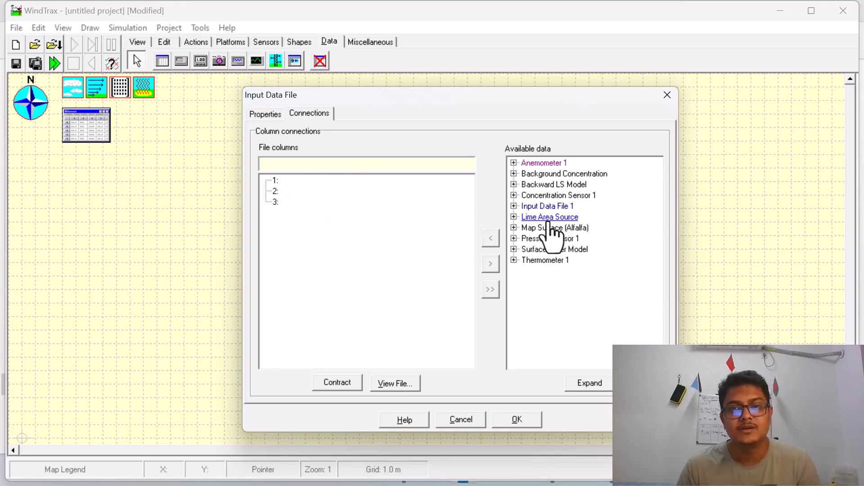
double_click(546, 198)
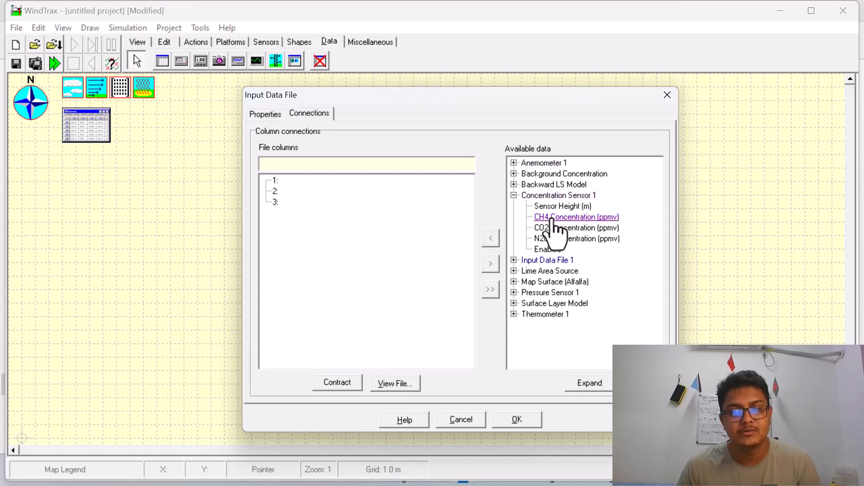
drag(551, 218, 286, 181)
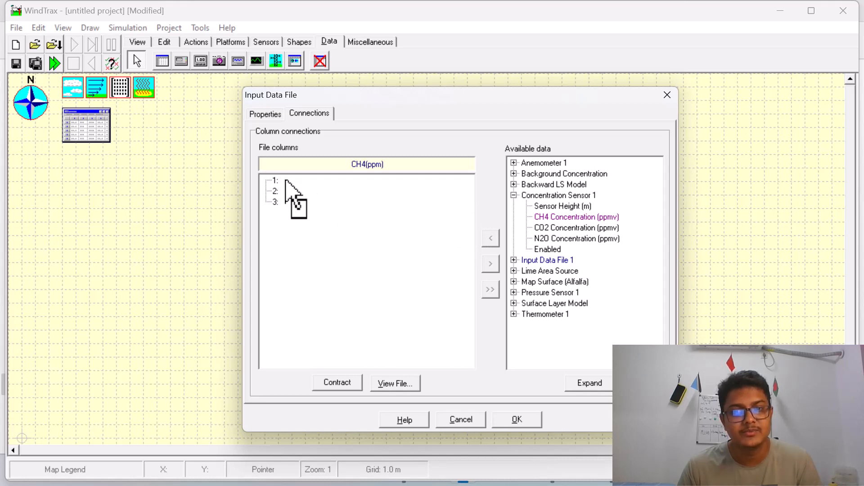
drag(286, 181, 286, 183)
drag(568, 216, 313, 203)
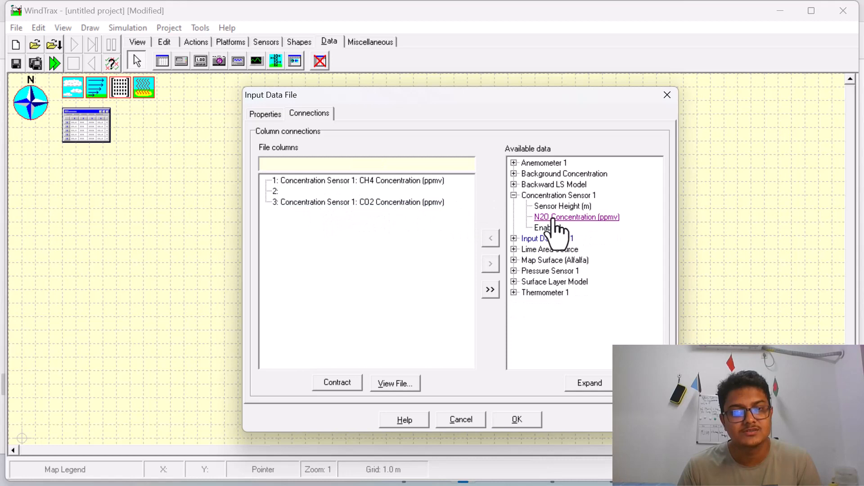
drag(553, 219, 378, 191)
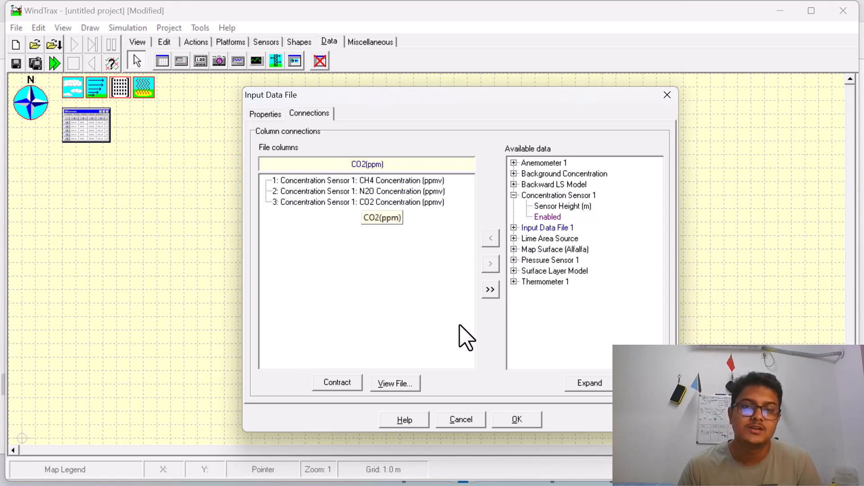
click(519, 418)
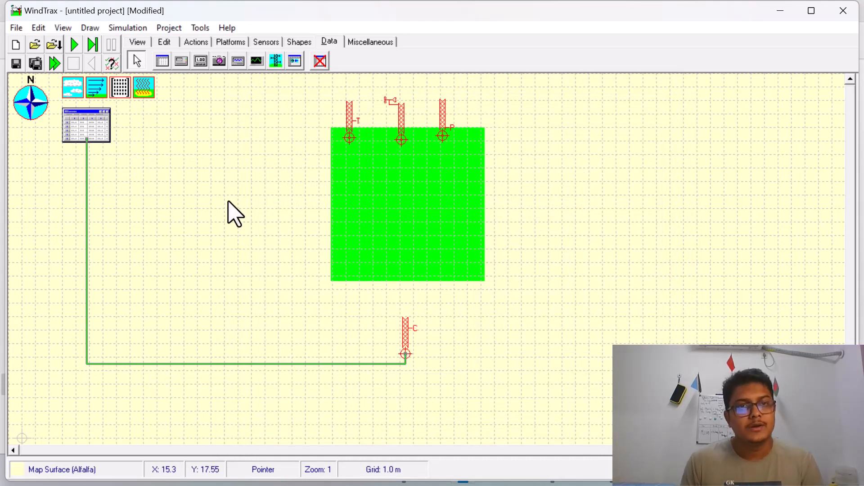
Place a multimeter beside the input data file object and connect it to Concentration Sensor 1's CH4 Concentration (ppmv).
click(198, 64)
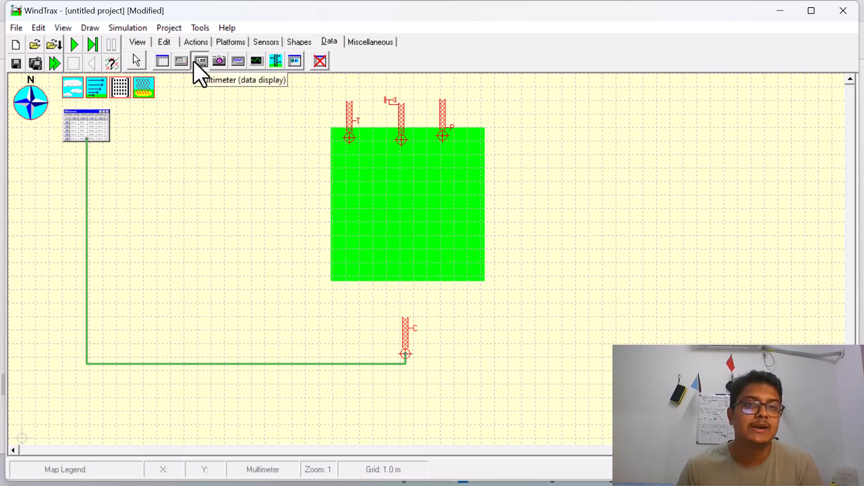
click(145, 128)
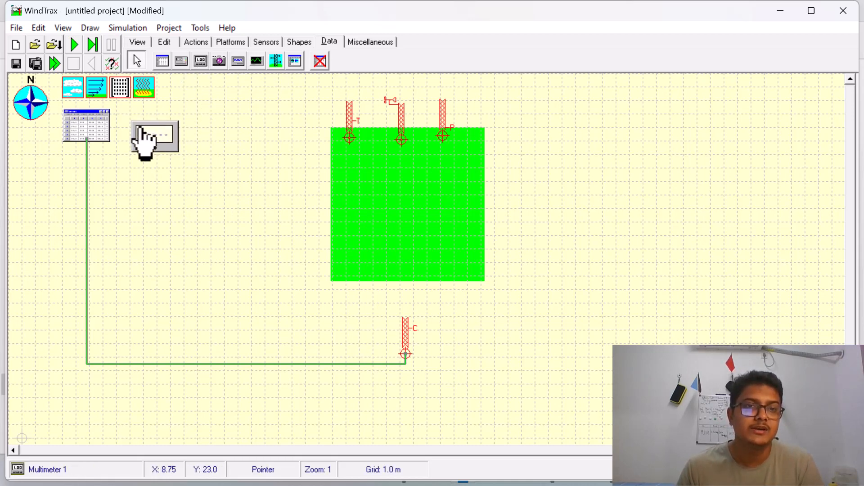
double_click(140, 128)
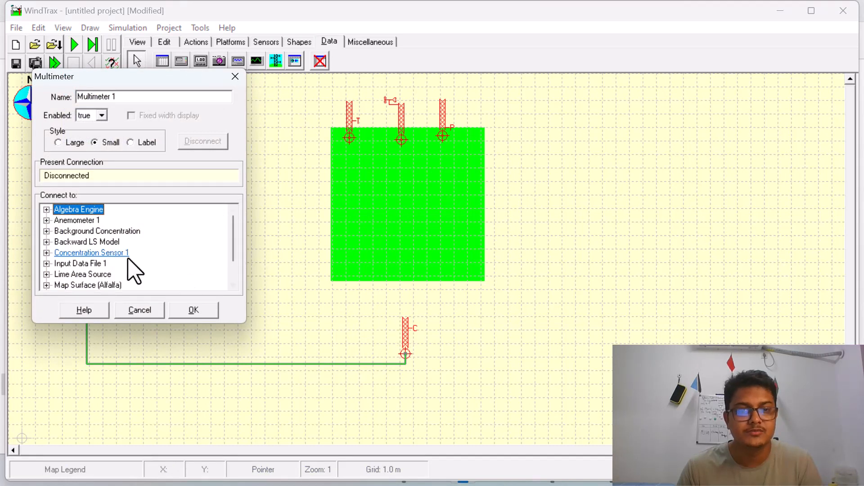
double_click(105, 252)
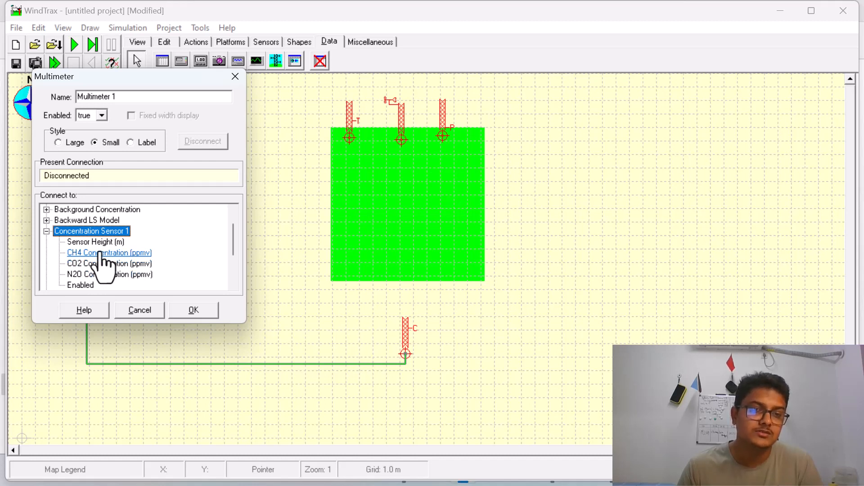
click(100, 253)
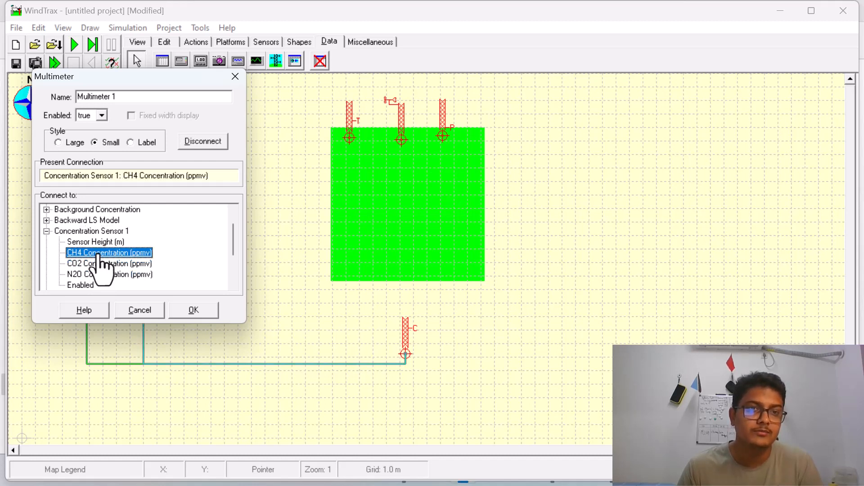
click(195, 311)
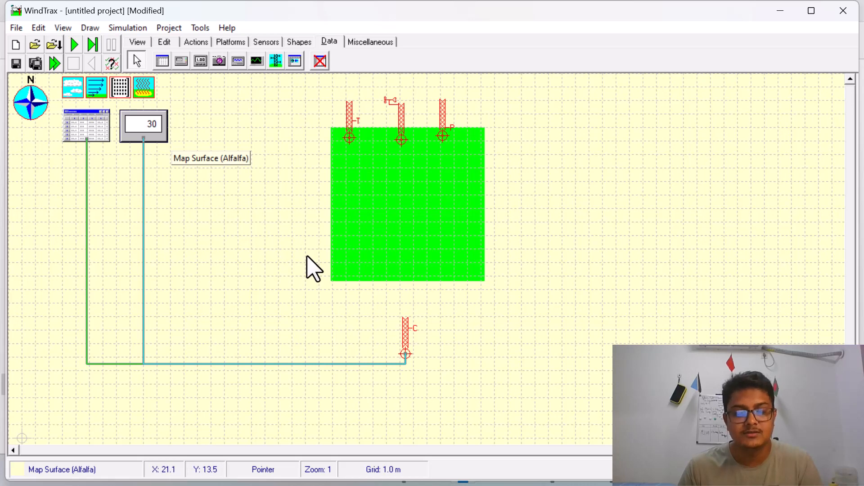
Add a second multimeter next to the first and connect it to Concentration Sensor 1's CO2 Concentration (ppmv).
click(181, 62)
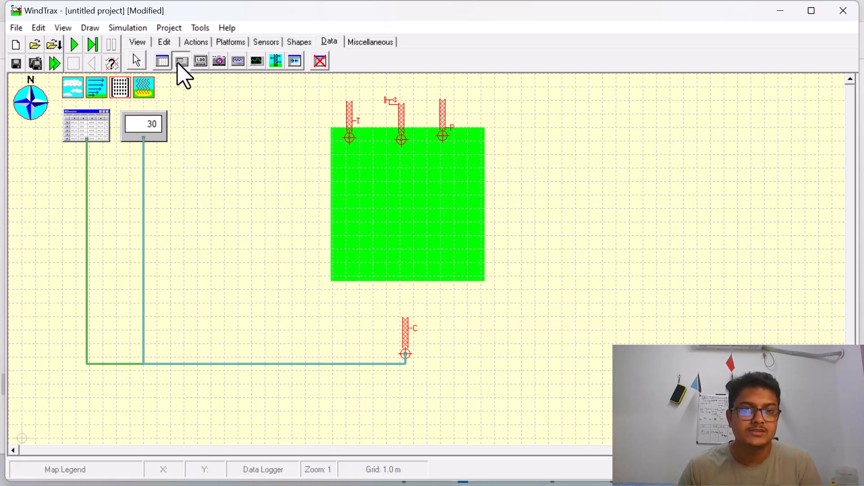
click(200, 61)
click(191, 120)
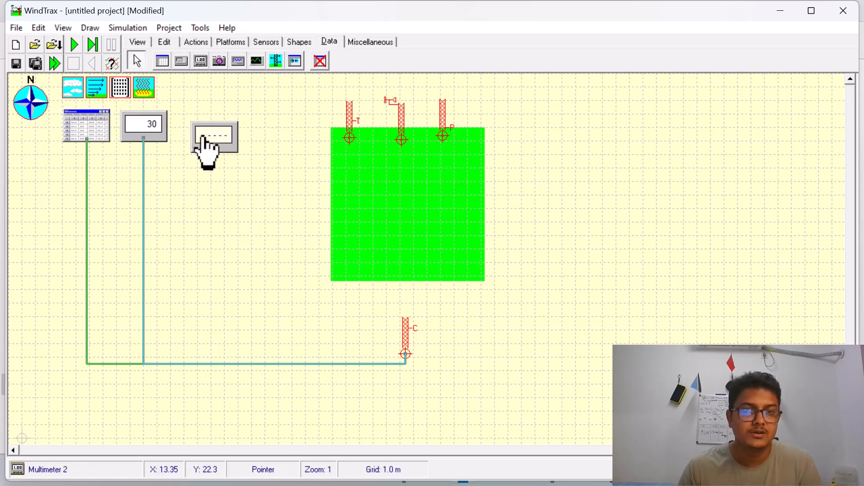
drag(205, 141, 185, 133)
double_click(185, 133)
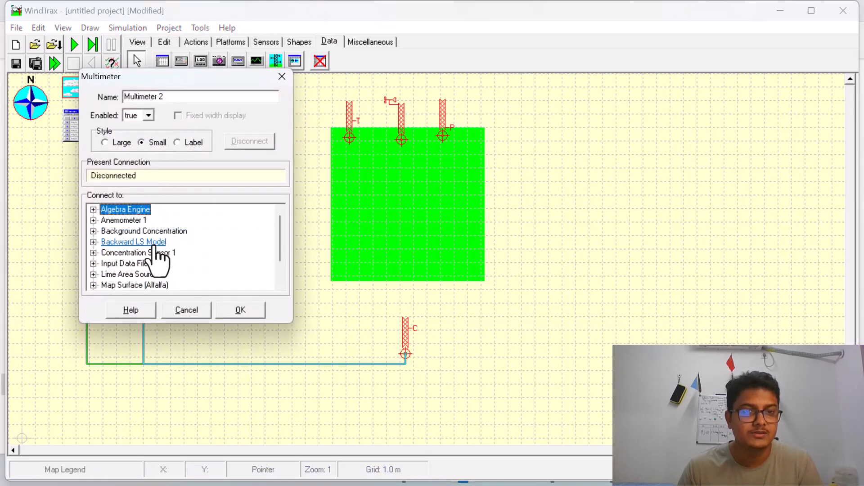
double_click(155, 251)
click(153, 263)
click(240, 309)
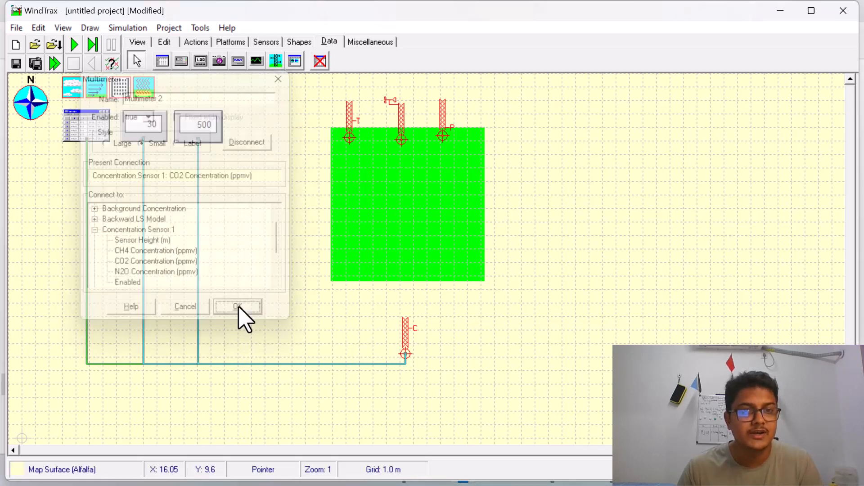
Add a third multimeter to the row and connect it to Concentration Sensor 1's N2O Concentration (ppmv).
click(200, 61)
click(255, 133)
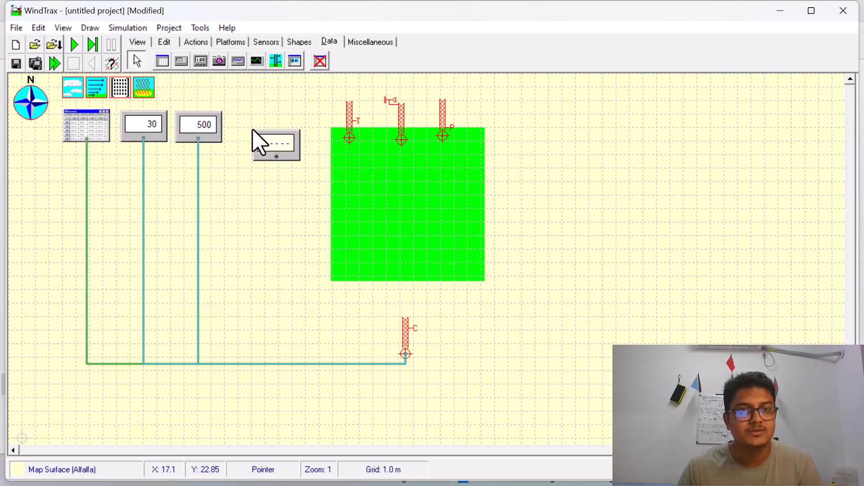
double_click(261, 143)
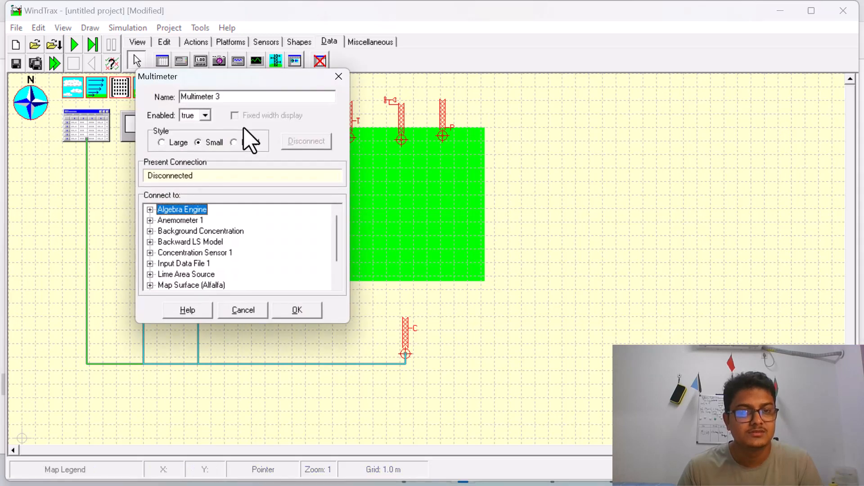
click(212, 242)
double_click(221, 253)
click(221, 275)
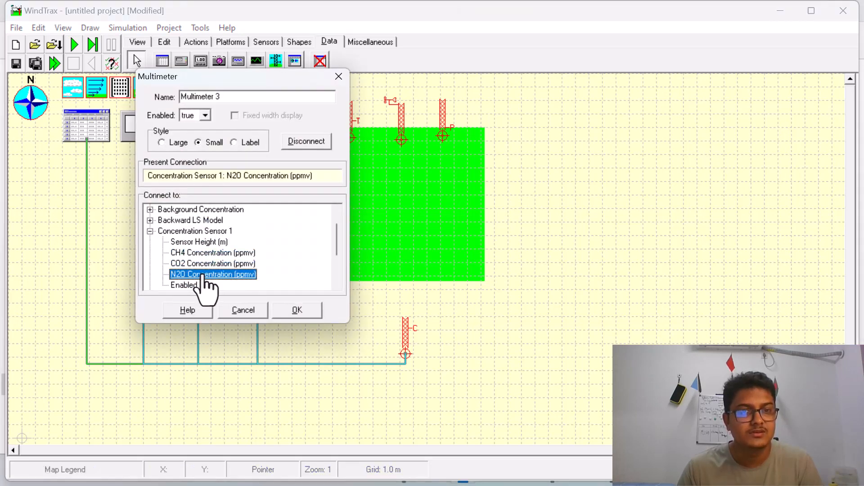
click(288, 310)
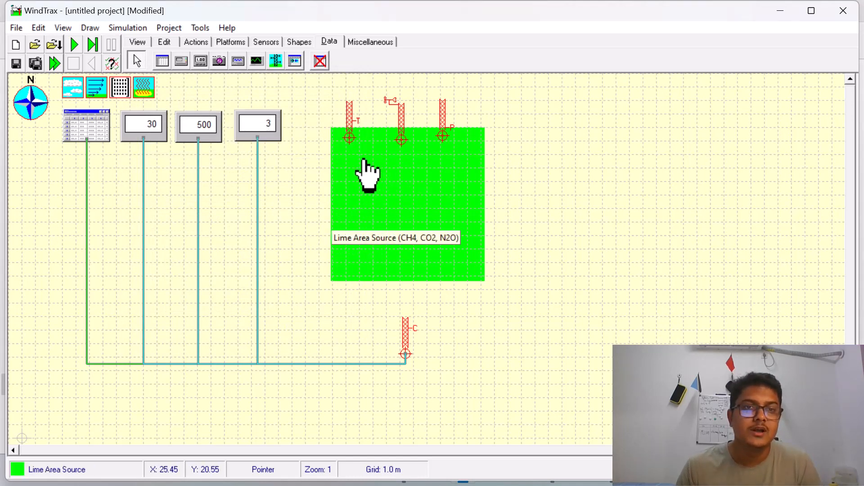
Place a multimeter east of the green area source and connect it to the Lime Area Source's CH4 Emission Rate (g/m^2/s).
click(201, 61)
click(586, 115)
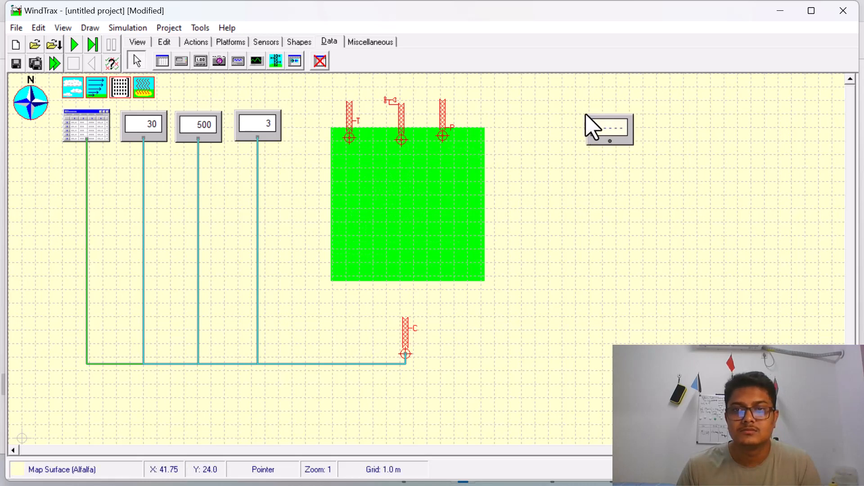
double_click(592, 122)
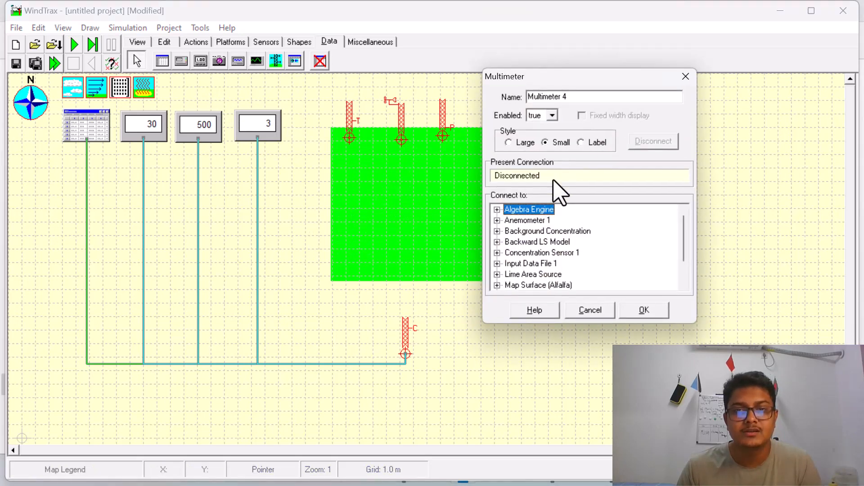
double_click(540, 274)
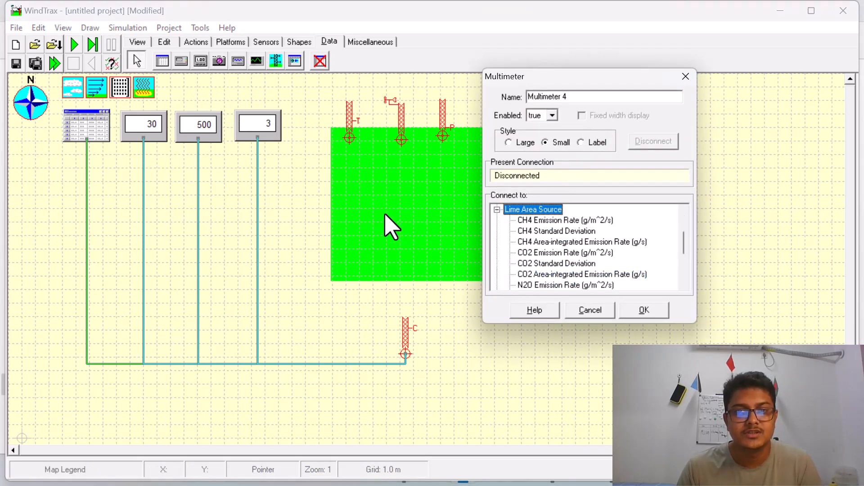
click(539, 221)
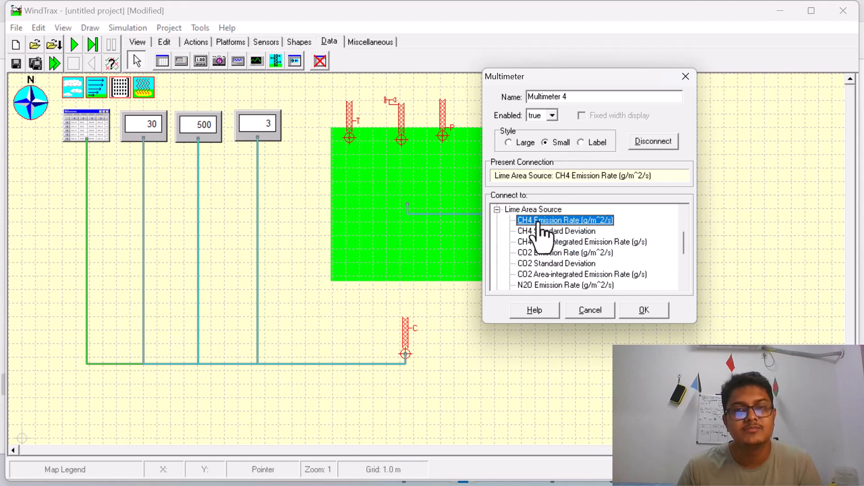
click(643, 311)
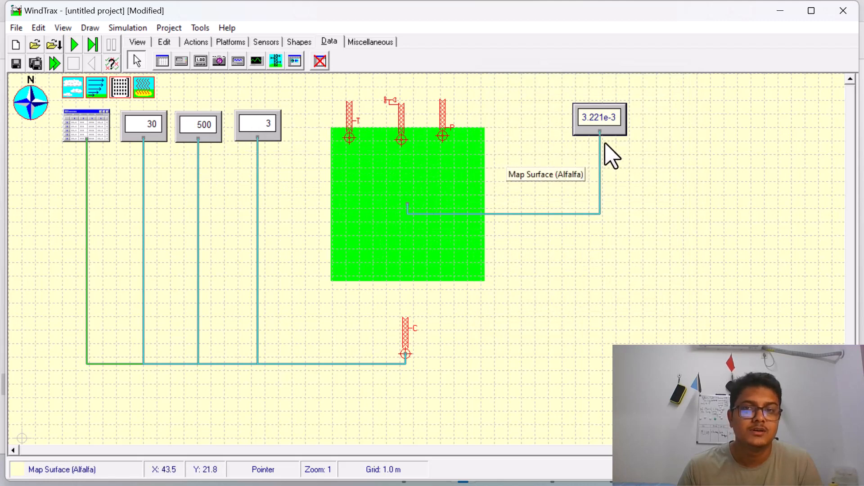
Place a second multimeter east of the CH4 emission multimeter and connect it to the Lime Area Source's CO2 Emission Rate (g/m^2/s).
click(201, 61)
click(669, 108)
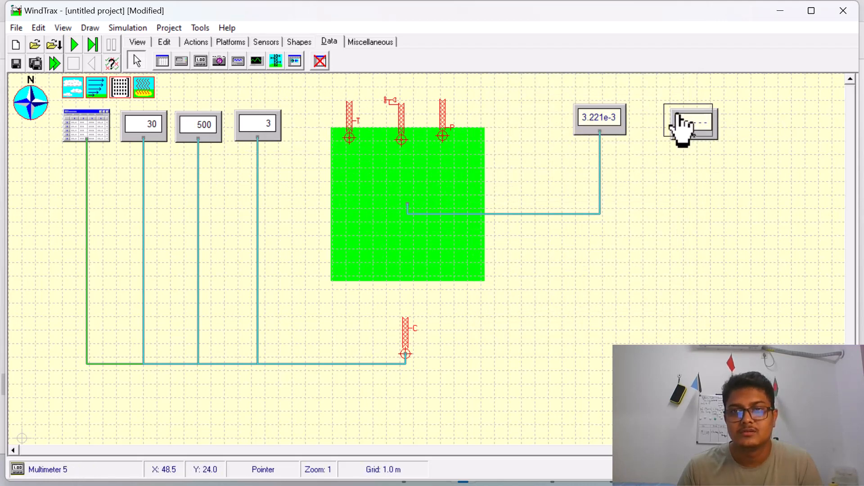
double_click(679, 115)
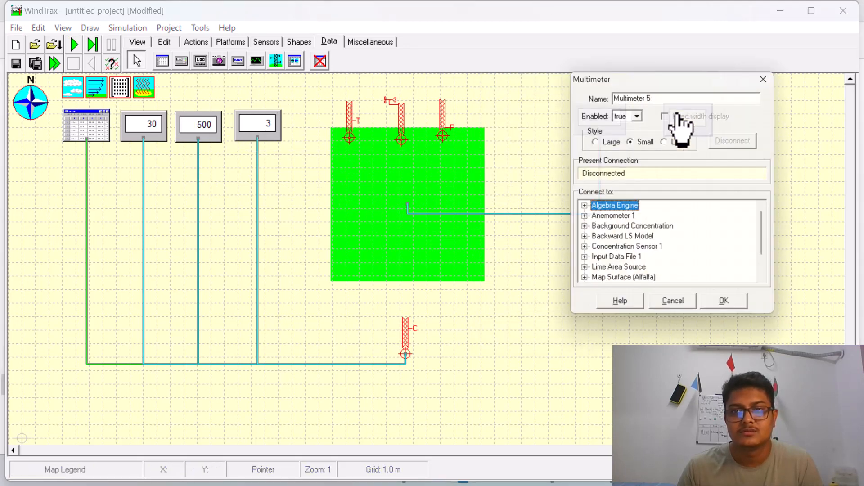
double_click(630, 274)
click(627, 255)
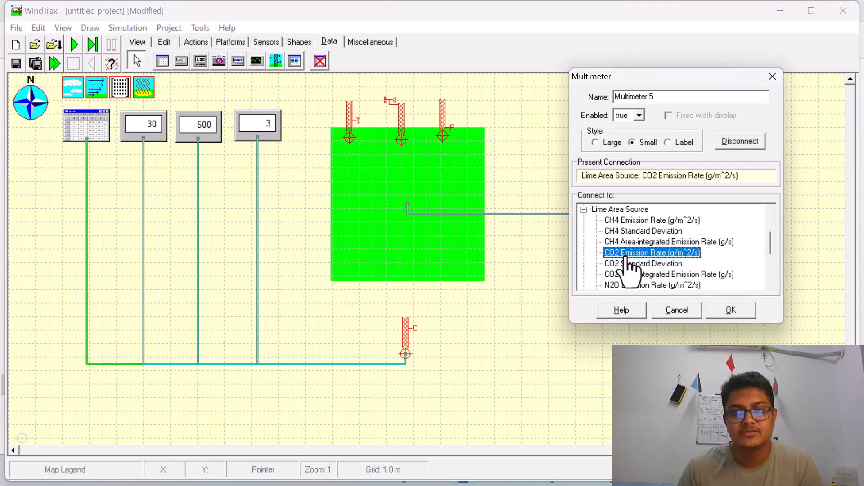
click(730, 311)
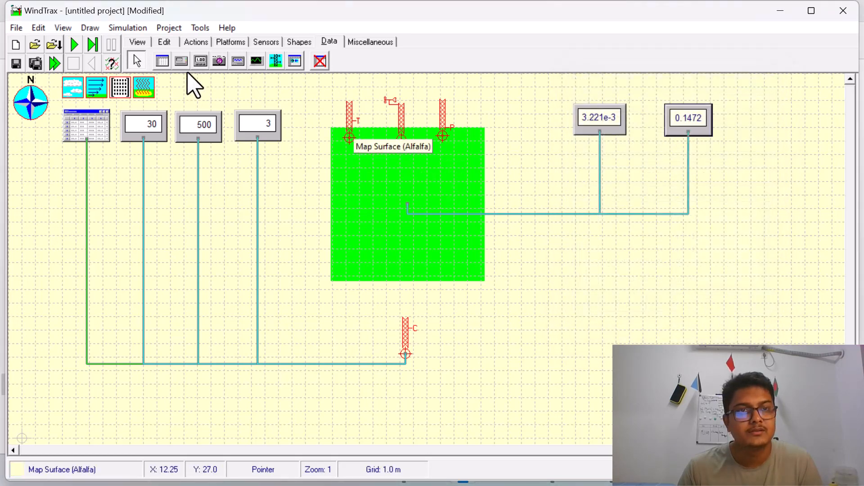
Add a third emission multimeter at the east end of the row and connect it to the Lime Area Source's N2O Emission Rate (g/m^2/s).
click(201, 61)
click(759, 120)
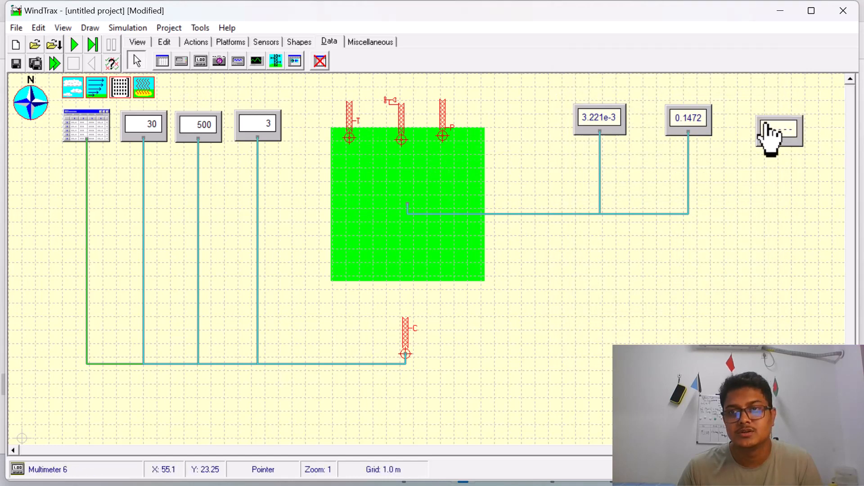
double_click(768, 128)
double_click(706, 252)
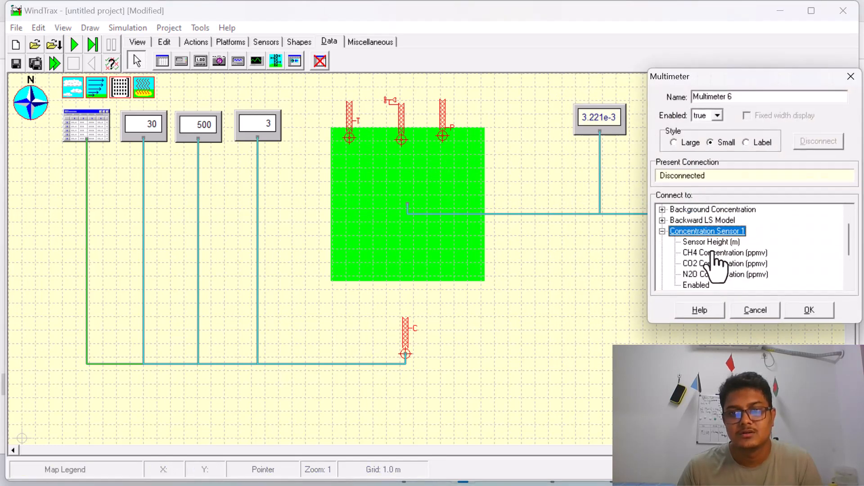
double_click(710, 274)
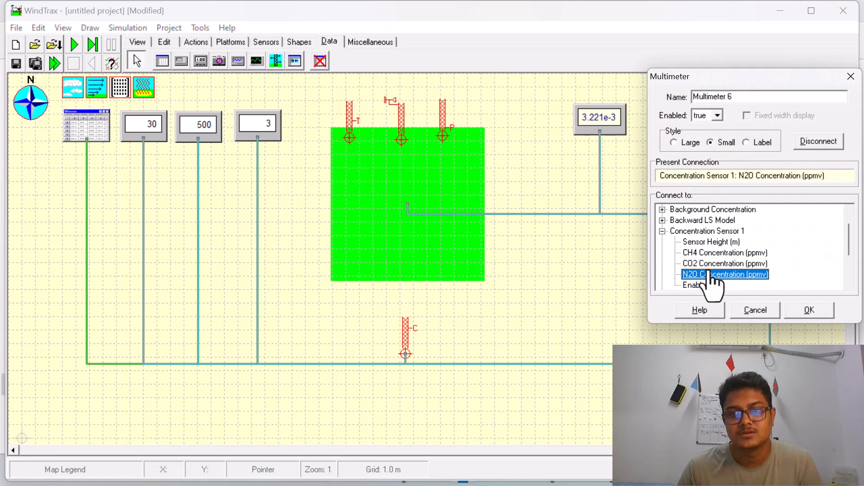
scroll(716, 252, down, 2)
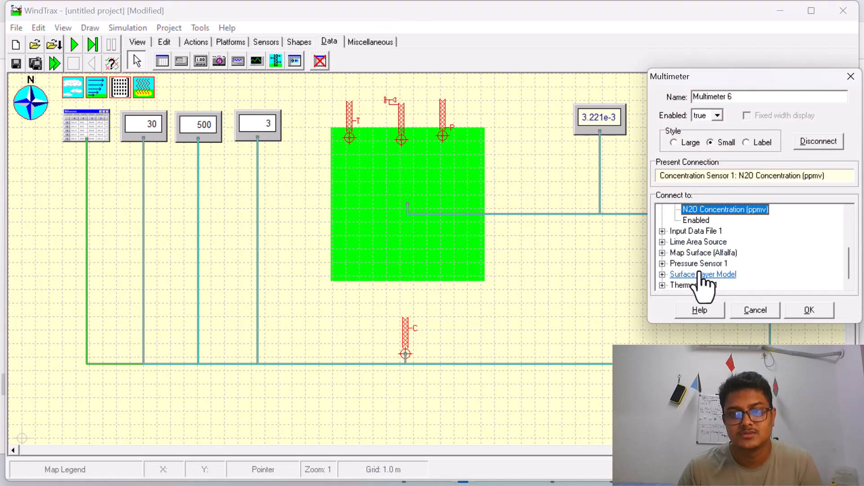
double_click(695, 243)
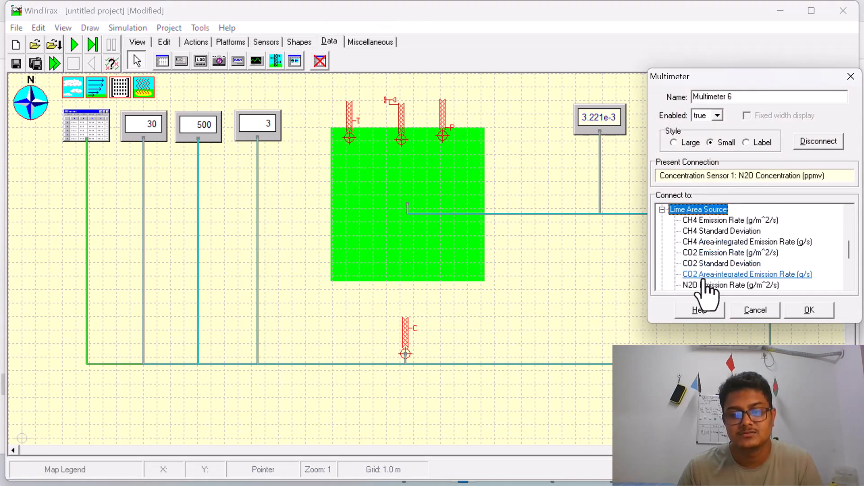
scroll(703, 279, down, 1)
click(716, 253)
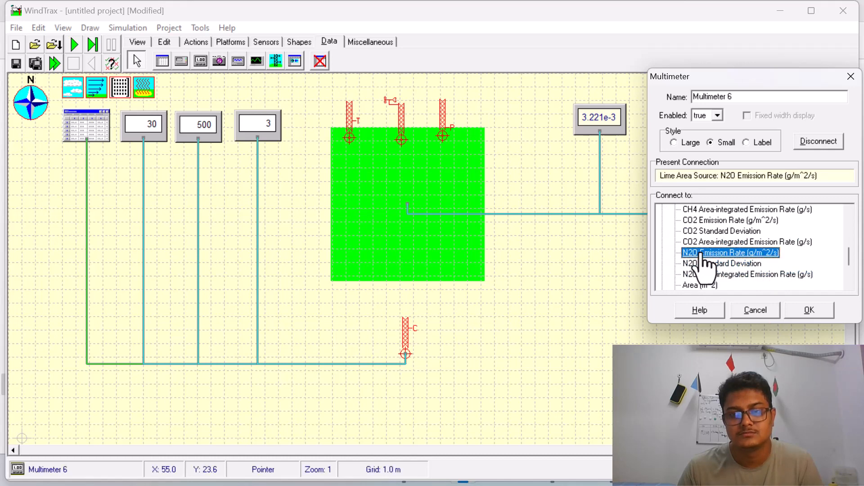
click(809, 310)
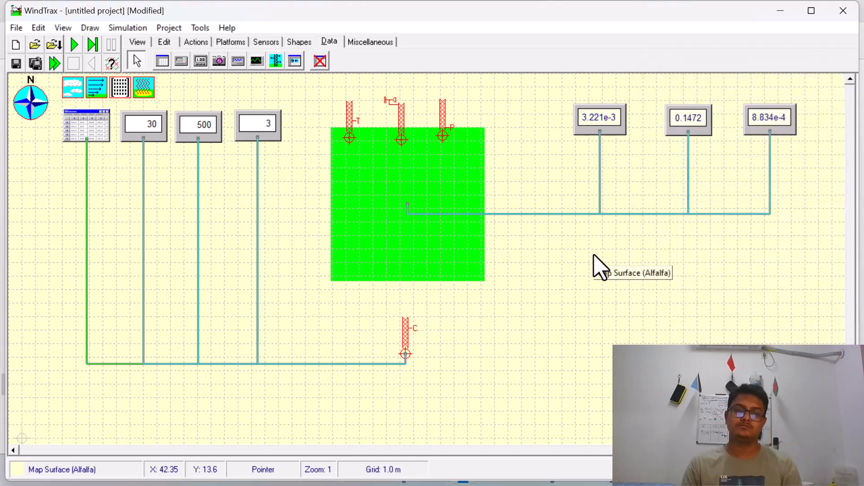
Check the project status for errors and run the simulation through to its end.
click(110, 64)
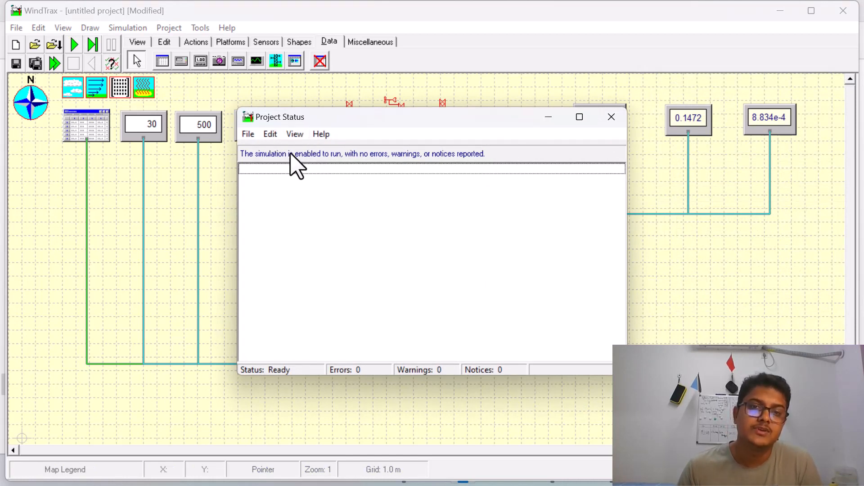
click(612, 118)
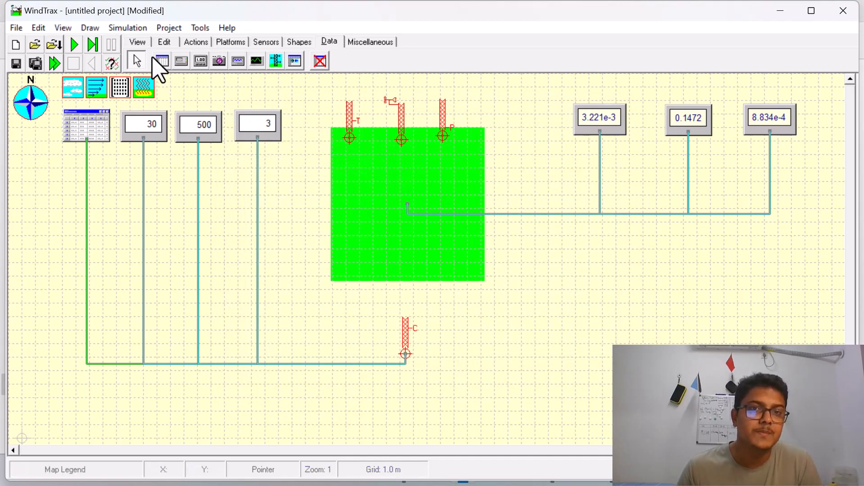
click(73, 42)
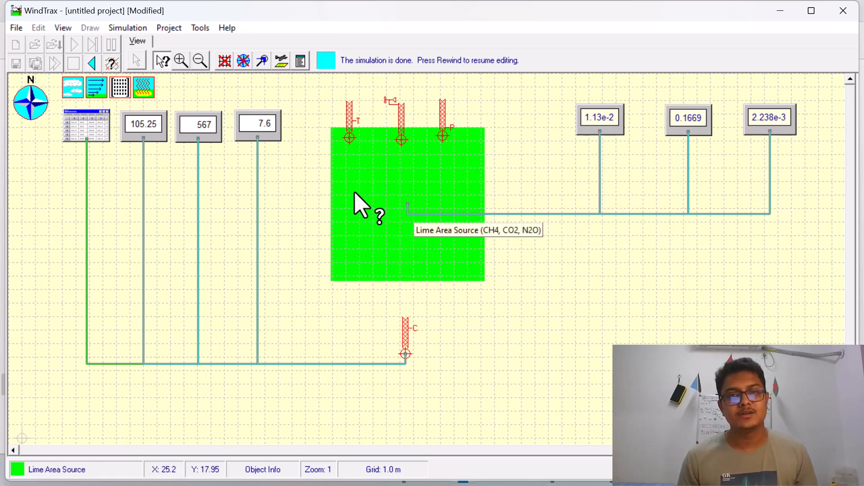
Rewind the simulation to resume editing and draw a circular area source east of the green square, below the emission multimeters.
click(91, 63)
click(392, 228)
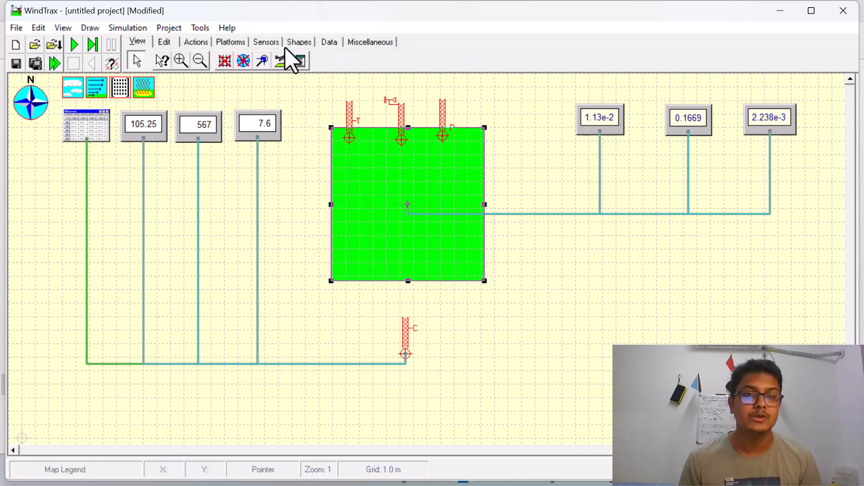
click(299, 41)
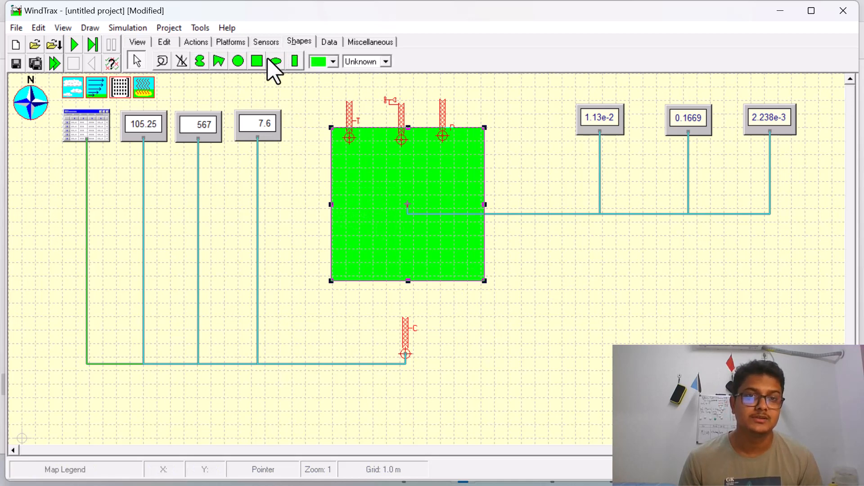
click(239, 61)
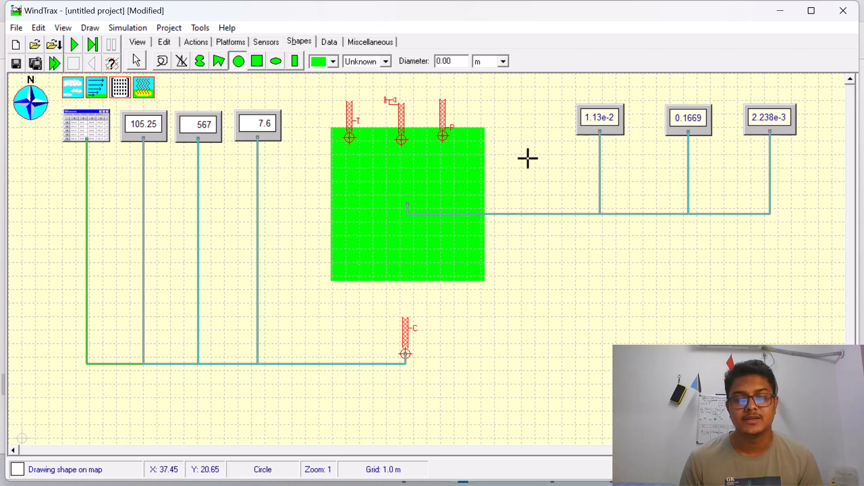
drag(608, 258, 637, 270)
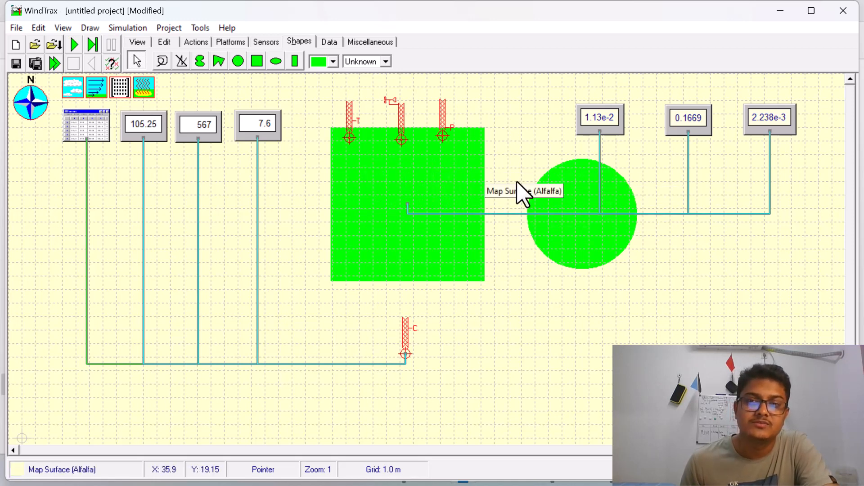
Change the circular area source's color to navy, reviewing its active tracer species and CH4 emission rate units before applying.
double_click(587, 198)
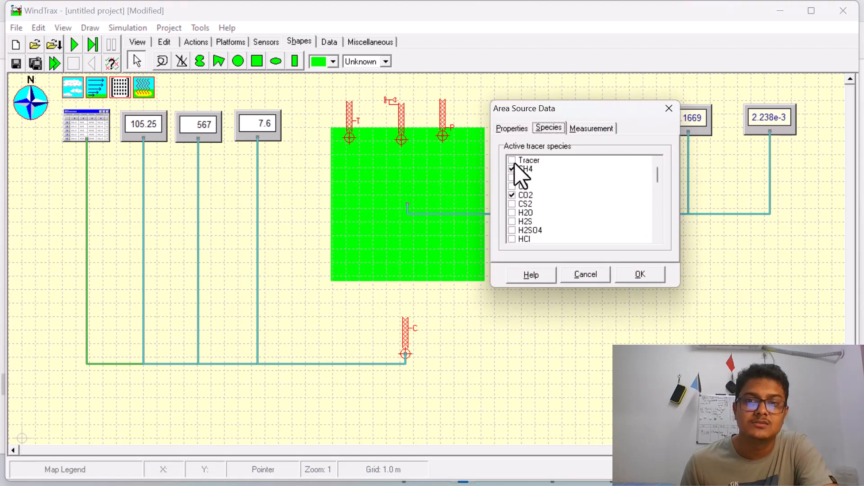
scroll(524, 207, down, 3)
scroll(520, 223, up, 3)
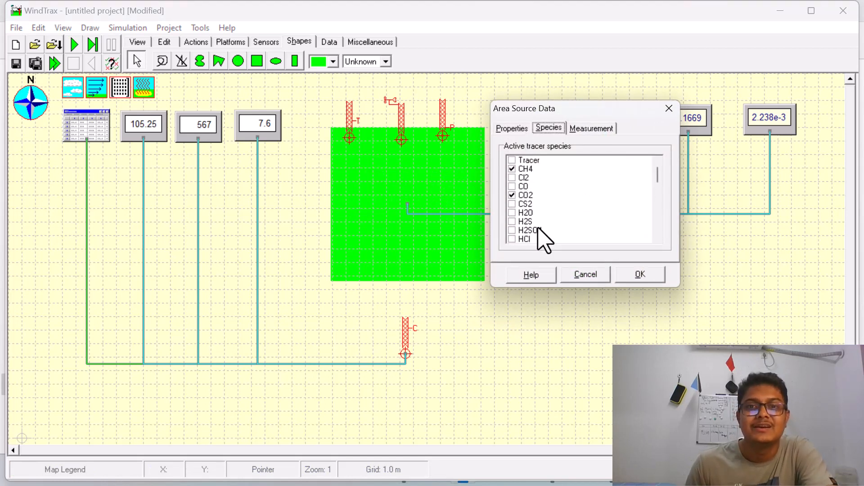
scroll(545, 234, down, 3)
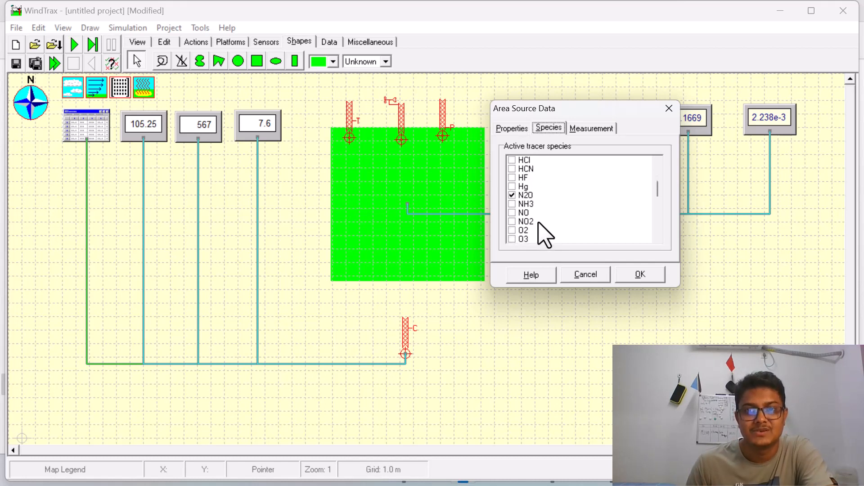
scroll(533, 198, up, 3)
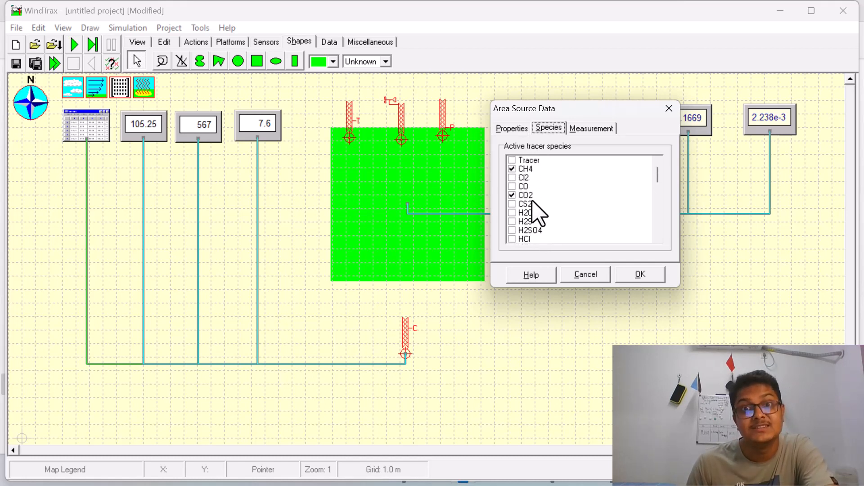
click(509, 131)
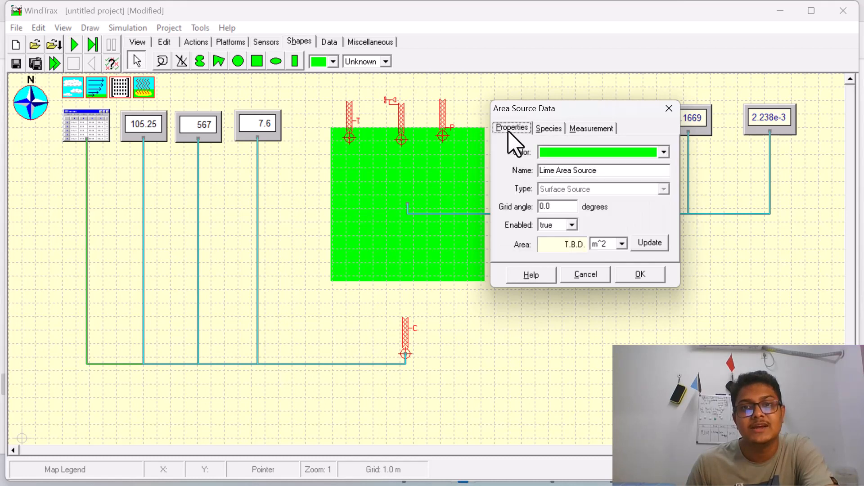
click(549, 155)
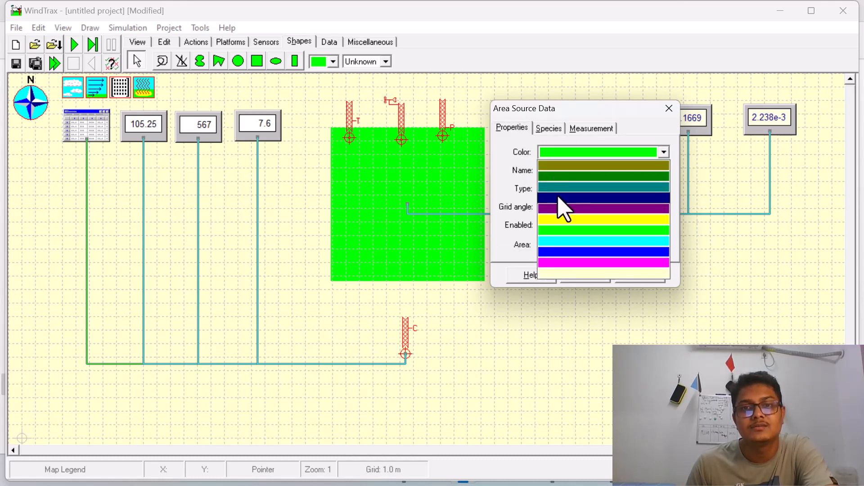
click(543, 200)
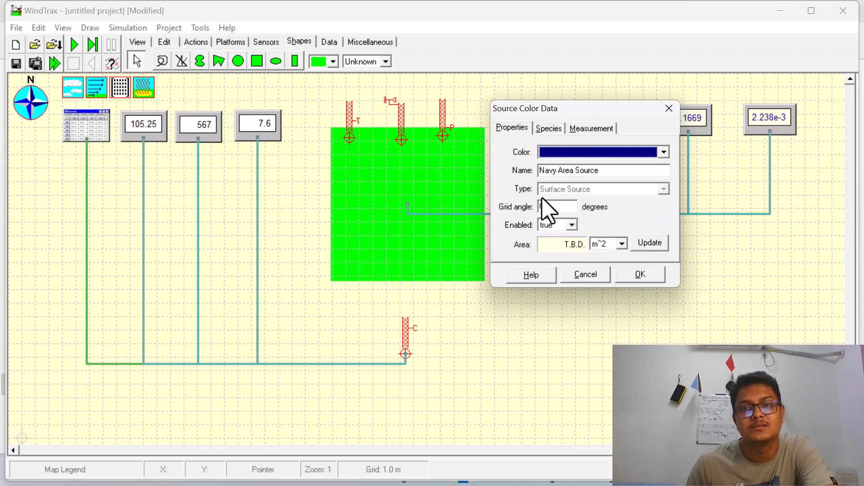
click(550, 130)
click(607, 129)
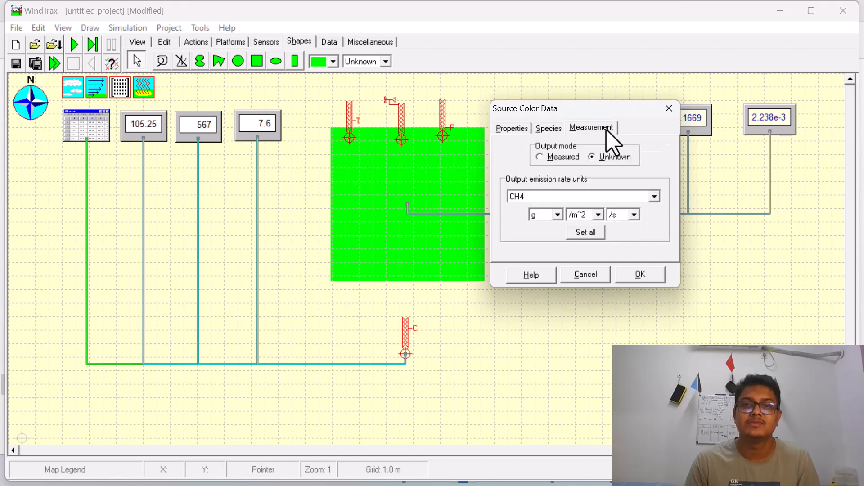
click(549, 216)
click(549, 216)
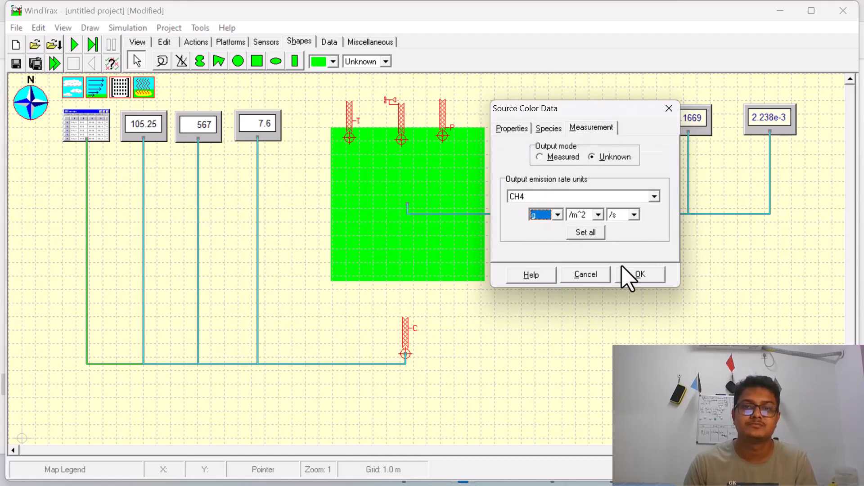
click(550, 129)
click(636, 274)
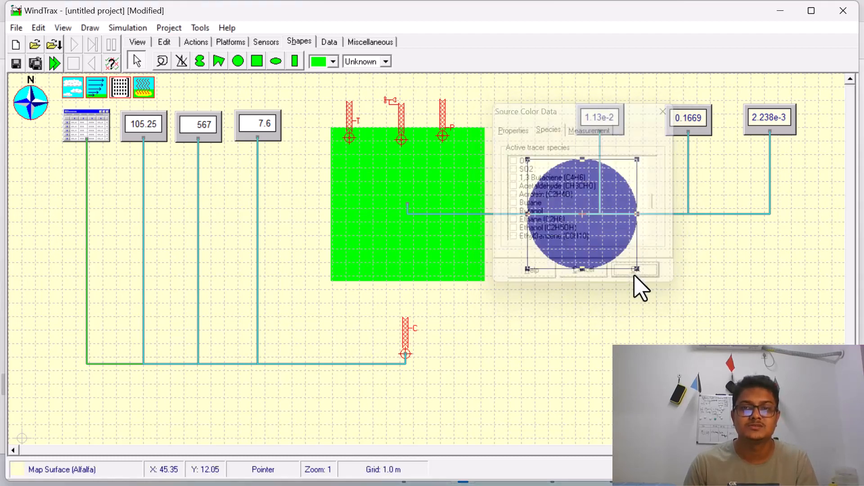
Check which tracer species are active for the navy circular source.
double_click(573, 205)
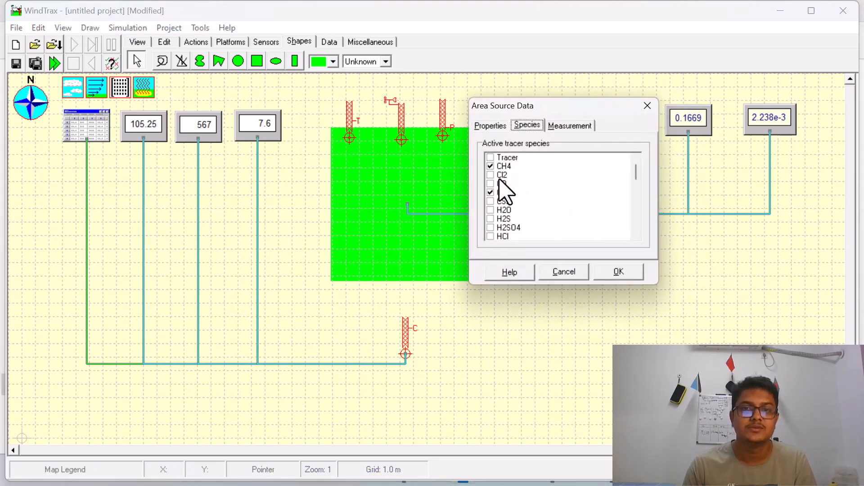
scroll(495, 201, down, 3)
scroll(495, 203, up, 2)
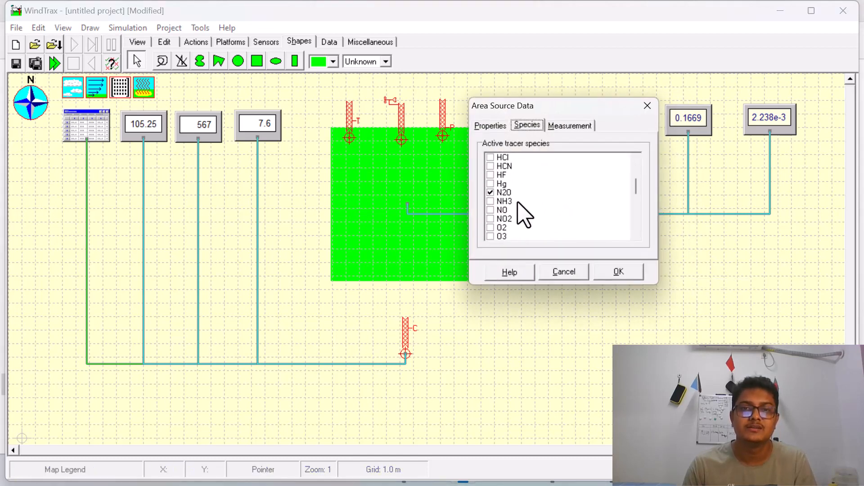
click(616, 272)
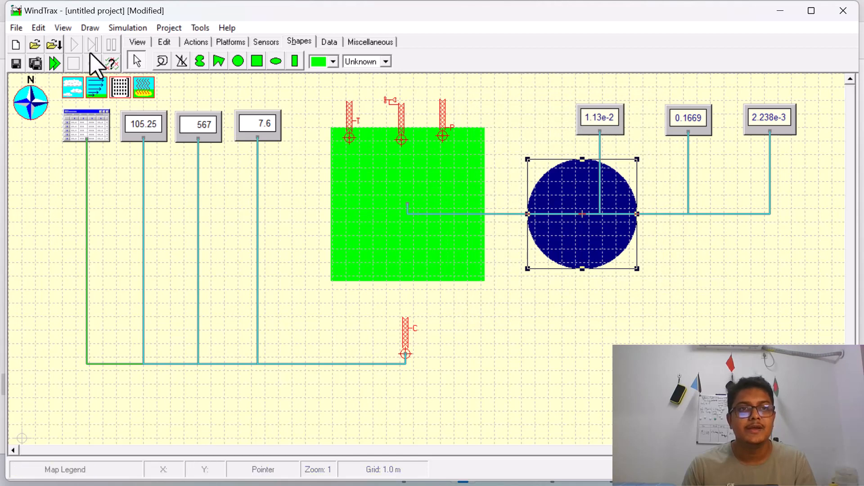
Check the project status for errors with both area sources on the map, and bring up the sensor tools.
click(615, 351)
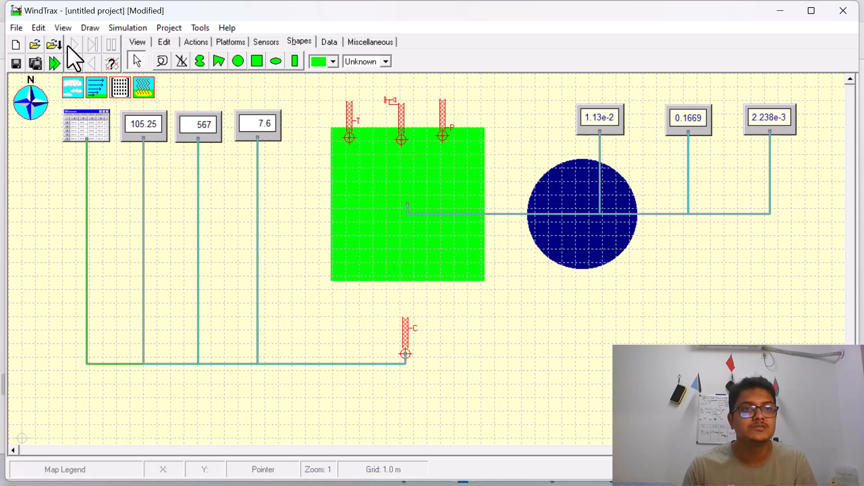
click(112, 63)
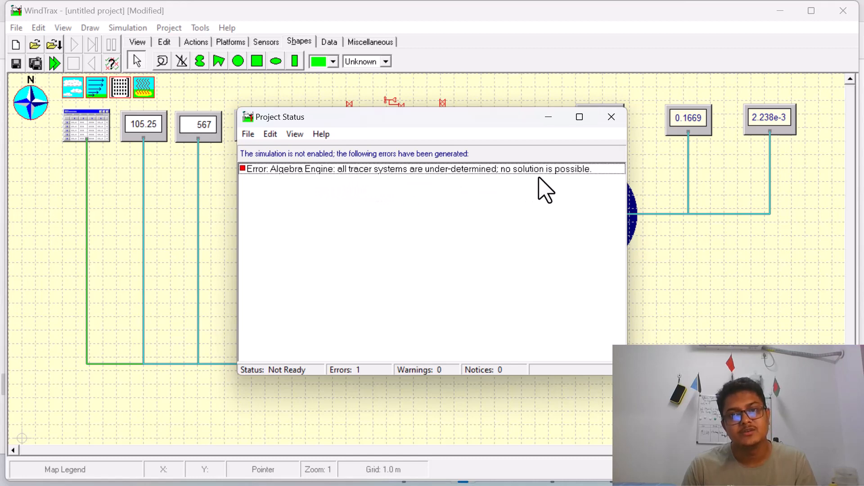
click(611, 117)
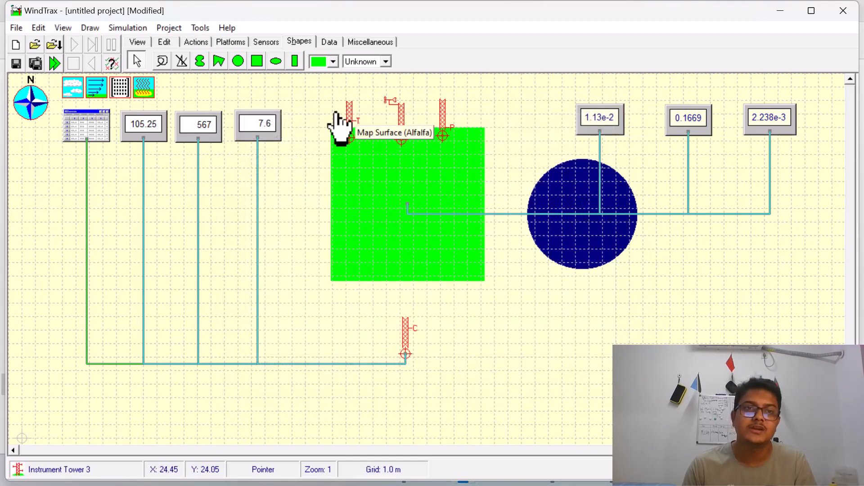
click(264, 42)
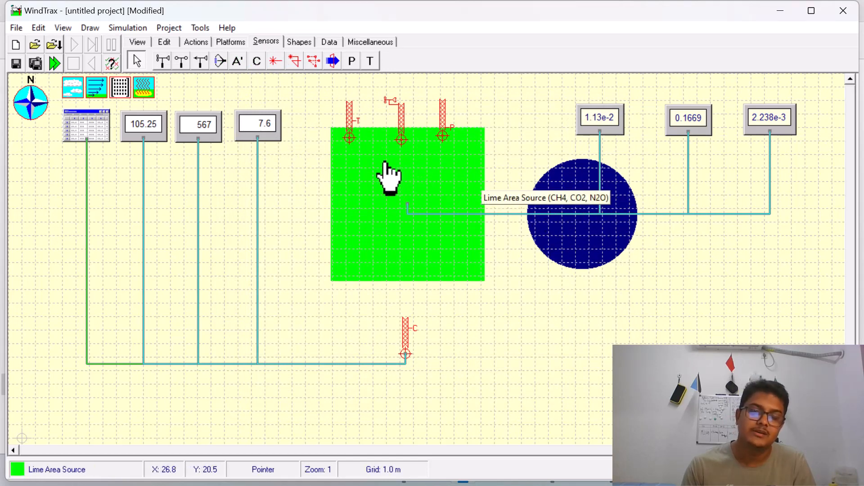
Place a second measured concentration sensor south of the navy circular source and nudge it slightly east.
click(257, 62)
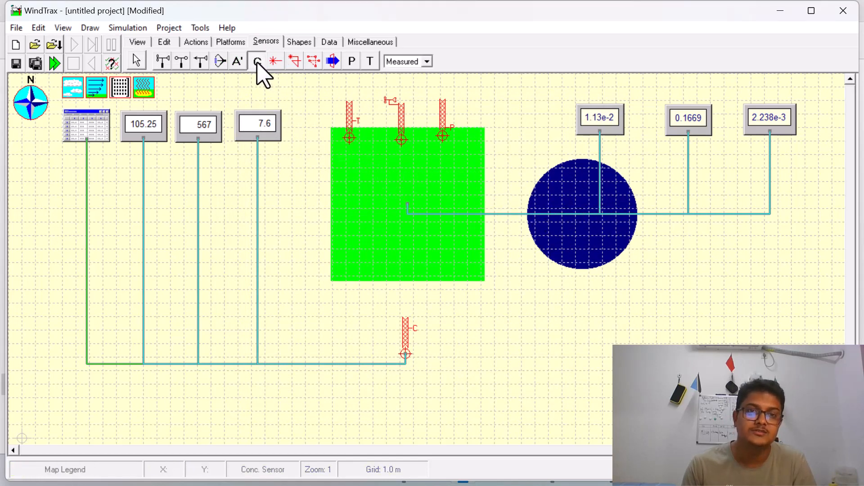
click(585, 345)
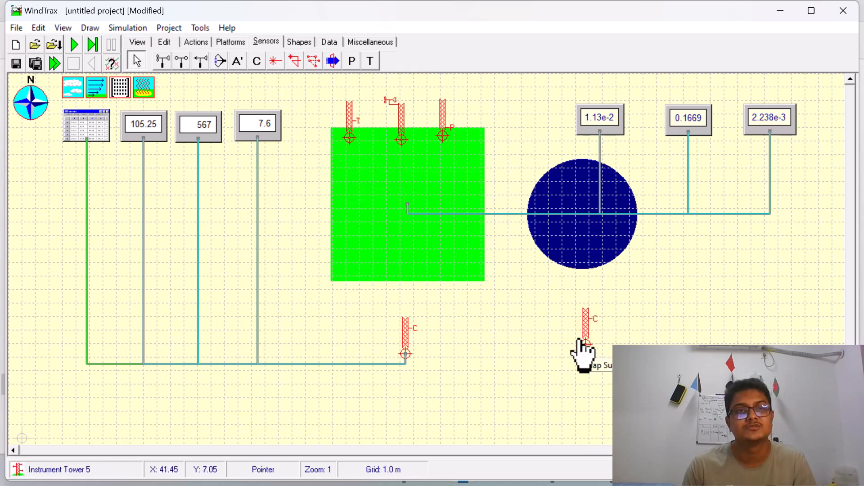
click(595, 333)
drag(594, 333, 594, 335)
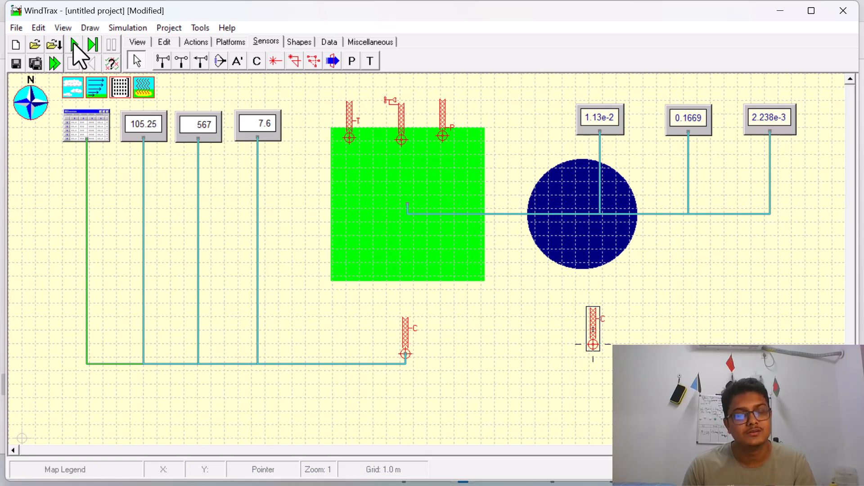
click(288, 220)
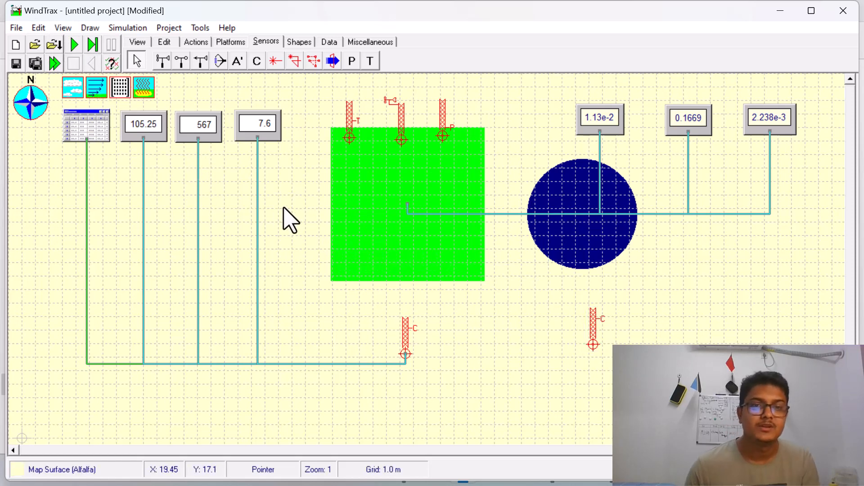
Place a second input data file on the map, southeast of the navy circular source.
click(330, 42)
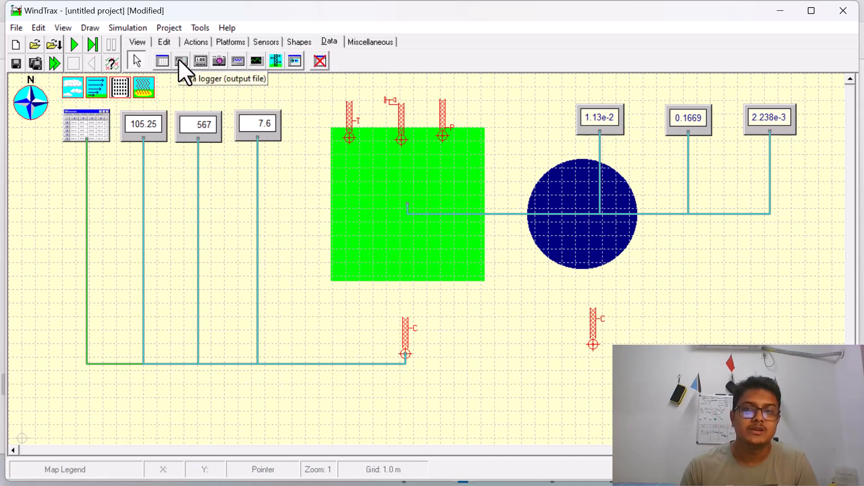
click(162, 60)
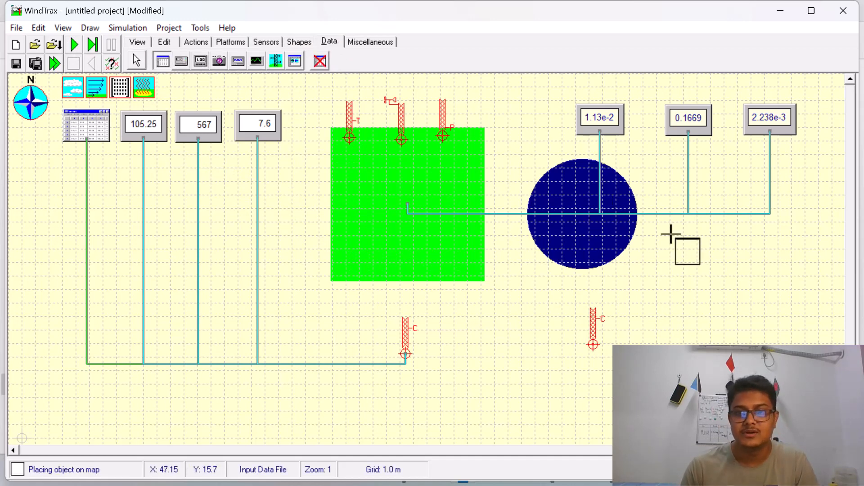
click(724, 283)
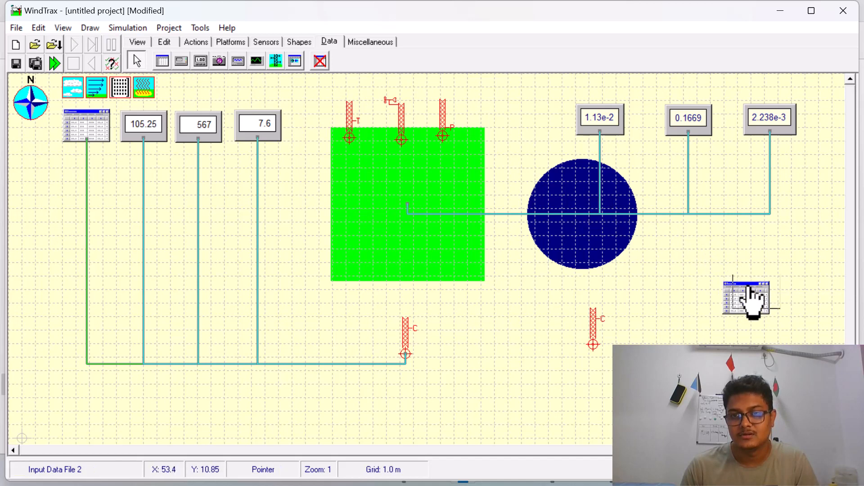
click(580, 245)
Set the height of the concentration sensor below the navy circle to 1 m.
double_click(593, 324)
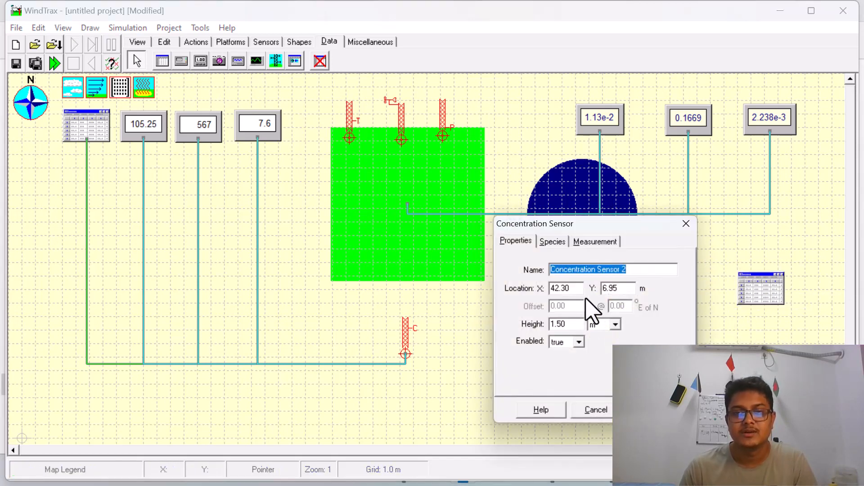
drag(573, 225, 247, 120)
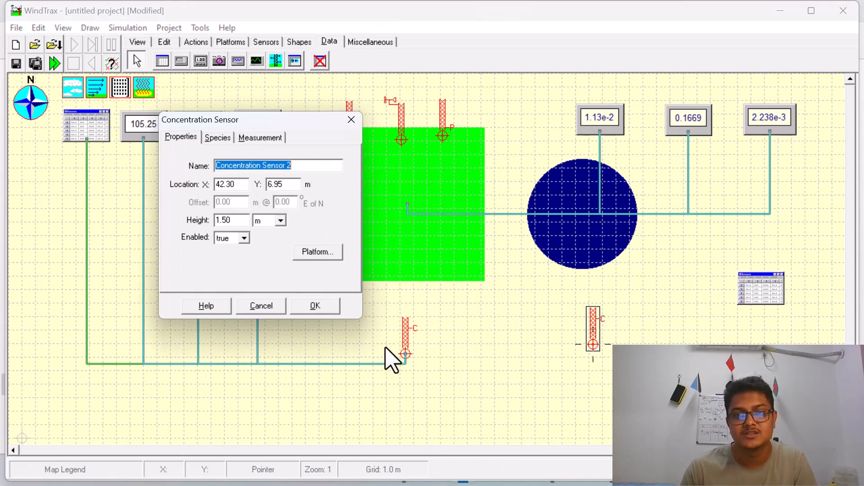
drag(246, 220, 188, 224)
text(1)
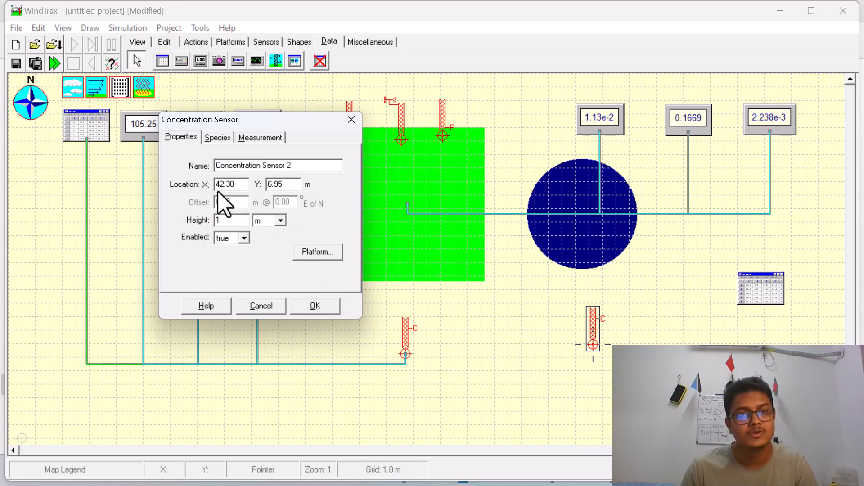
Activate the CH4, CO2 and N2O tracer species for the second concentration sensor.
click(217, 138)
click(183, 177)
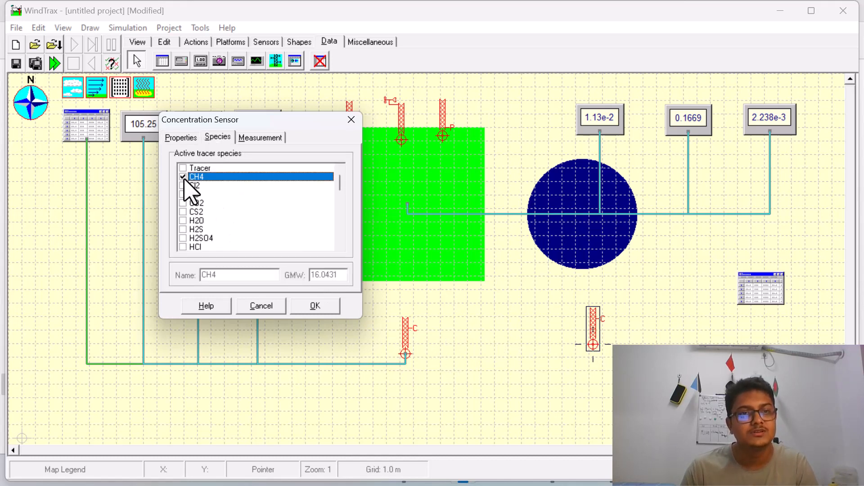
click(184, 203)
scroll(211, 221, down, 2)
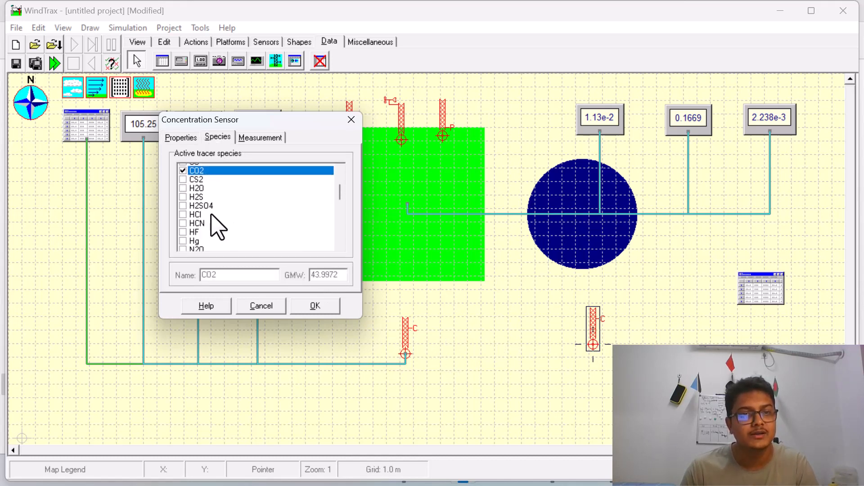
click(183, 229)
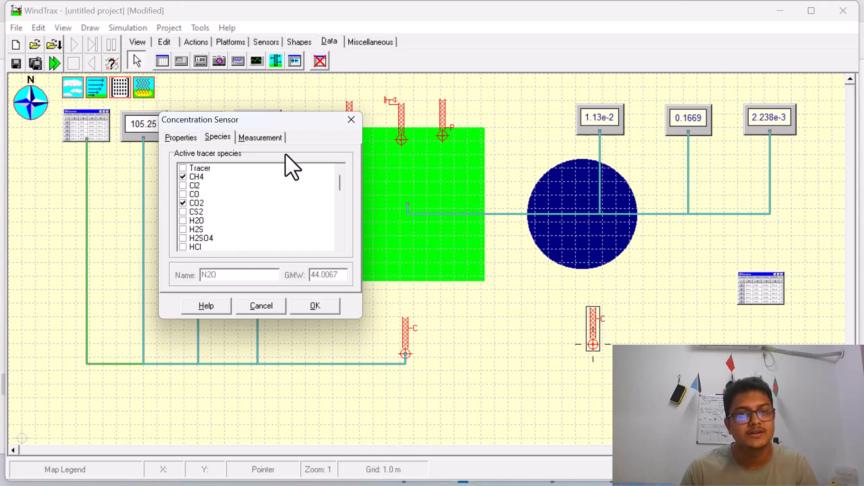
Set the second sensor's measured concentration unit to ppmv for all species, check the CO2 and N2O entries, and apply the settings.
click(261, 137)
click(250, 233)
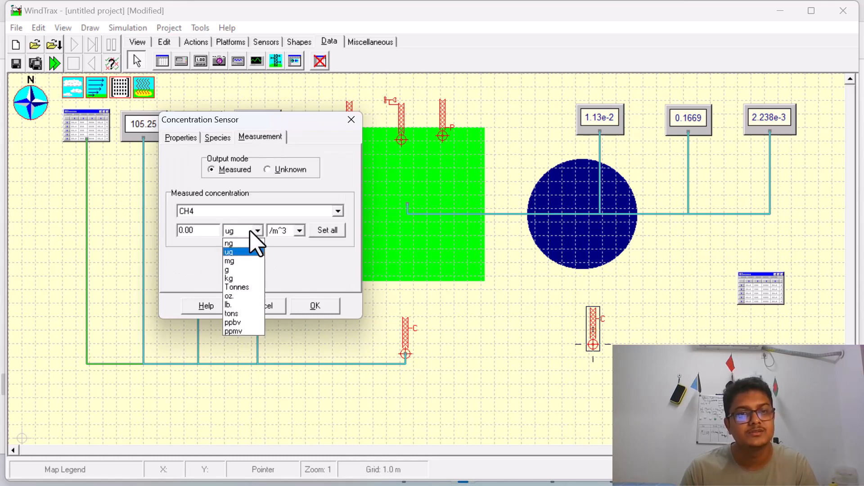
click(247, 328)
click(289, 235)
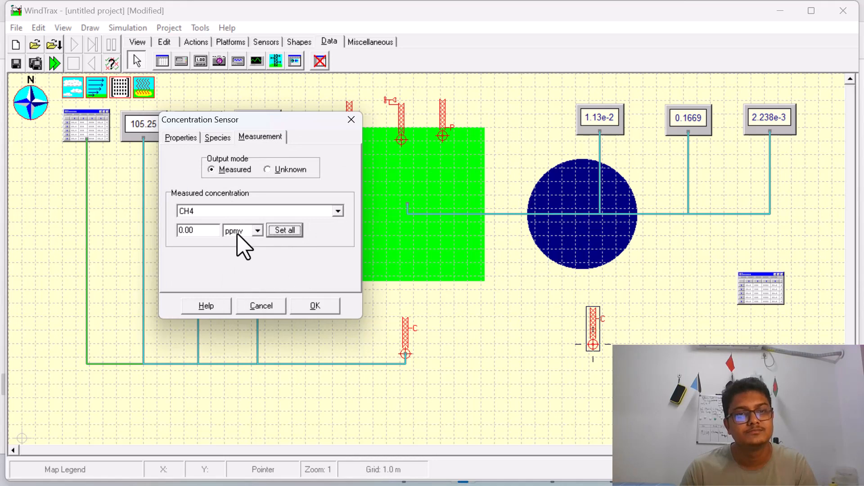
click(195, 214)
click(195, 232)
click(199, 214)
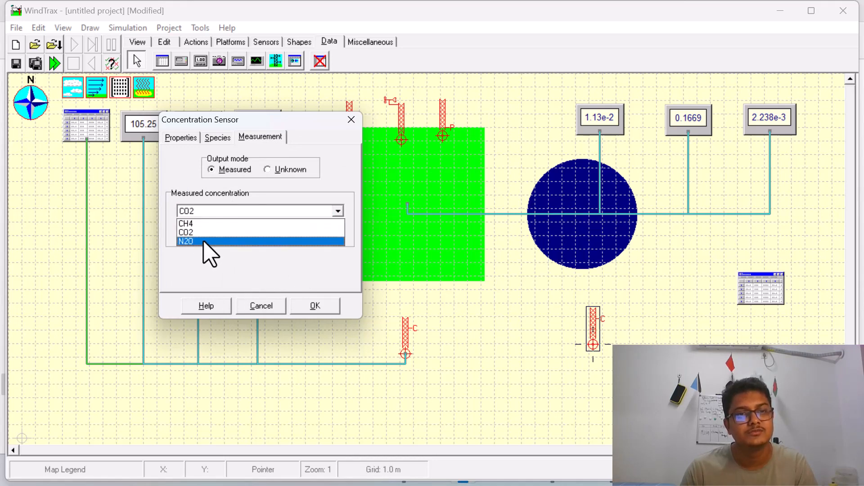
click(204, 242)
click(316, 306)
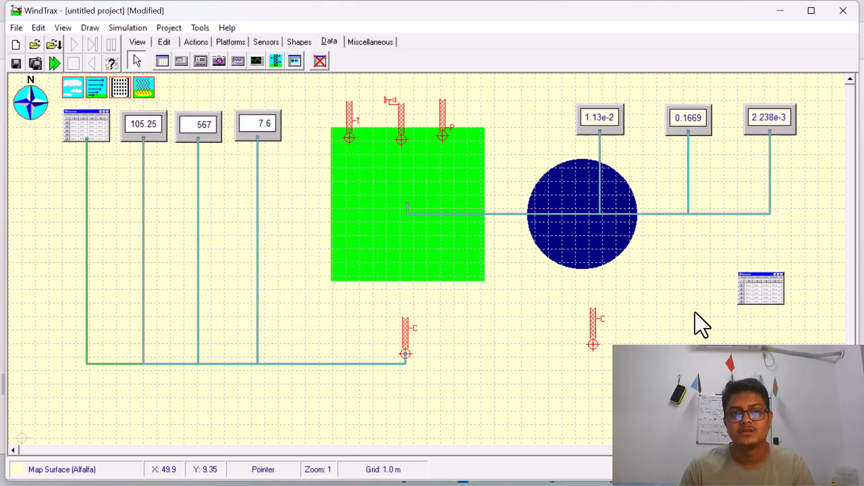
Load "Example data of environment2.dat" into the new input data file and review its column order.
double_click(748, 290)
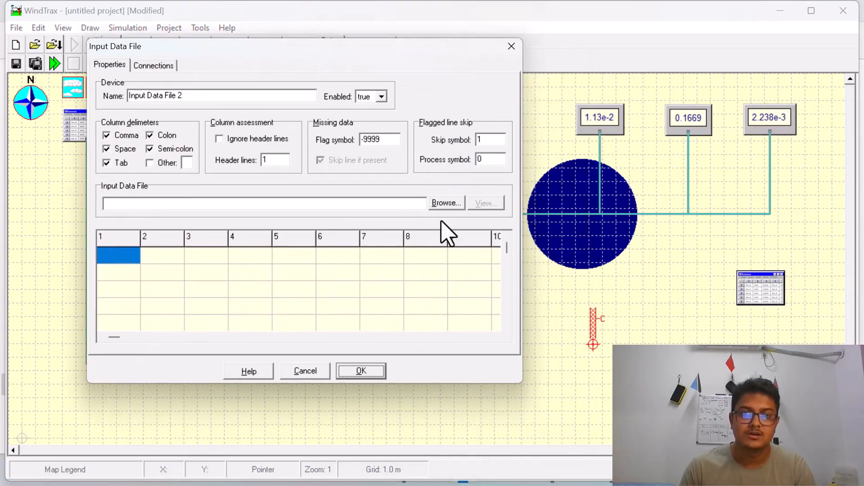
click(445, 204)
double_click(401, 221)
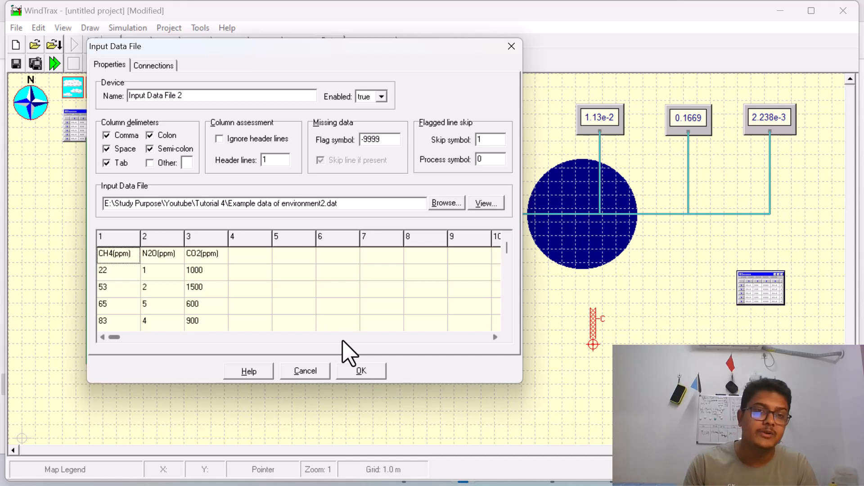
click(168, 68)
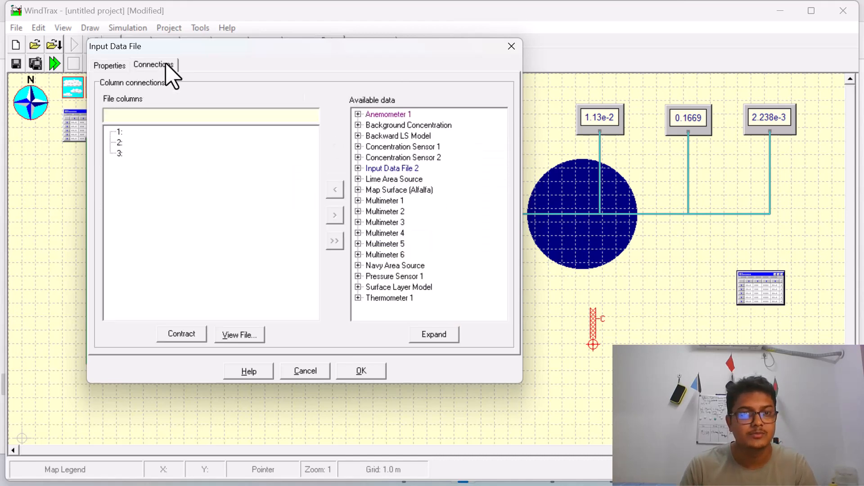
click(108, 66)
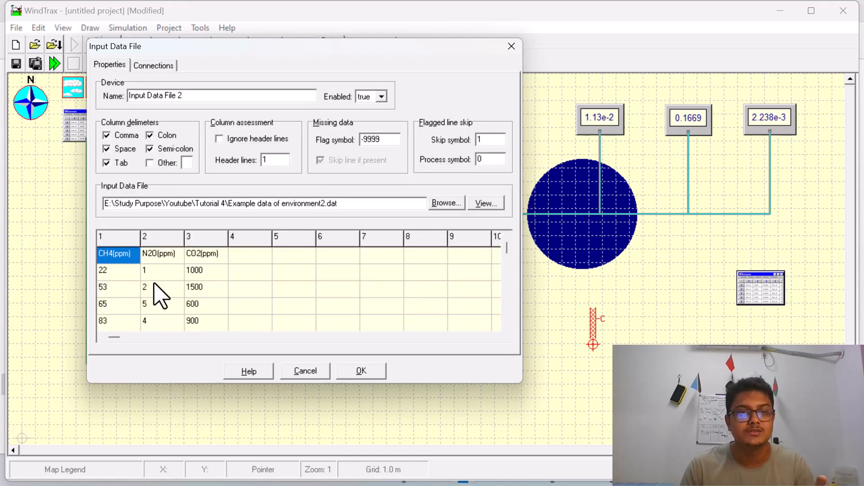
scroll(156, 274, down, 3)
scroll(163, 285, up, 3)
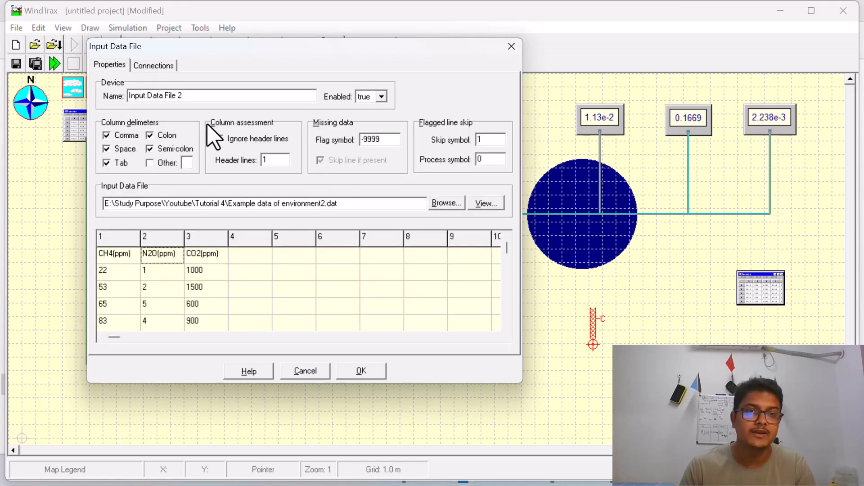
Connect file columns 1, 2 and 3 to Concentration Sensor 2's CH4, N2O and CO2 concentrations respectively, and apply the connections.
click(141, 66)
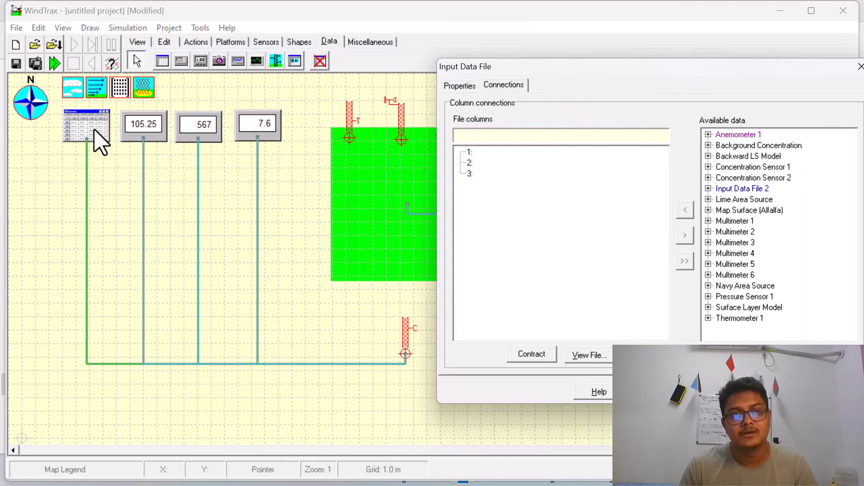
drag(648, 73, 292, 68)
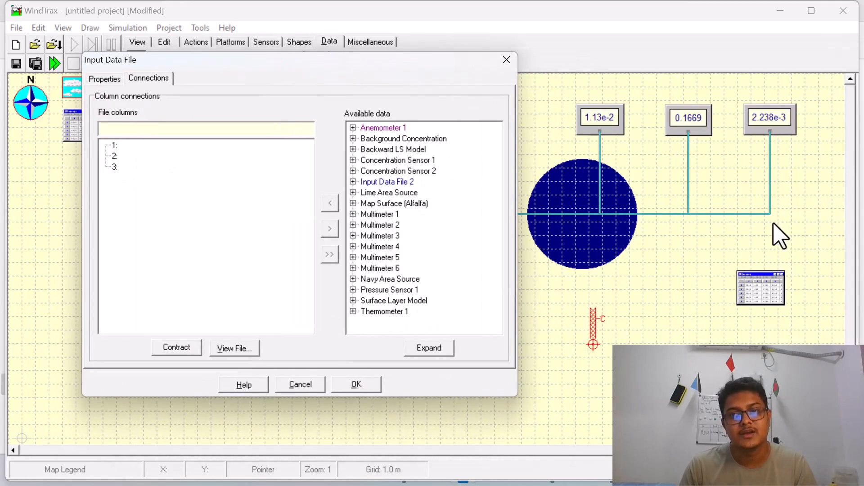
double_click(398, 172)
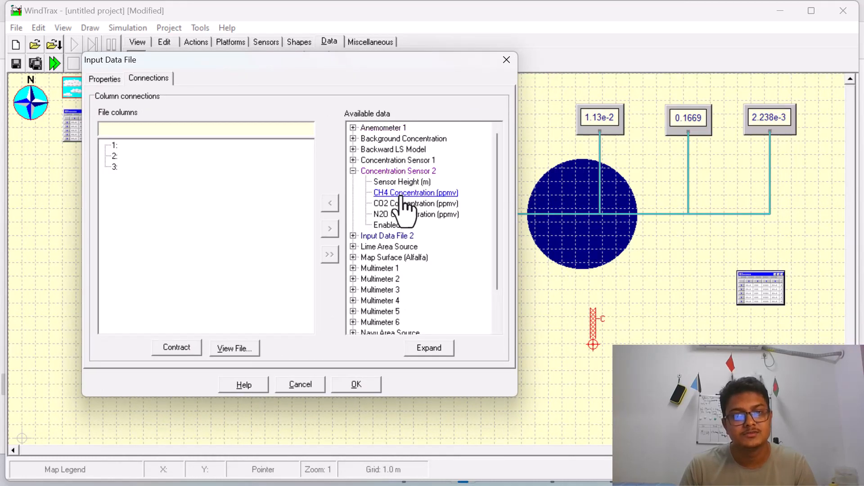
drag(401, 196, 175, 147)
drag(403, 197, 145, 168)
drag(412, 195, 231, 158)
click(362, 385)
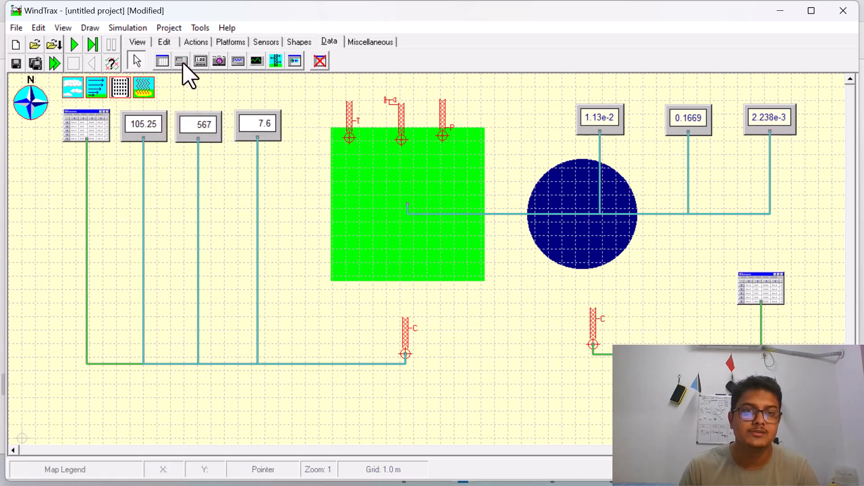
Place a multimeter beside the second concentration sensor and connect it to the Navy Area Source's CH4 Emission Rate (g/m^2/s).
click(201, 61)
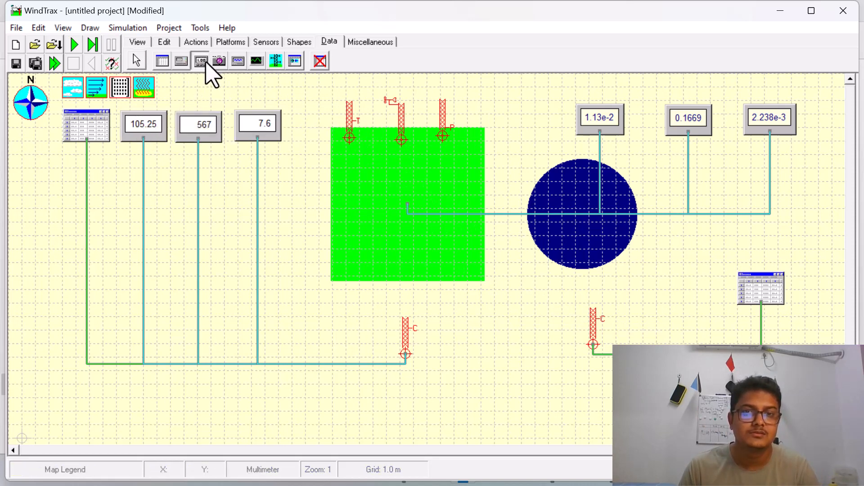
click(540, 315)
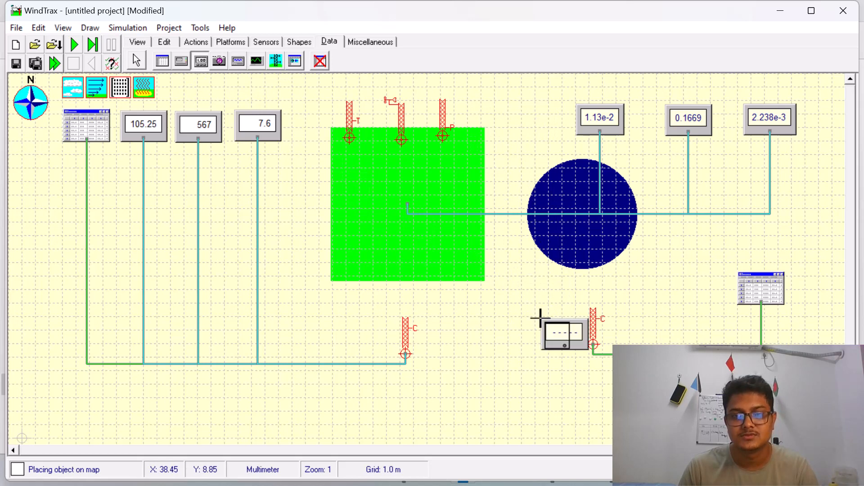
double_click(555, 343)
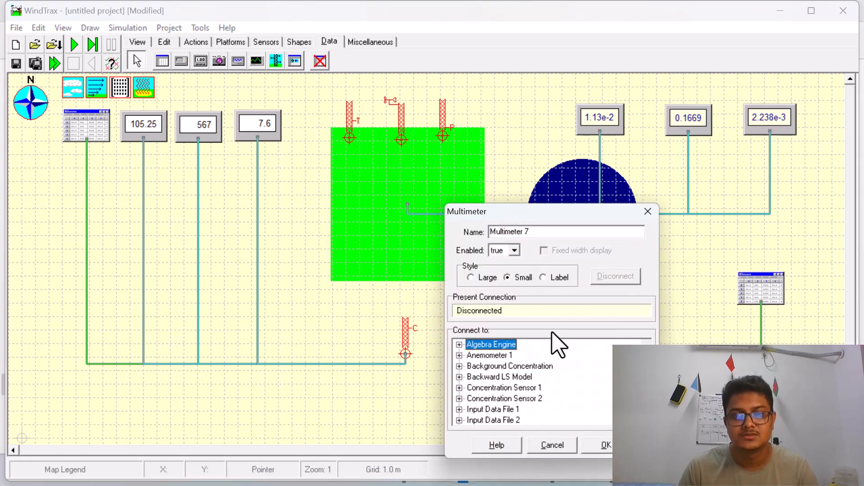
scroll(524, 400, down, 2)
double_click(509, 390)
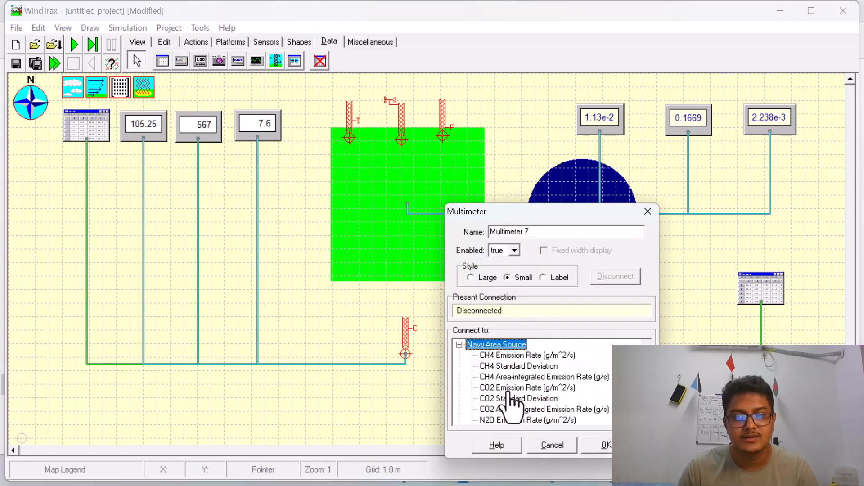
click(500, 356)
click(598, 445)
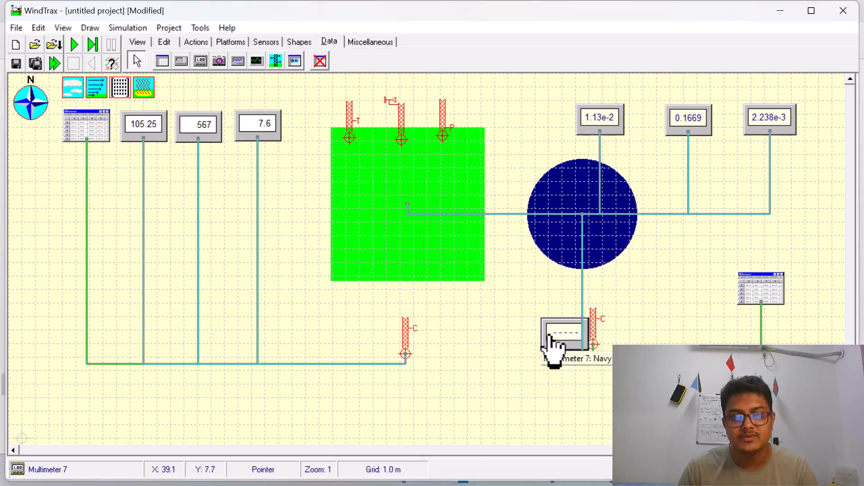
Line up the lime and navy CH4 emission multimeters side by side above the sources, and start the simulation.
drag(523, 115, 528, 118)
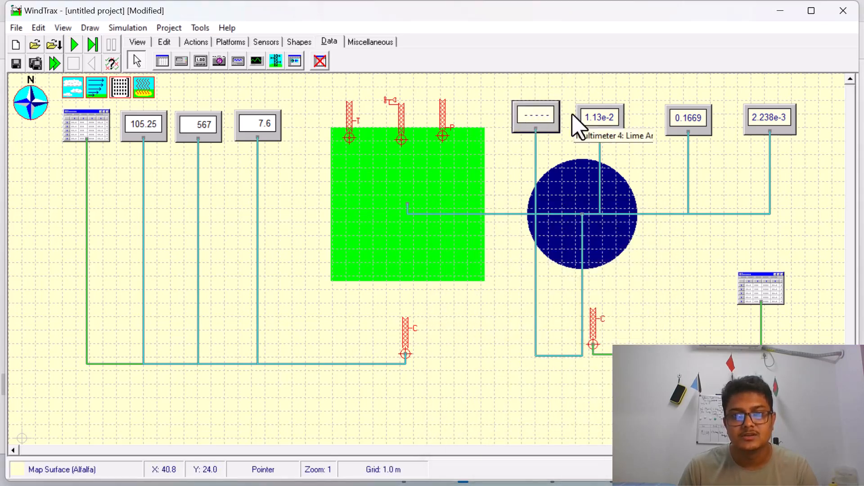
drag(585, 119, 486, 109)
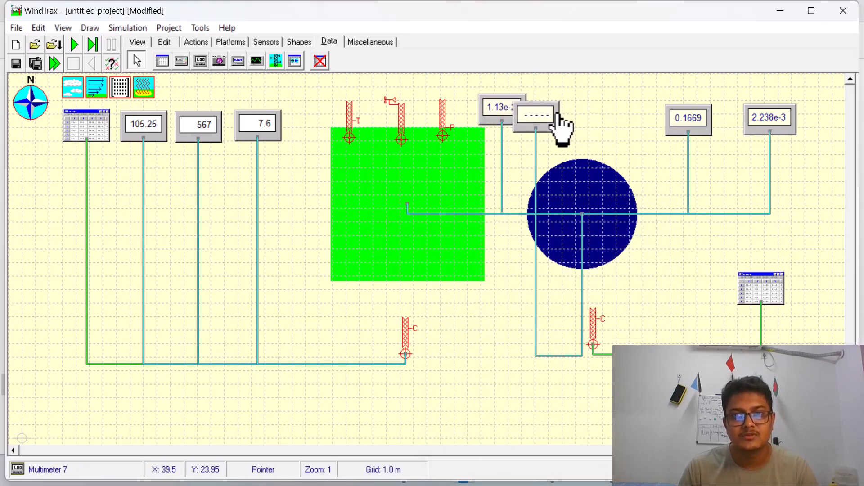
drag(559, 124, 585, 113)
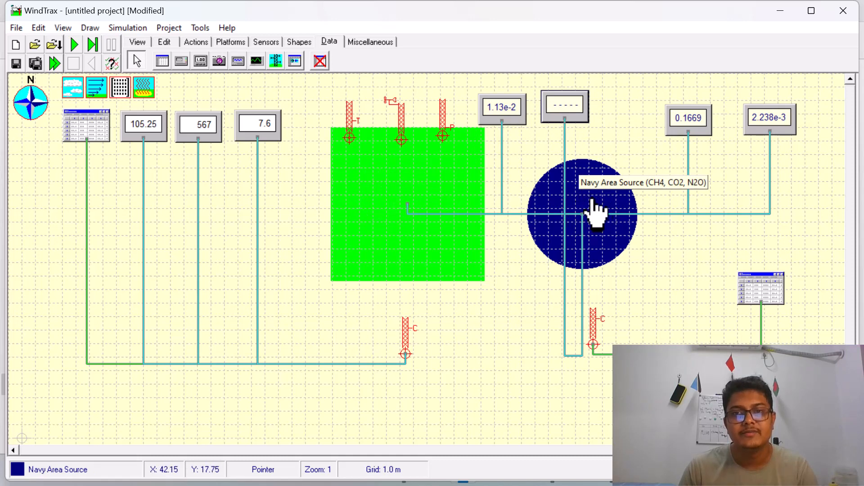
click(77, 45)
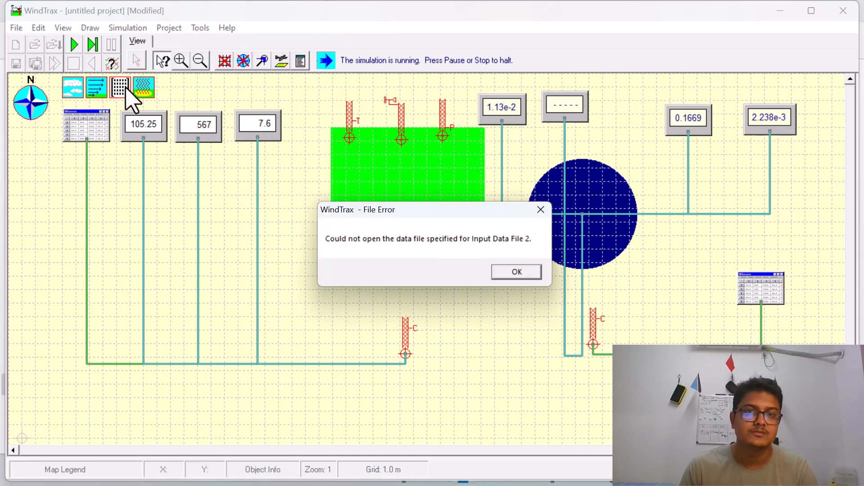
Dismiss the file error and try to run the simulation again.
click(517, 272)
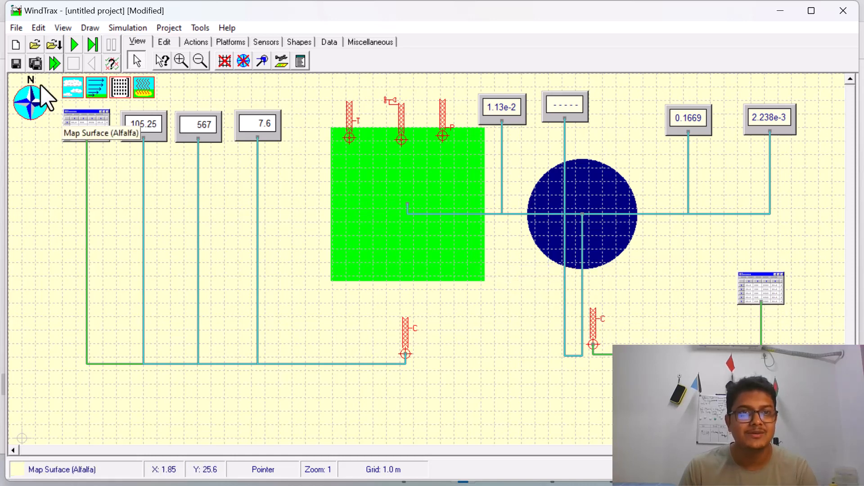
click(75, 45)
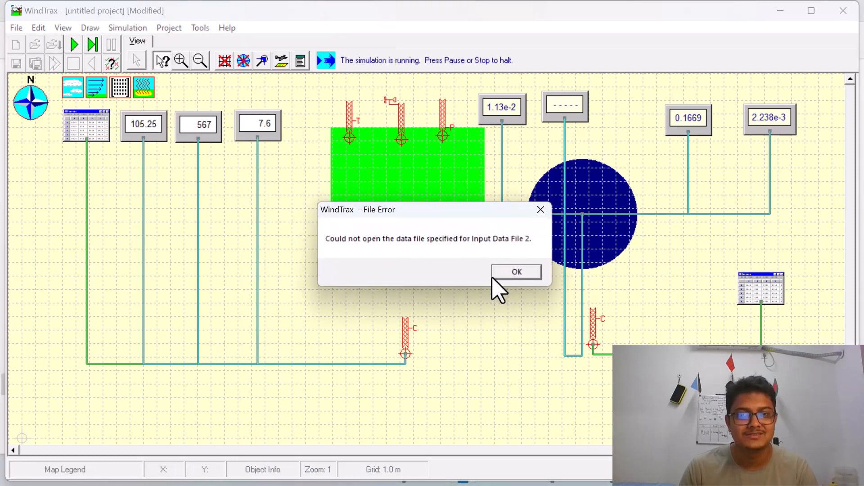
click(508, 271)
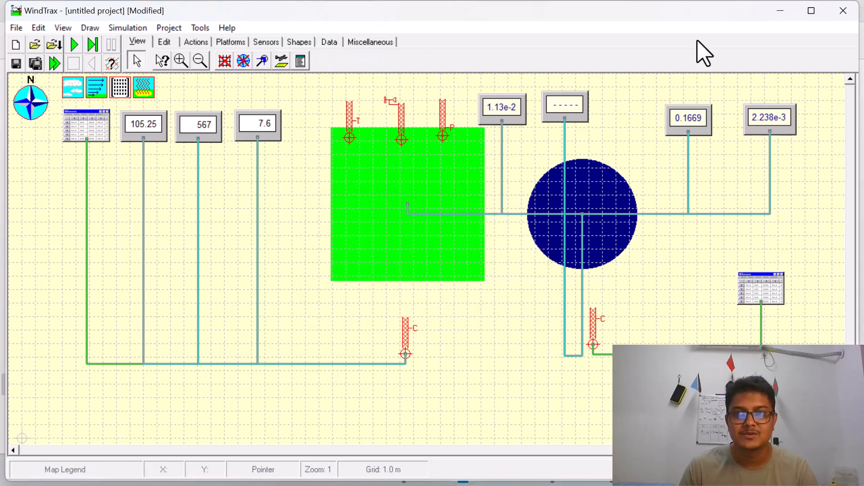
Replace the data file of Input Data File 2 with "Example data of environment1.dat" and apply the change.
double_click(765, 300)
click(432, 150)
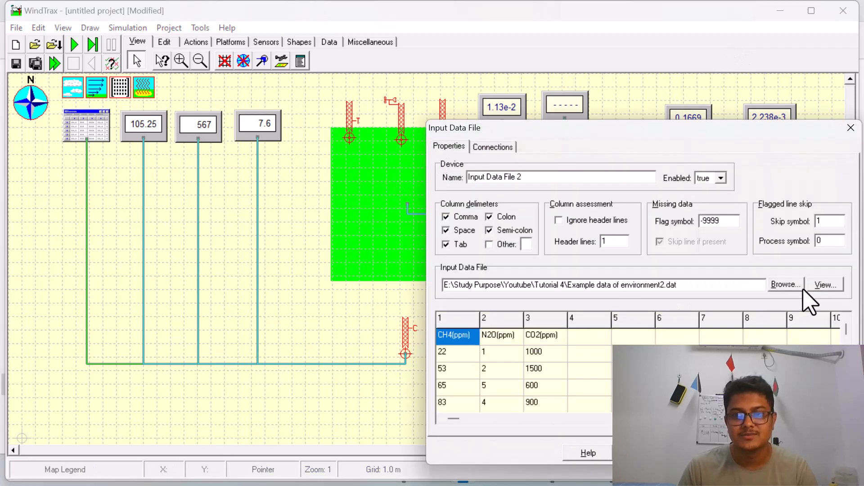
click(786, 285)
double_click(367, 207)
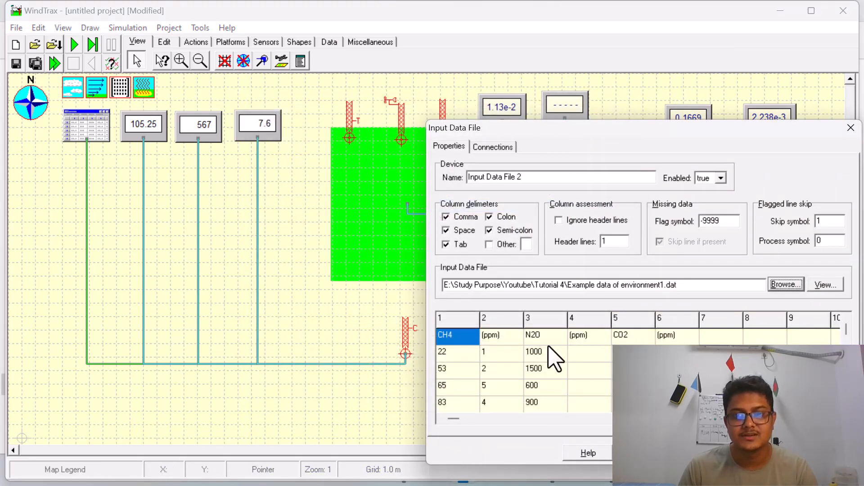
click(644, 452)
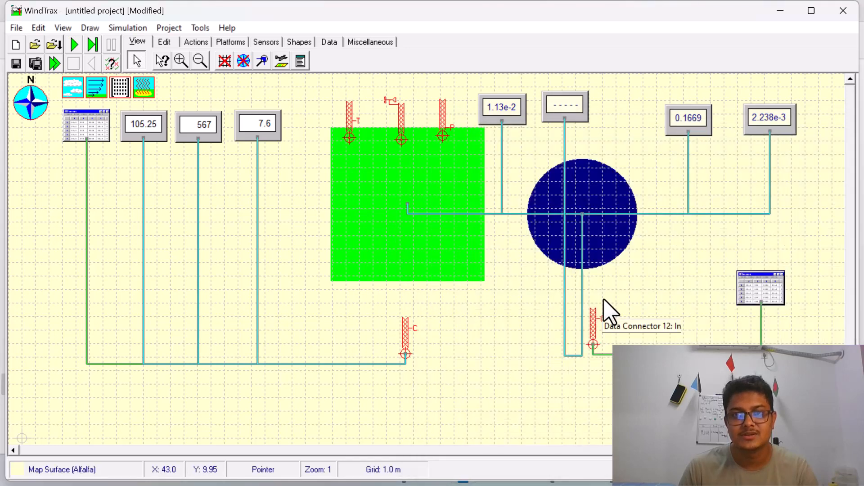
Check Input Data File 2's column connections to Concentration Sensor 2, and run the simulation.
double_click(761, 288)
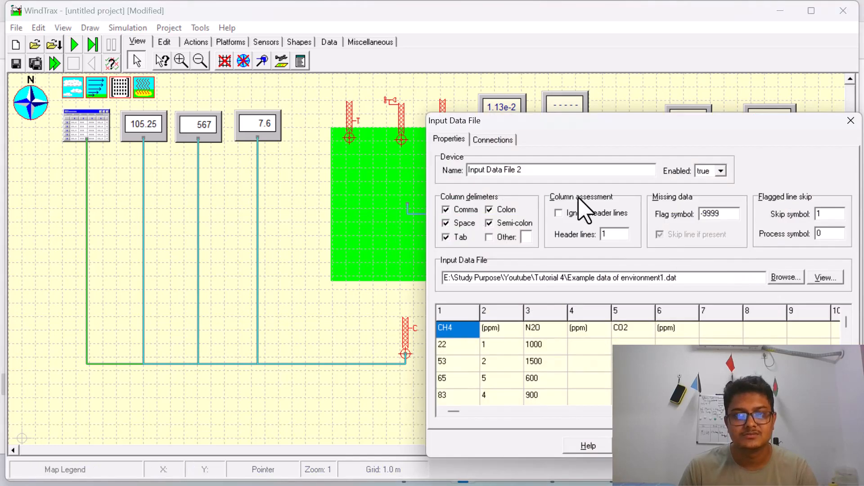
click(493, 140)
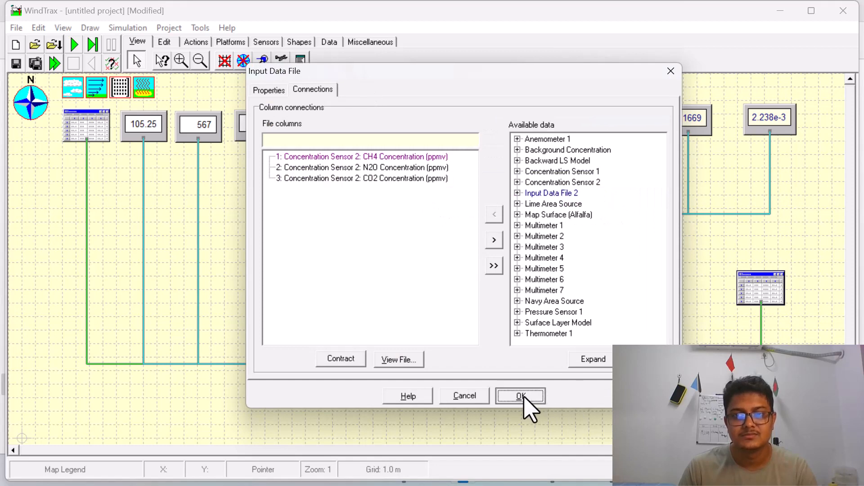
click(531, 404)
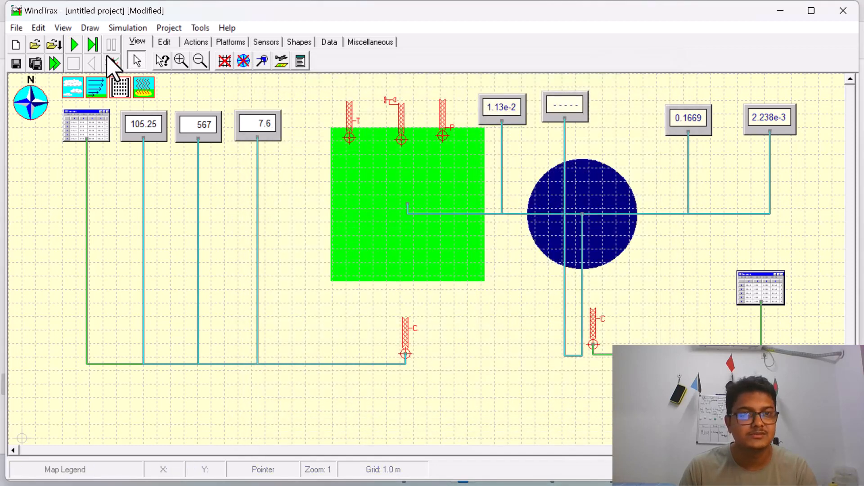
click(75, 44)
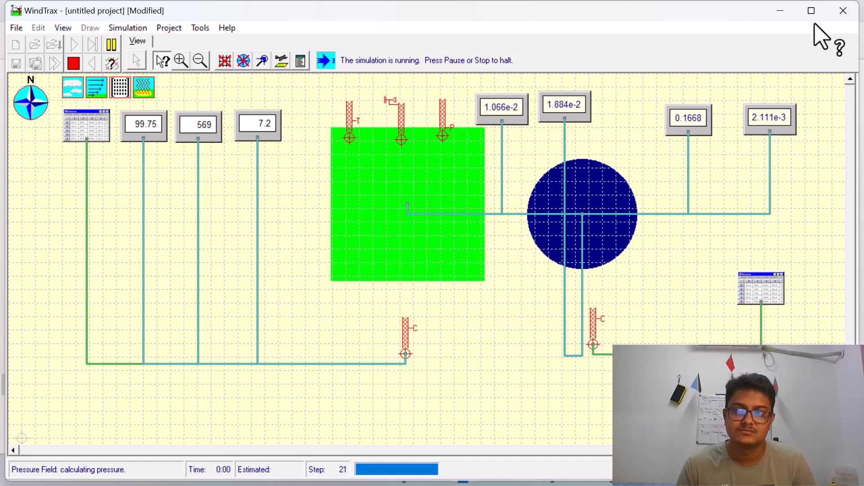
Examine the calculated CH4, CO2 and N2O emission data of the navy and lime area sources, and rewind the finished simulation.
mouse_move(814, 14)
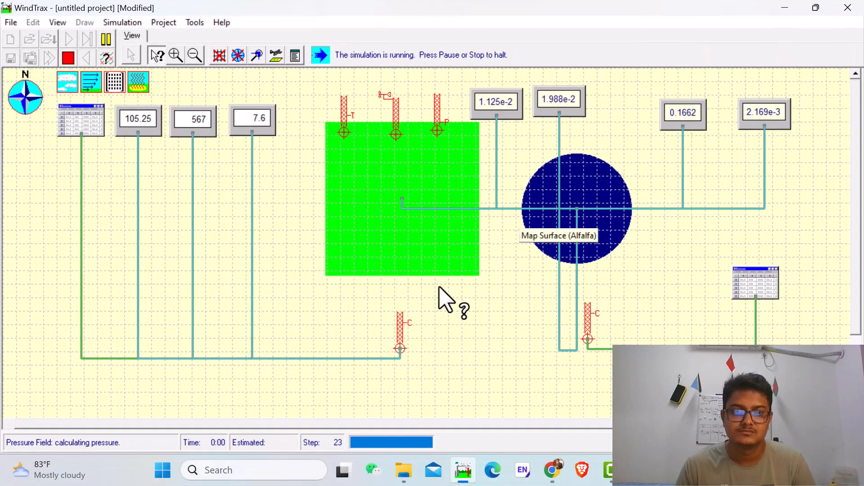
click(580, 189)
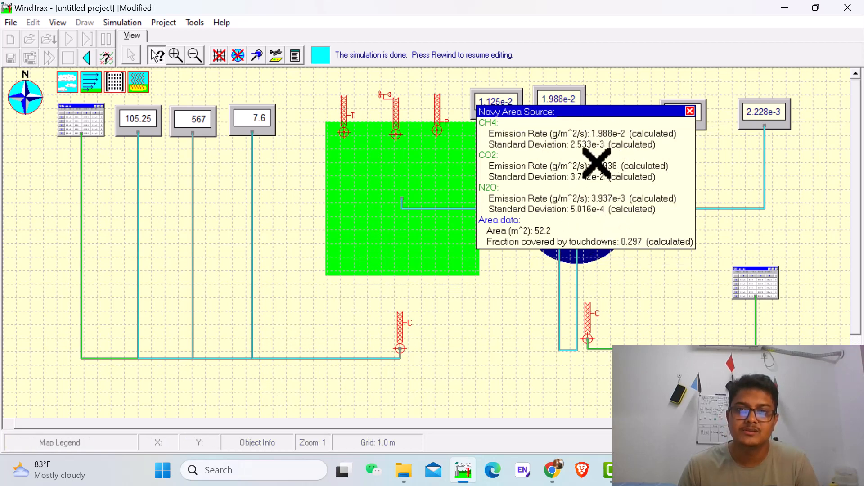
click(358, 180)
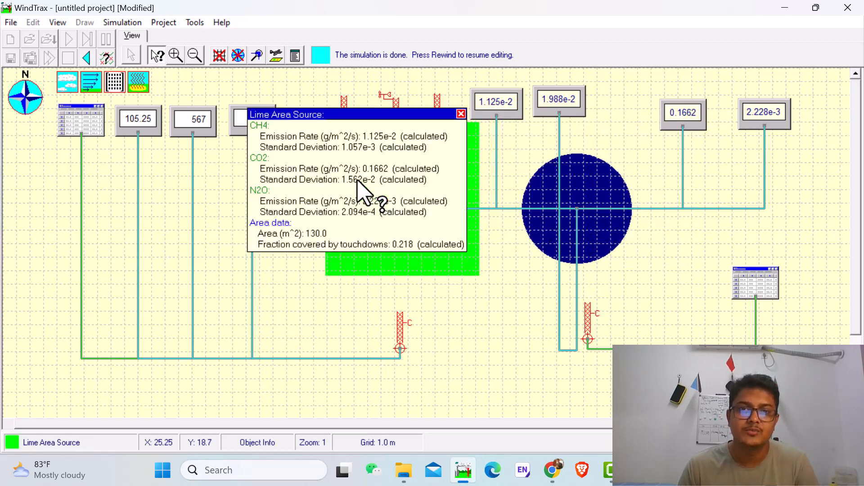
click(460, 114)
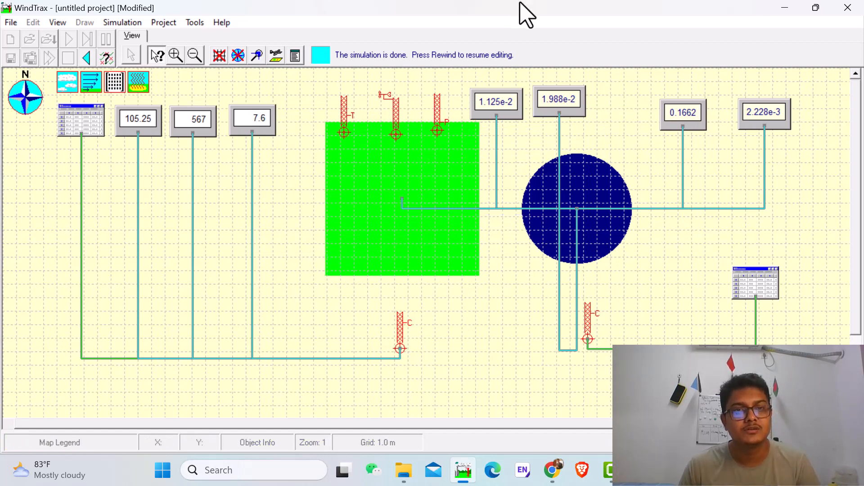
click(87, 56)
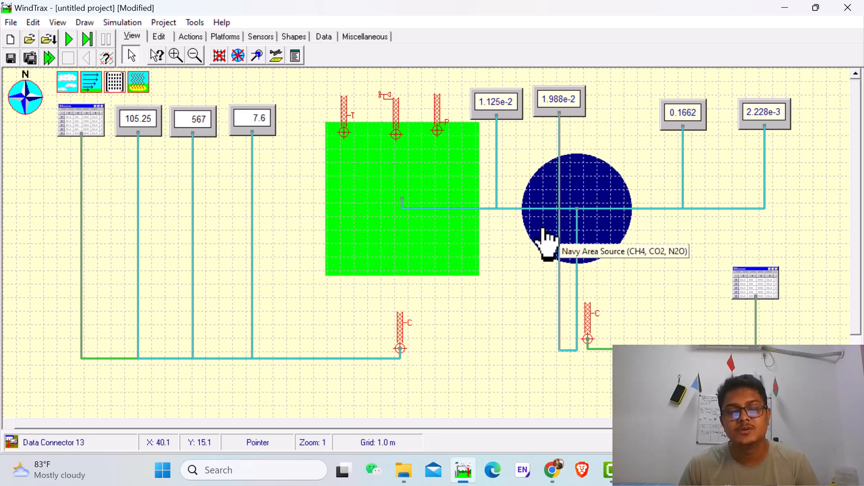
Switch to Chrome to view the channel's YouTube playlists, and return to WindTrax.
click(326, 38)
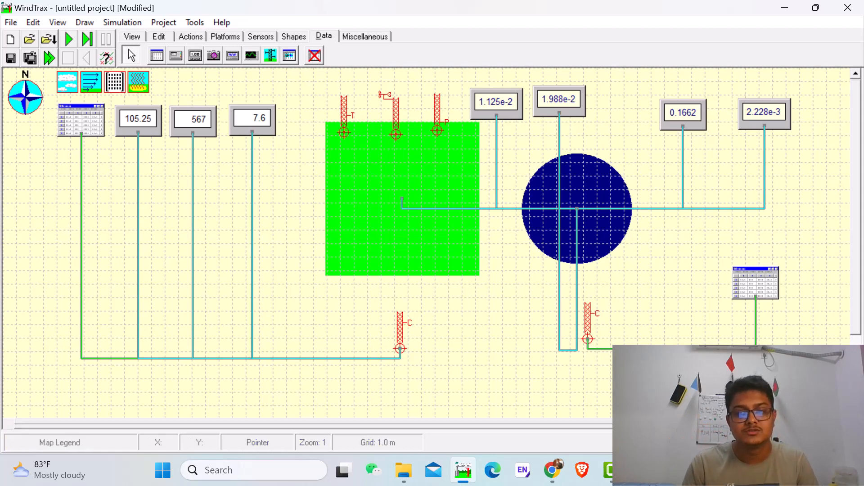
click(553, 471)
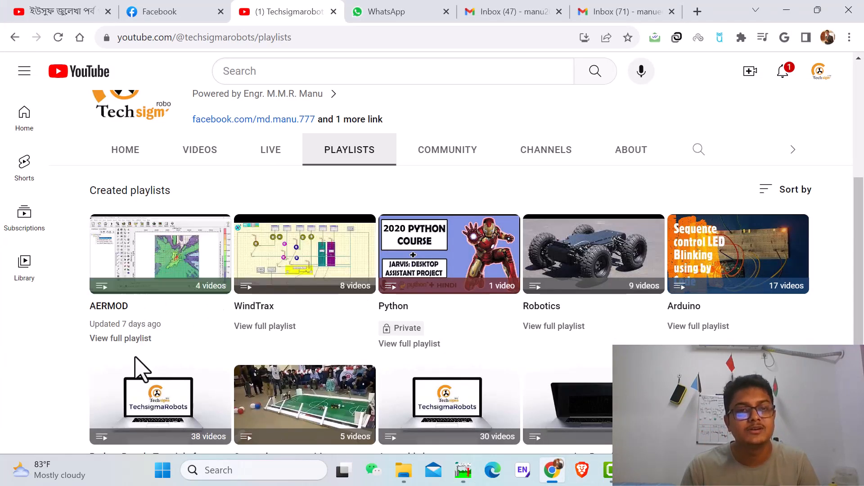
click(777, 13)
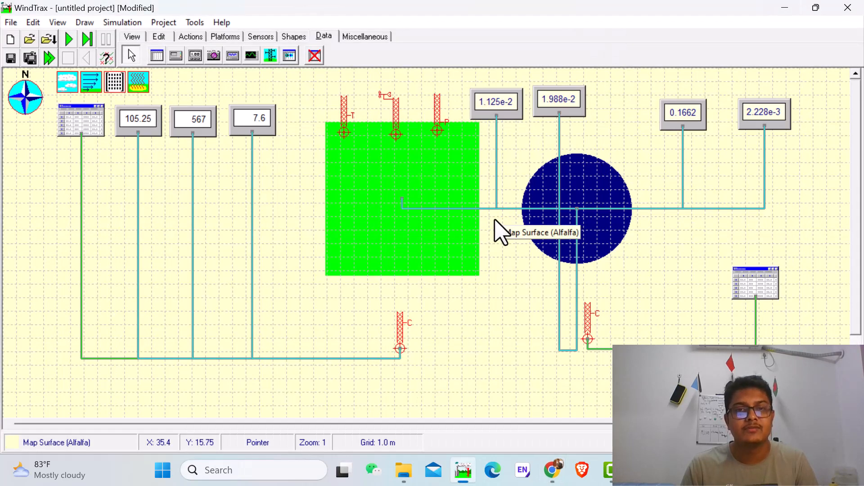